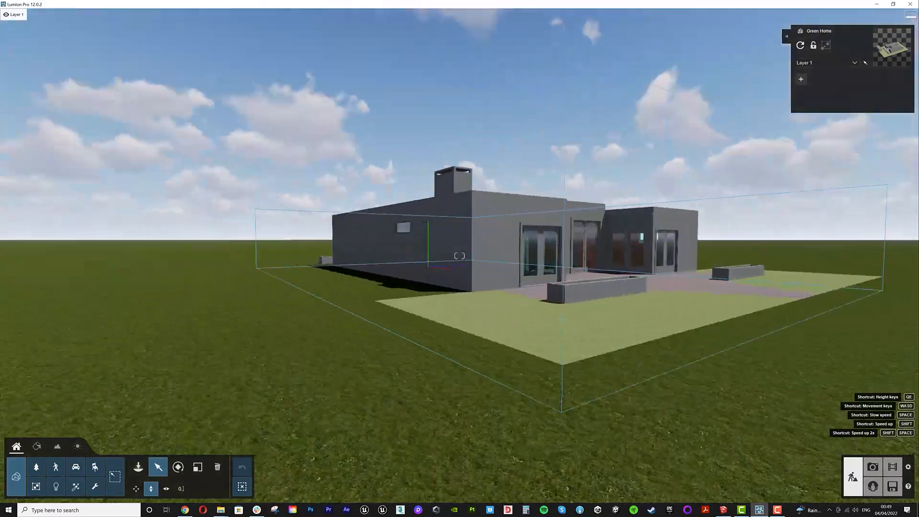
# - Switch to Photo mode with the camera positioned facing the house's back terrace
pyautogui.press('s')
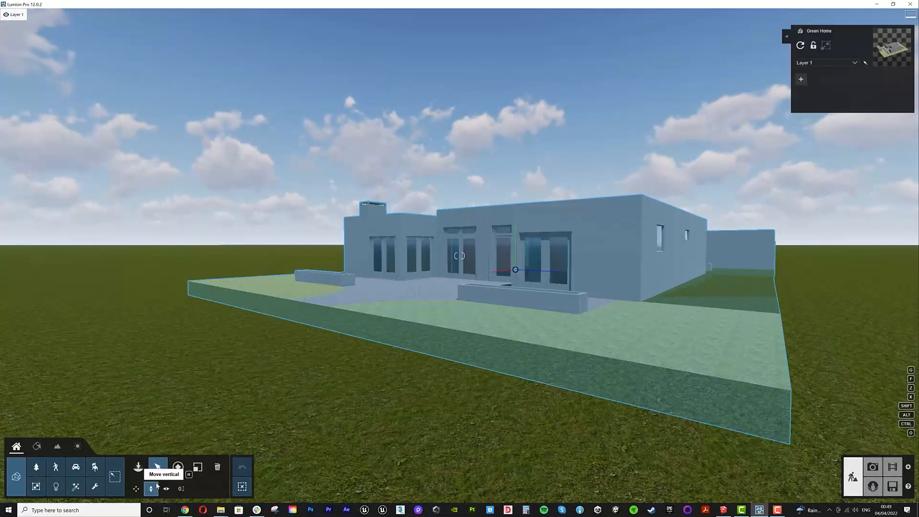
pyautogui.moveTo(515, 270); pyautogui.dragTo(513, 256)
pyautogui.press('w')
pyautogui.moveTo(514, 294)
pyautogui.mouseDown(button='right')
pyautogui.moveTo(484, 294)
pyautogui.moveTo(529, 295)
pyautogui.mouseUp(button='right')
pyautogui.press('a')
pyautogui.press('w')
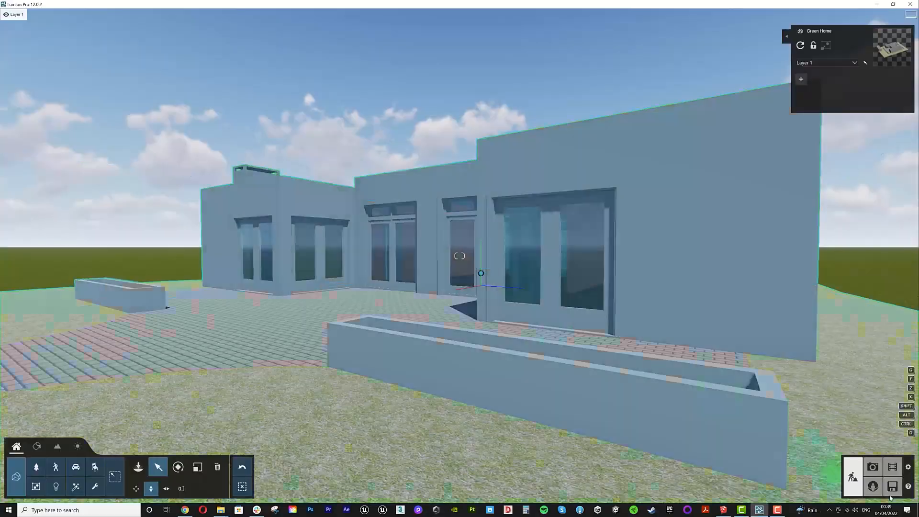
pyautogui.click(872, 467)
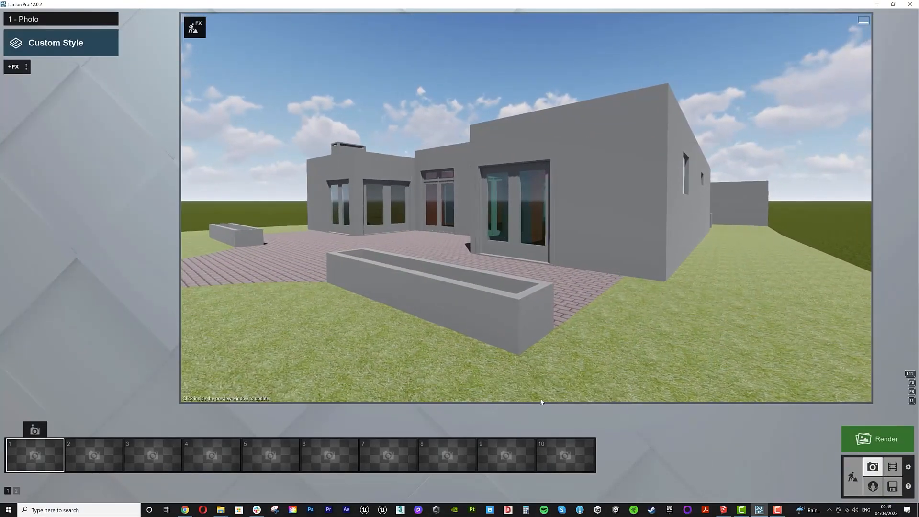
# - Frame the back terrace view and save it to the first photo slot
pyautogui.moveTo(529, 387); pyautogui.dragTo(548, 389)
pyautogui.press('s')
pyautogui.press('w')
pyautogui.press('w')
pyautogui.moveTo(547, 325); pyautogui.dragTo(547, 278, button='right')
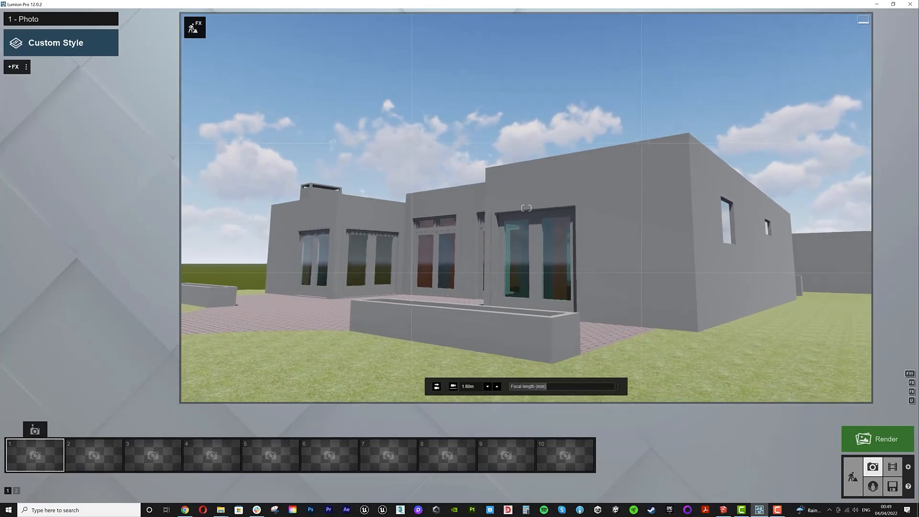
pyautogui.click(34, 430)
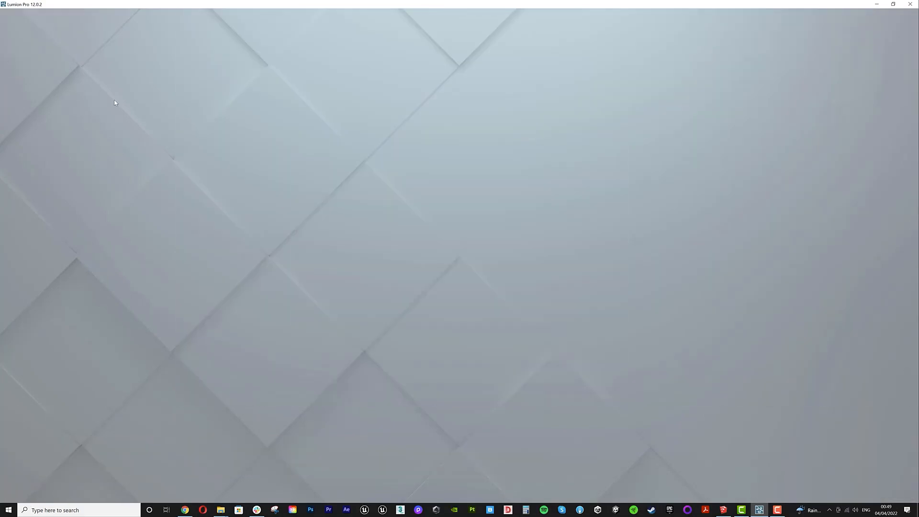
# - Apply the Realistic style to the photo
pyautogui.click(15, 68)
pyautogui.click(345, 216)
pyautogui.click(586, 208)
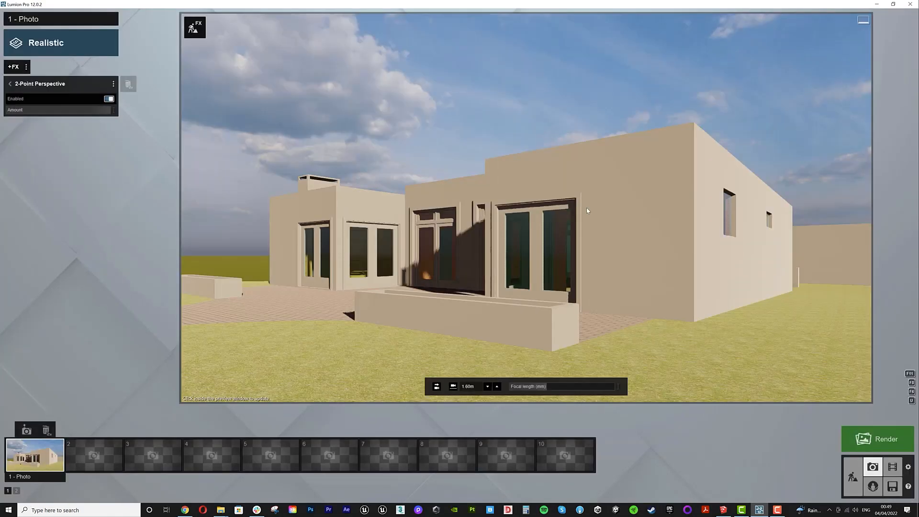
# - Reframe the camera slightly and resave the view to the first photo slot
pyautogui.press('d')
pyautogui.moveTo(588, 211); pyautogui.dragTo(577, 217, button='right')
pyautogui.press('a')
pyautogui.click(27, 430)
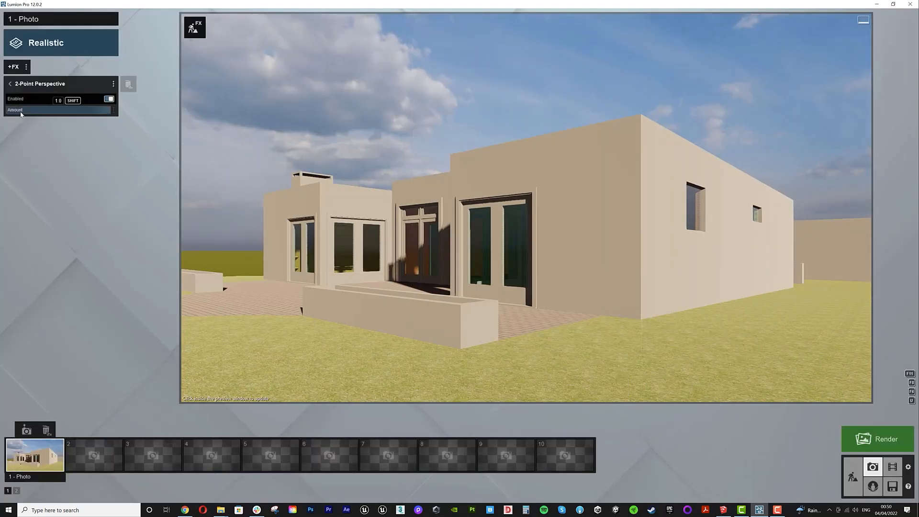
# - Open the Real Skies effect and set its heading to about 105°
pyautogui.click(10, 84)
pyautogui.click(27, 100)
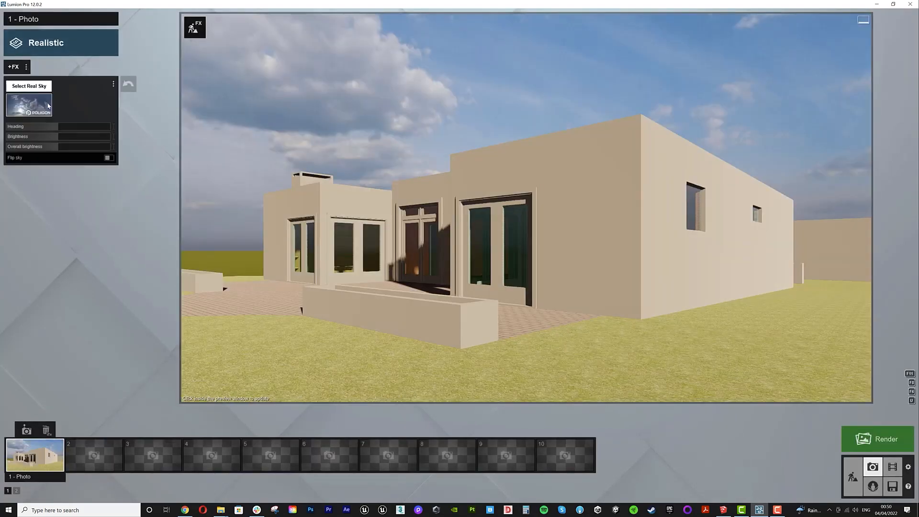
pyautogui.moveTo(57, 128); pyautogui.dragTo(89, 137)
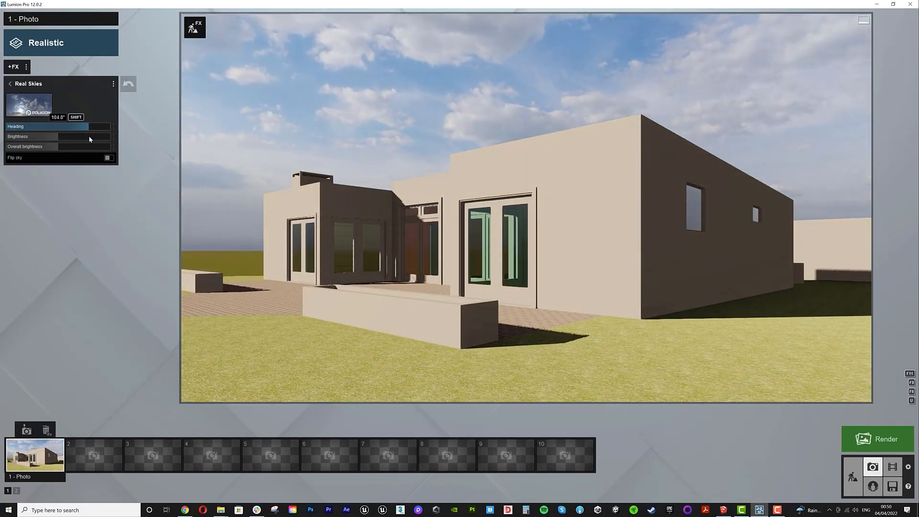
# - Render the current shot at Desktop 1920x1080 resolution and save it as 01
pyautogui.click(878, 439)
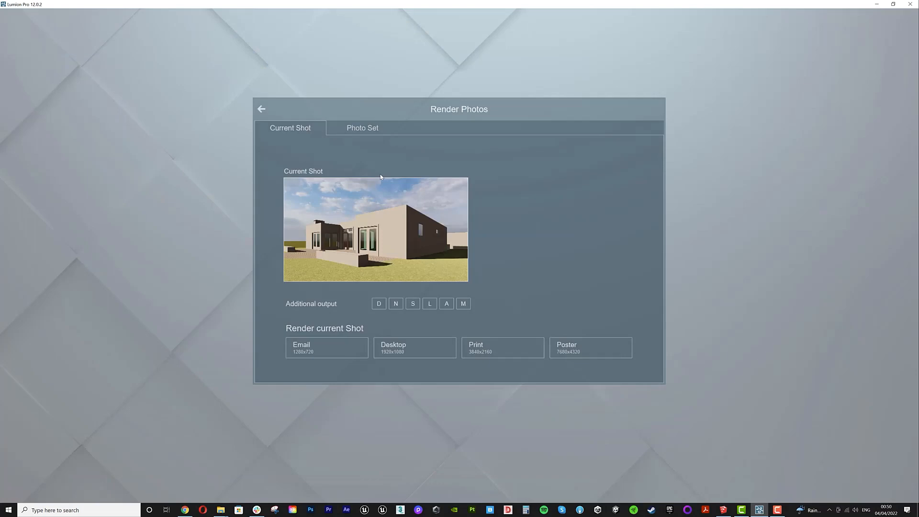
pyautogui.click(415, 348)
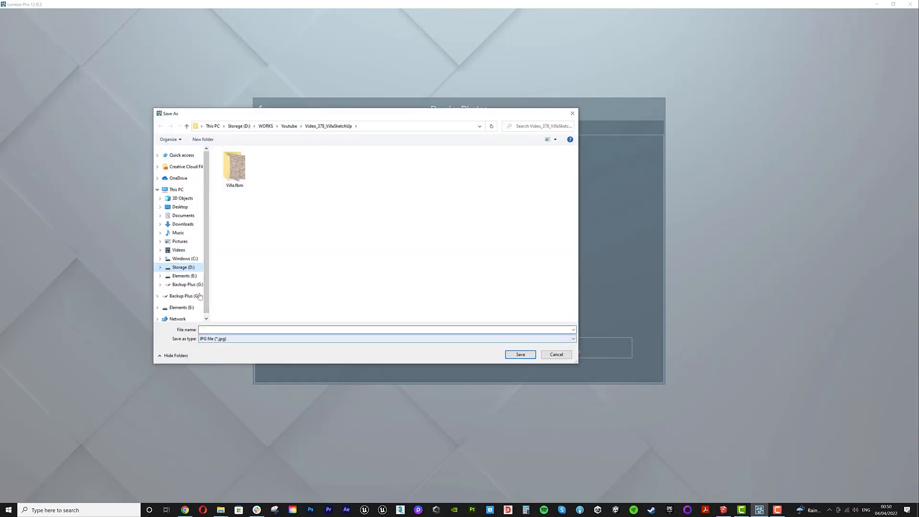
pyautogui.write('1')
pyautogui.press('Return')
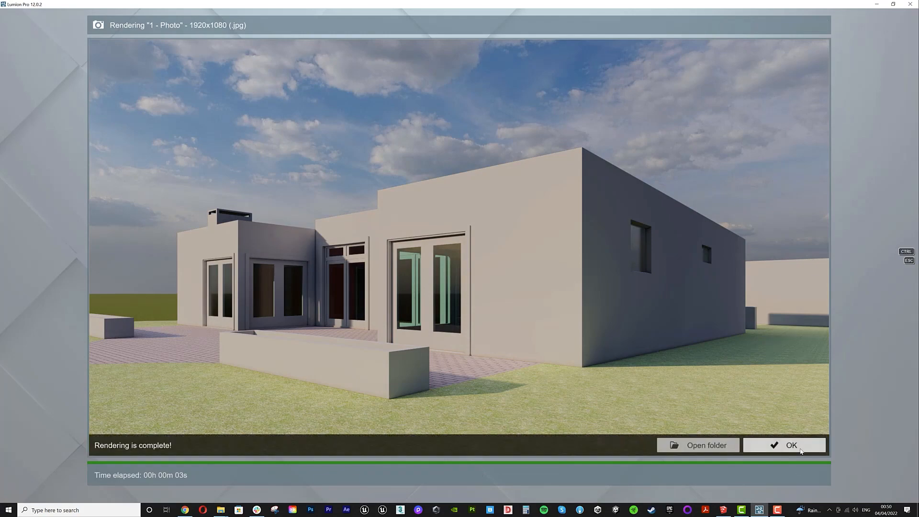
pyautogui.click(800, 450)
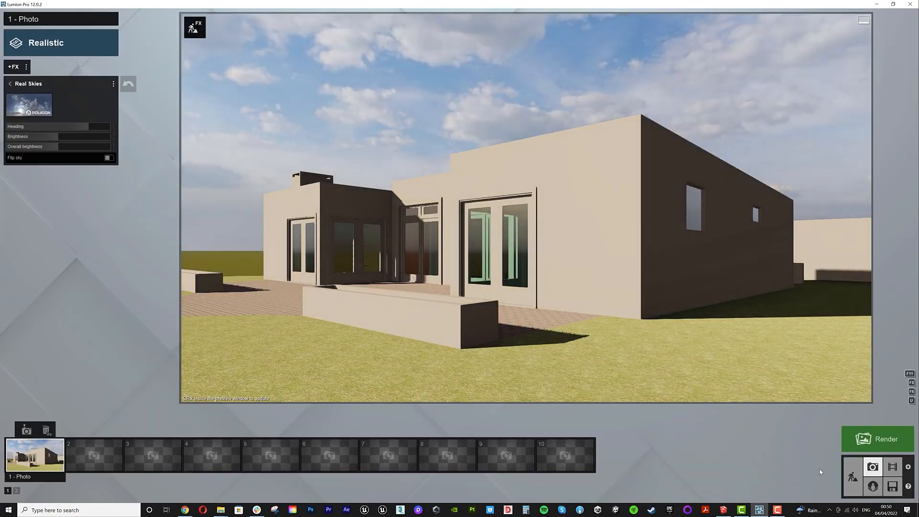
# - Return to build mode, open the material editor and apply Clean Cut Grass 02 to the lawn
pyautogui.click(852, 482)
pyautogui.click(36, 449)
pyautogui.click(390, 416)
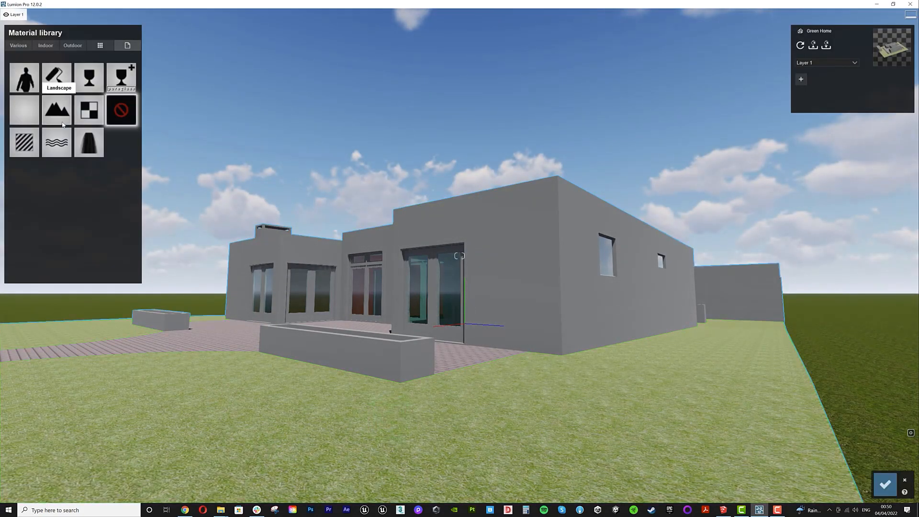
pyautogui.click(62, 124)
pyautogui.click(44, 69)
pyautogui.click(83, 128)
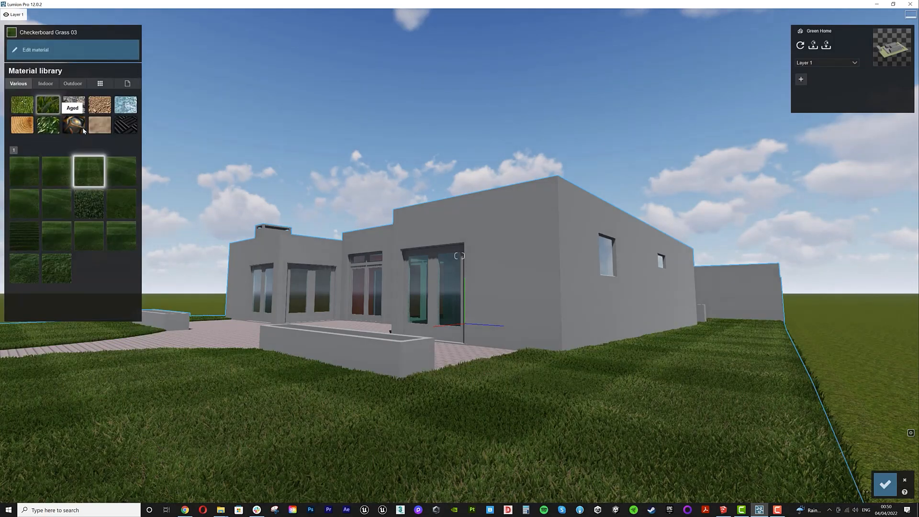
pyautogui.click(112, 168)
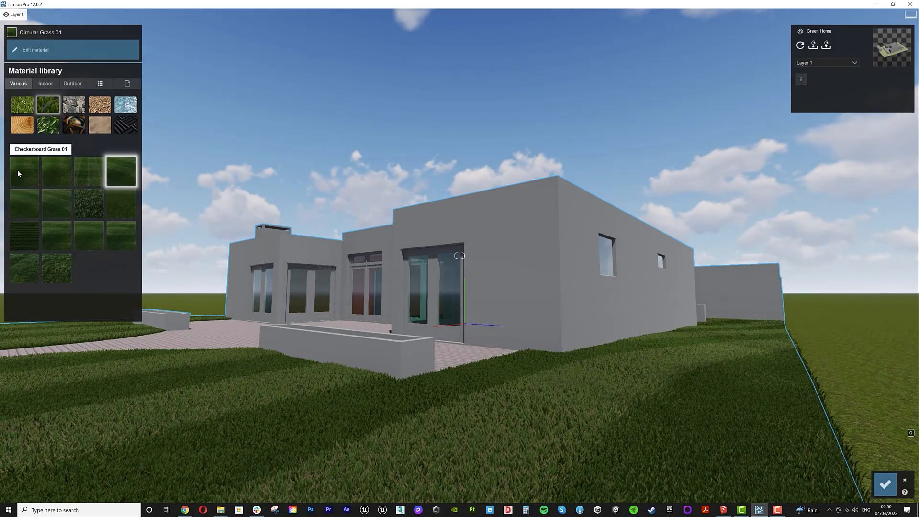
pyautogui.click(118, 206)
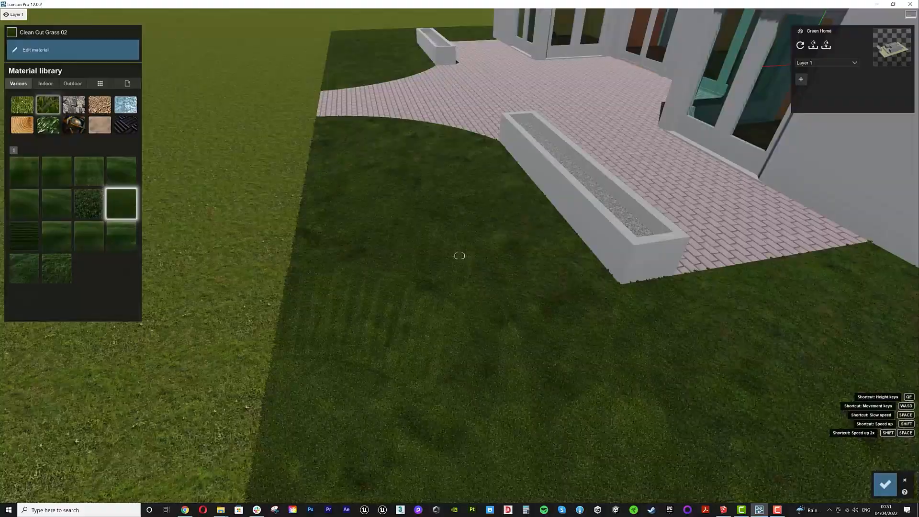
# - Replace the terrace paving material with Polli CityStreet Sidewalk 004 from the outdoor library
pyautogui.press('w')
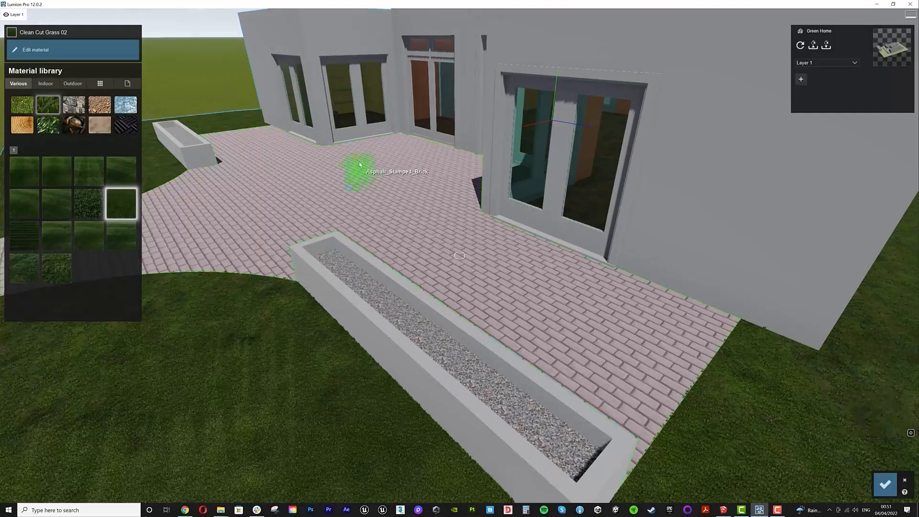
pyautogui.click(369, 180)
pyautogui.click(73, 47)
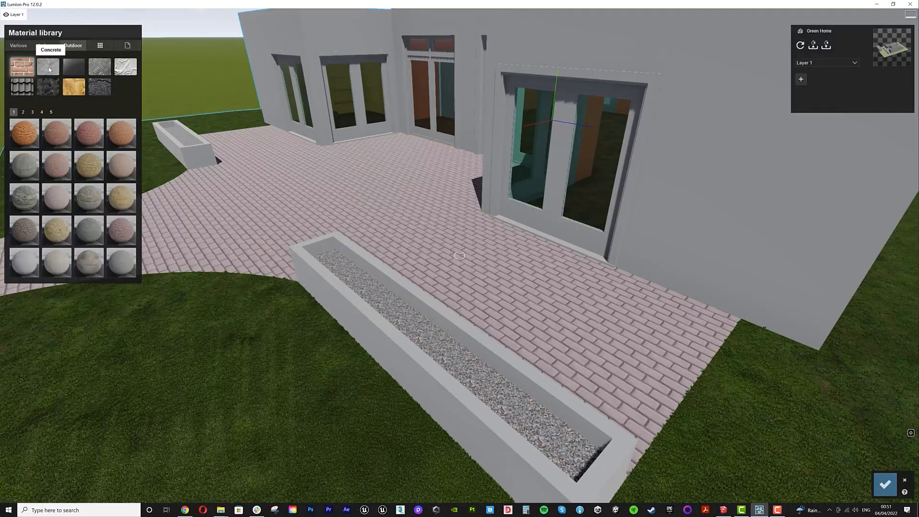
pyautogui.click(46, 92)
pyautogui.click(88, 205)
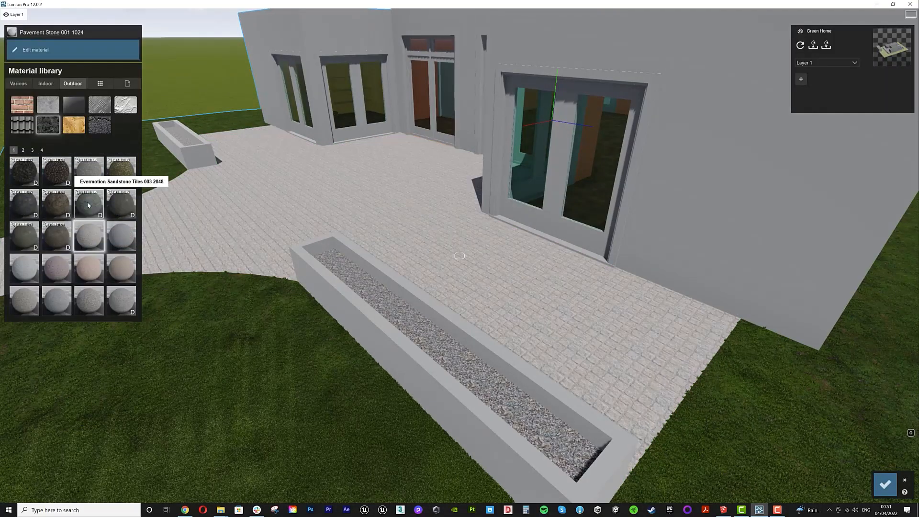
pyautogui.click(23, 150)
pyautogui.click(57, 237)
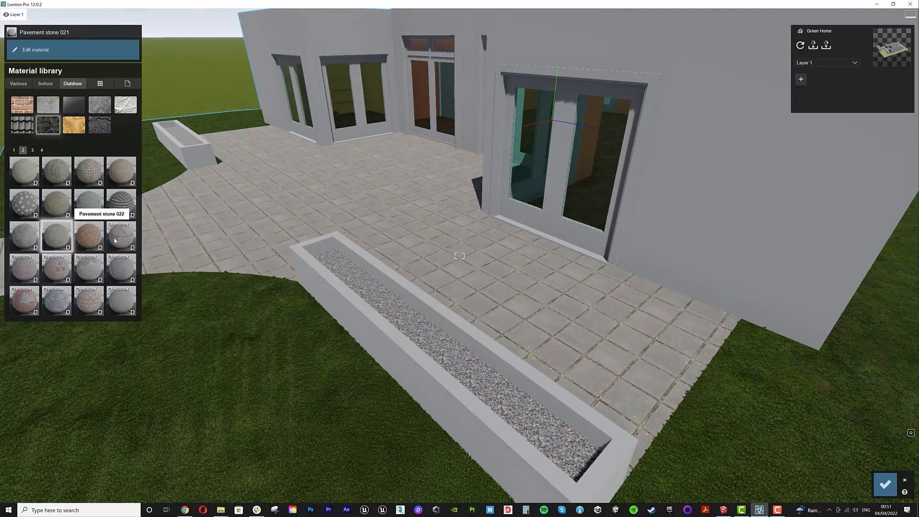
pyautogui.click(88, 269)
pyautogui.moveTo(354, 252); pyautogui.dragTo(460, 255, button='right')
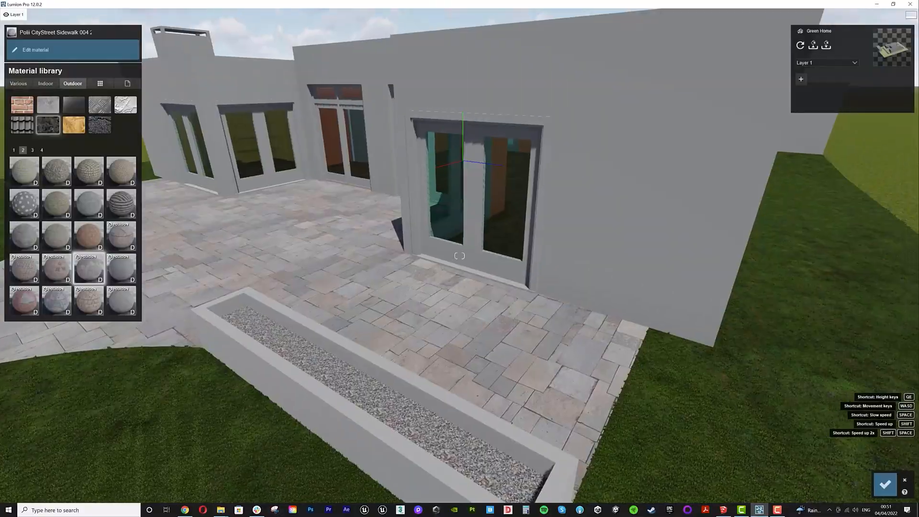
# - Apply Polli Metal PaintedBlackWorn to the door and window frames
pyautogui.click(474, 258)
pyautogui.click(76, 46)
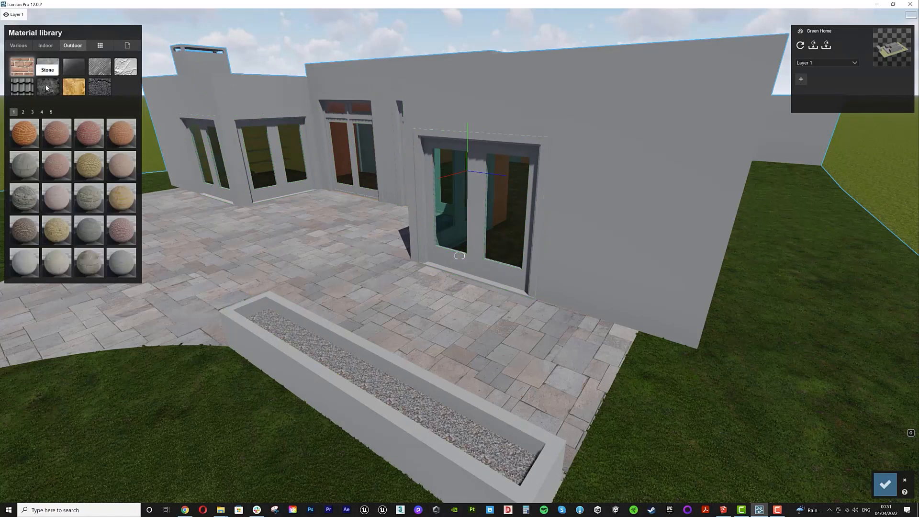
pyautogui.click(102, 71)
pyautogui.click(32, 112)
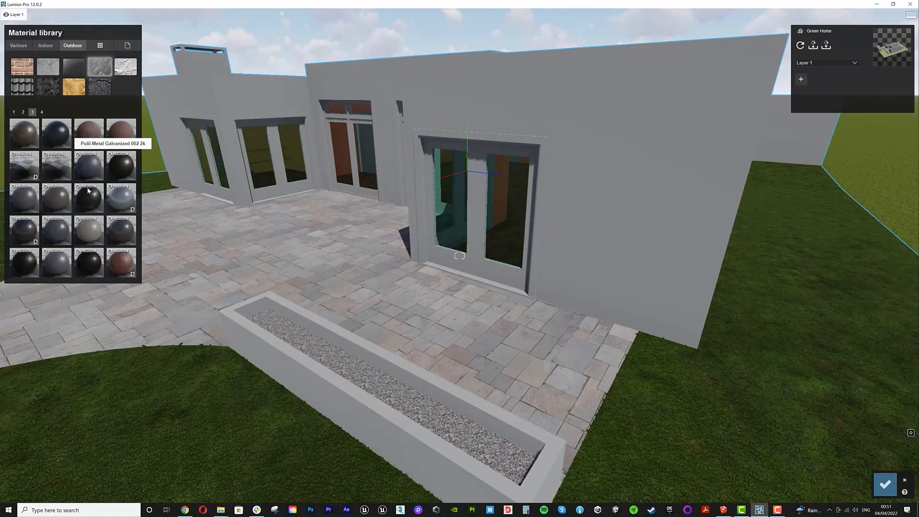
pyautogui.click(84, 203)
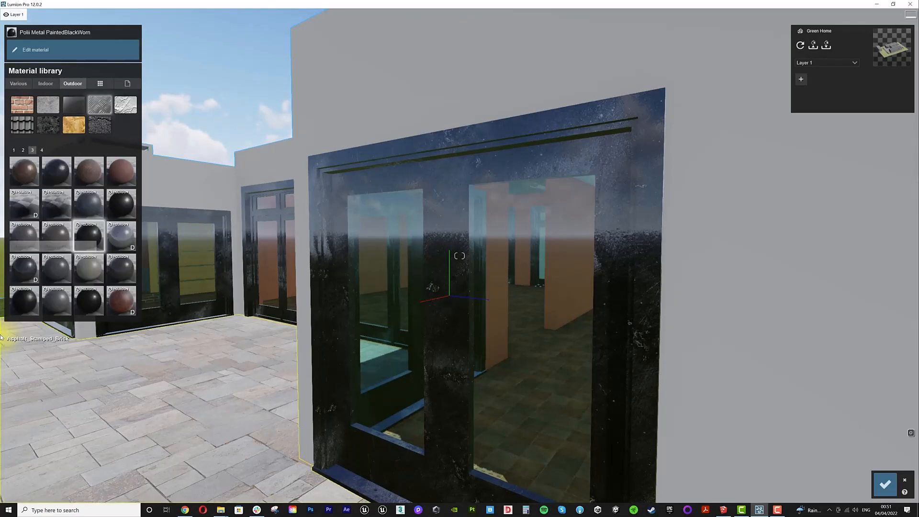
# - Replace the door glazing material with Glass Panels 001 from the outdoor glass library
pyautogui.click(22, 303)
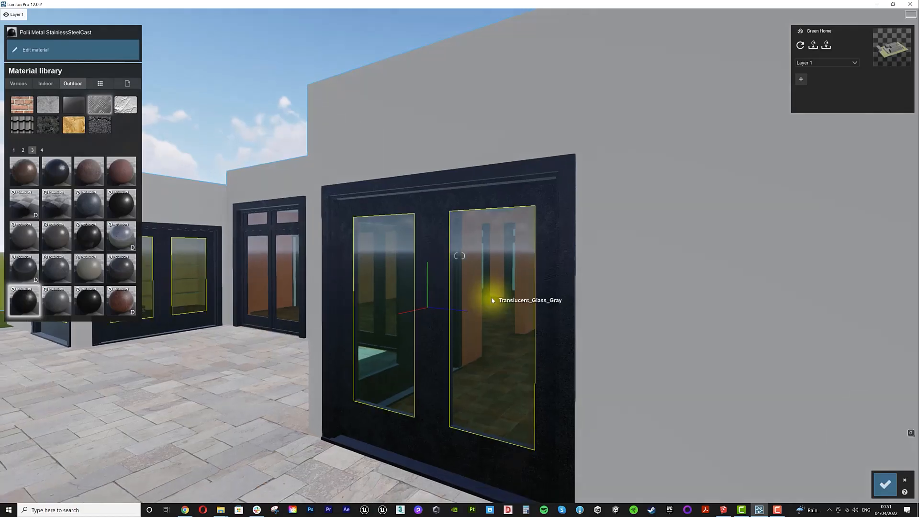
pyautogui.click(493, 300)
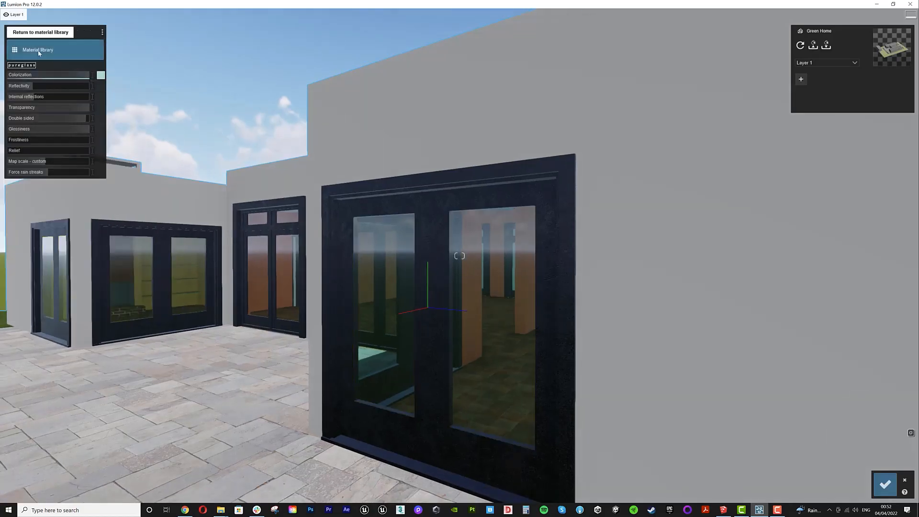
pyautogui.click(40, 50)
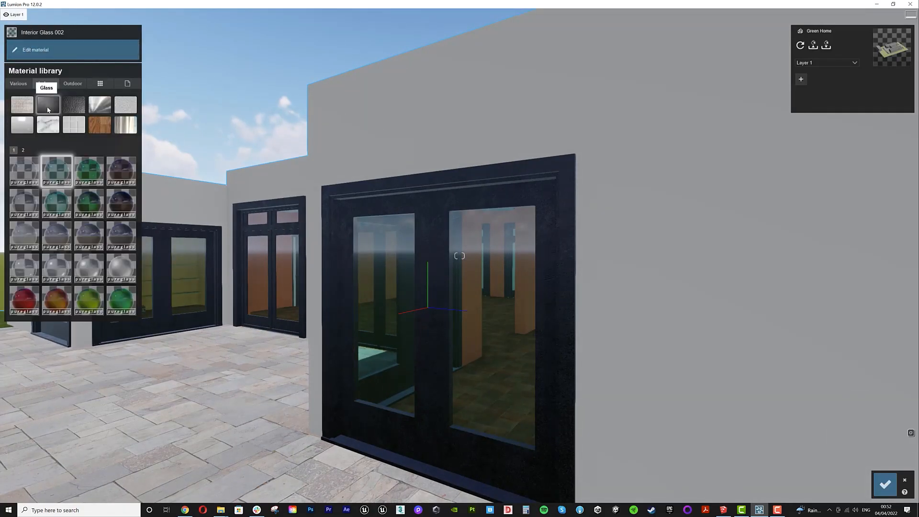
pyautogui.click(73, 83)
pyautogui.click(74, 105)
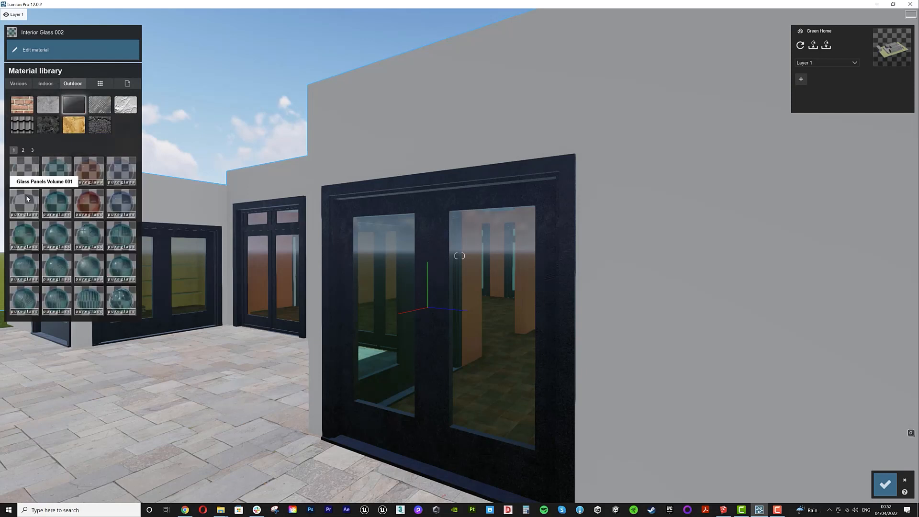
pyautogui.click(25, 171)
# - Step the camera back and confirm the material changes
pyautogui.press('s')
pyautogui.moveTo(345, 249); pyautogui.dragTo(287, 259, button='right')
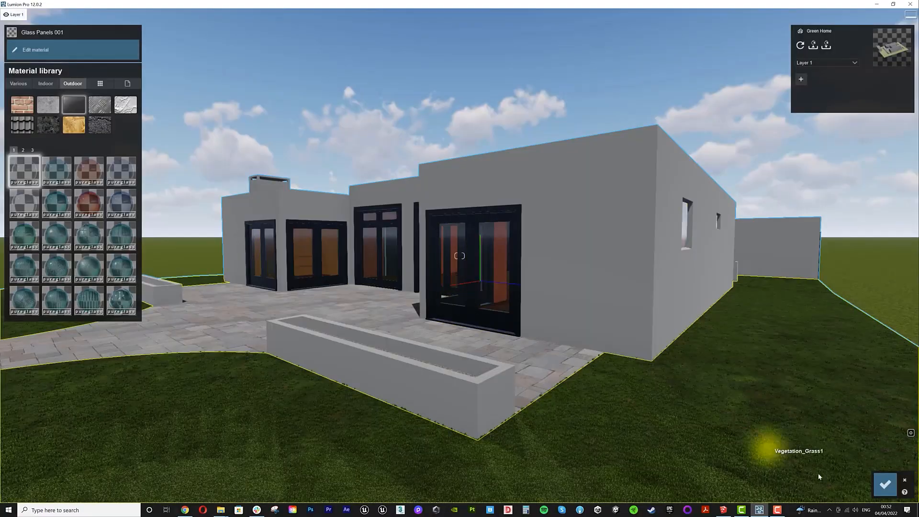
pyautogui.click(885, 484)
# - Render the photo again at Desktop 1920x1080 resolution, save it as 02 and close the render window
pyautogui.click(874, 467)
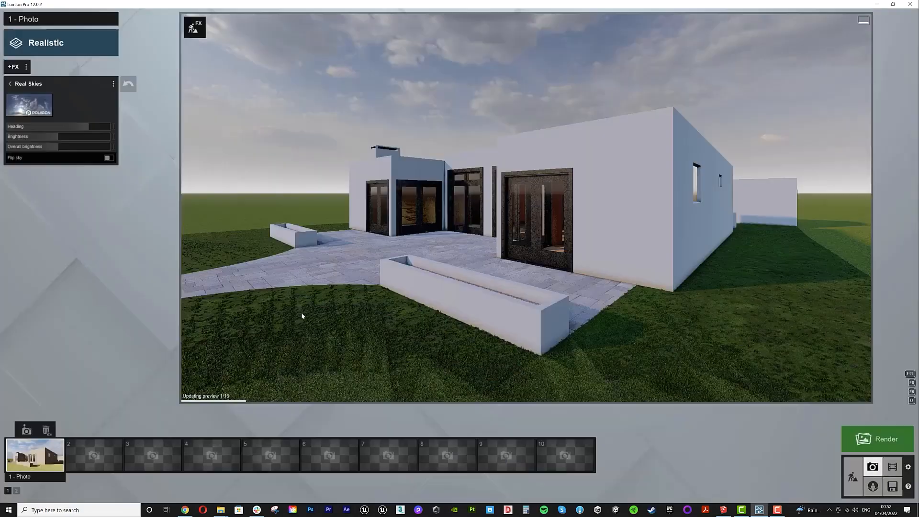
pyautogui.click(878, 439)
pyautogui.click(419, 348)
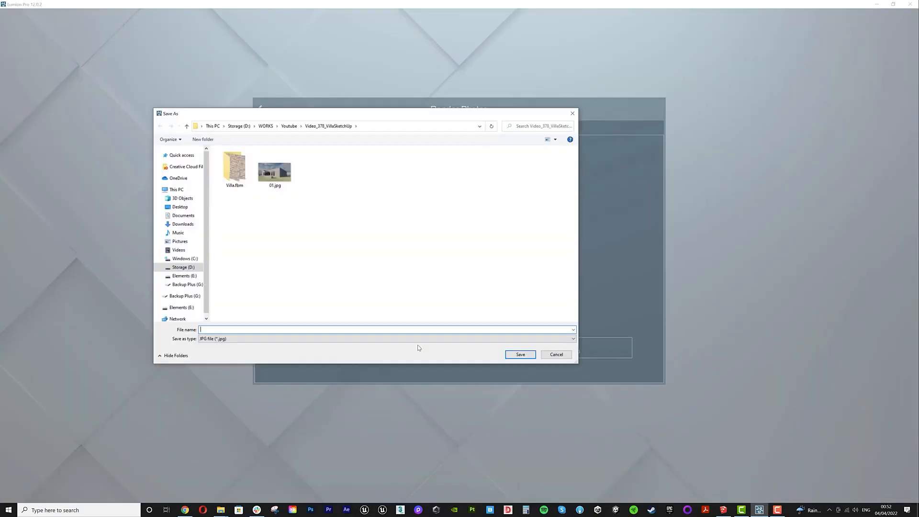
pyautogui.write('02')
pyautogui.press('Return')
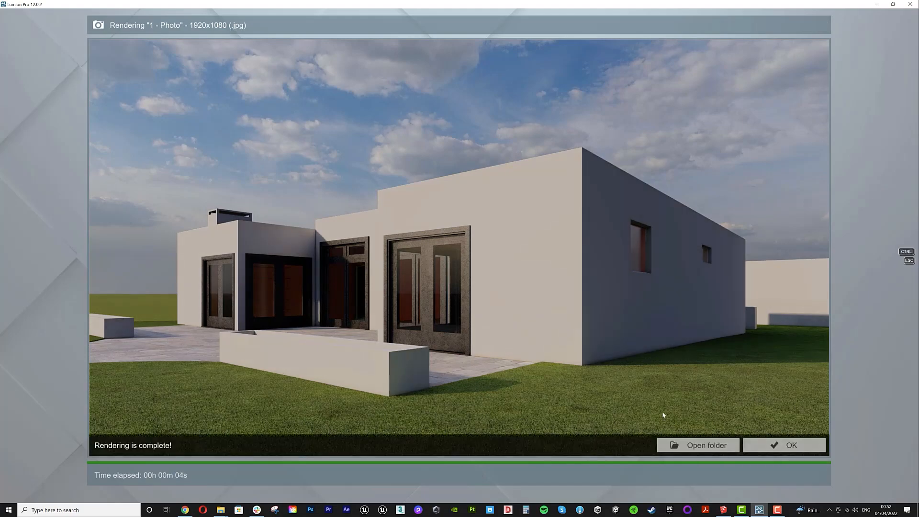
pyautogui.click(783, 445)
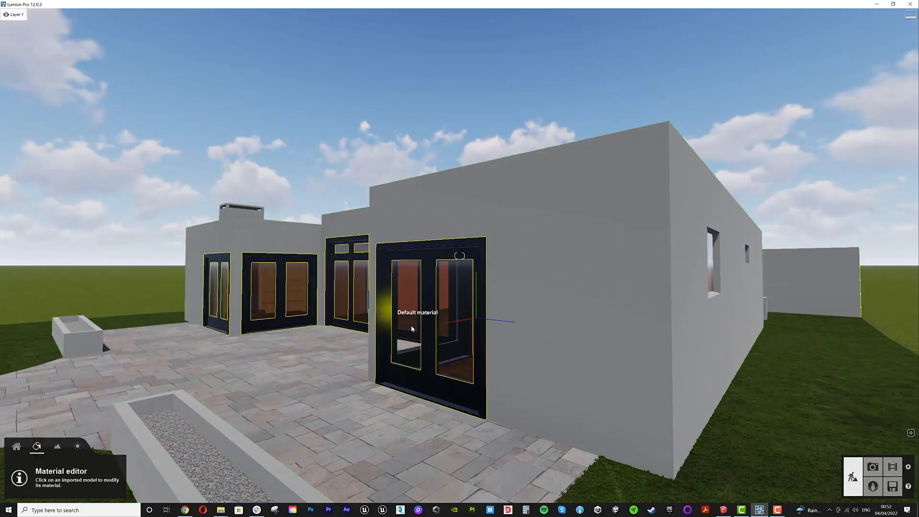
# - Apply Concrete 004 1024 from the outdoor concrete library to the house walls
pyautogui.click(594, 330)
pyautogui.click(72, 46)
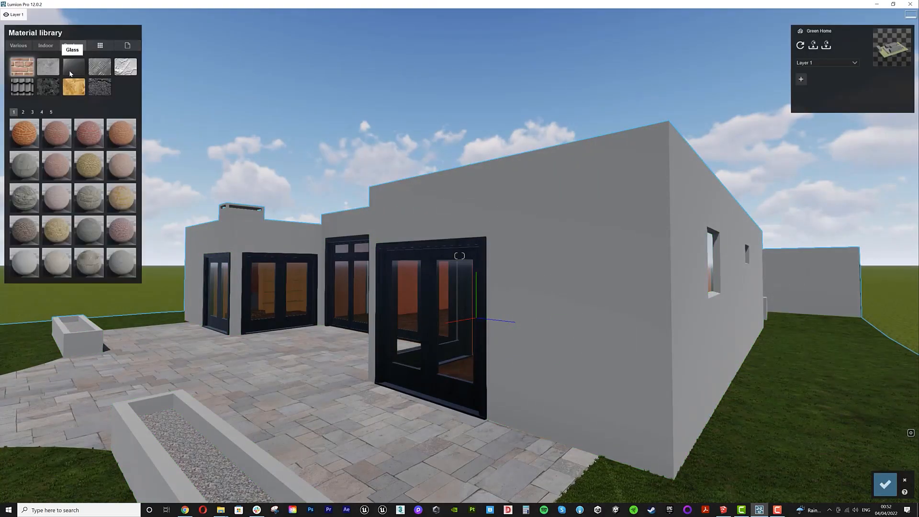
pyautogui.click(45, 71)
pyautogui.click(122, 135)
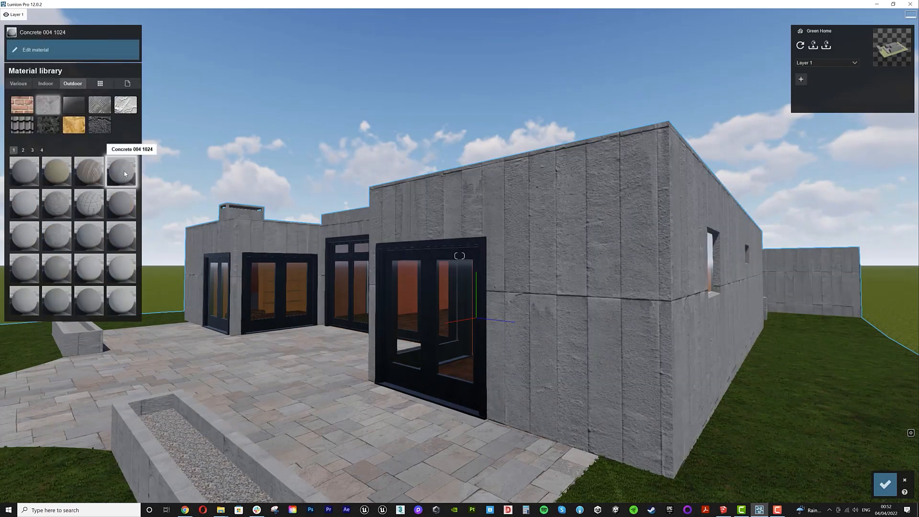
# - Try Concrete 005 1024, Concrete 017 1024, Concrete 028 1024 and Polii Concrete 31 2k on the house walls
pyautogui.click(65, 237)
pyautogui.click(24, 204)
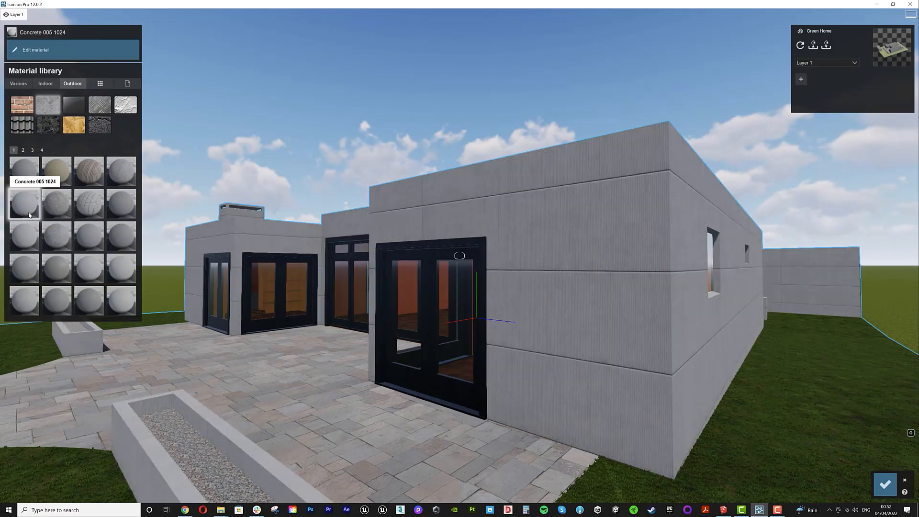
pyautogui.click(55, 266)
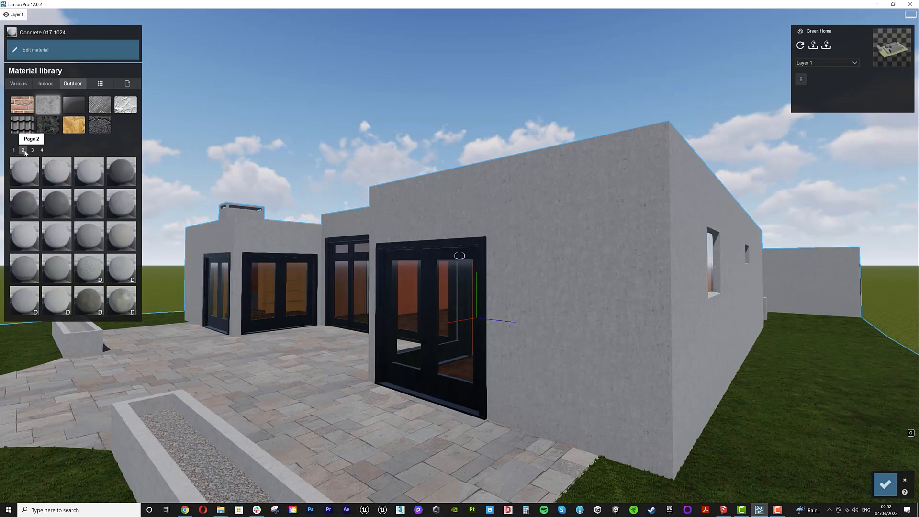
pyautogui.click(23, 150)
pyautogui.click(94, 217)
pyautogui.click(56, 204)
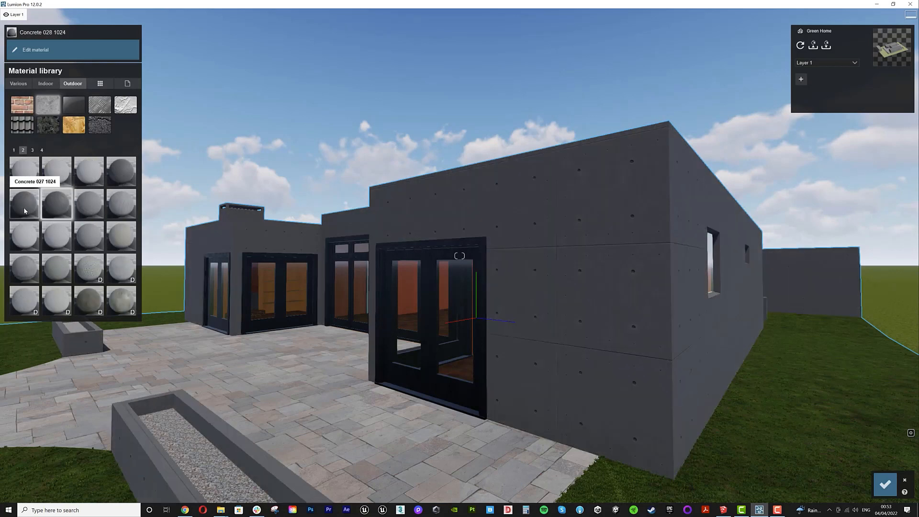
pyautogui.click(28, 209)
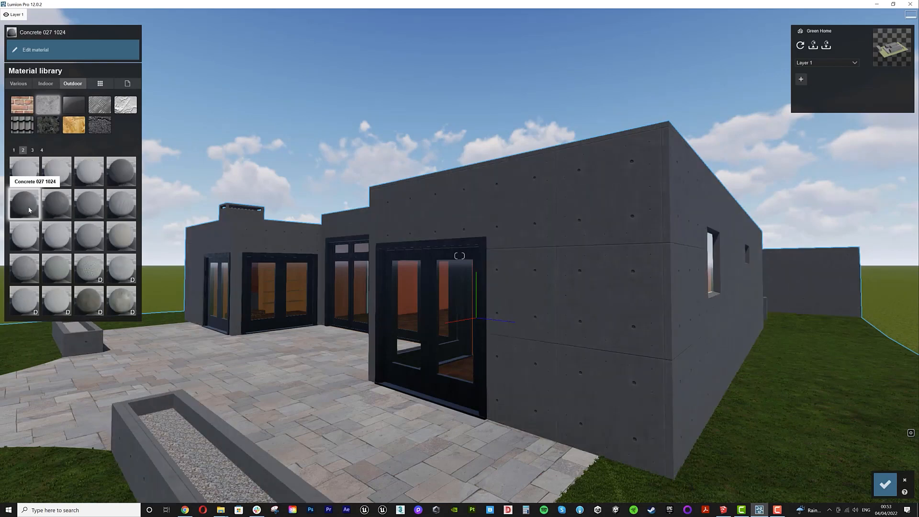
pyautogui.click(27, 272)
pyautogui.click(32, 151)
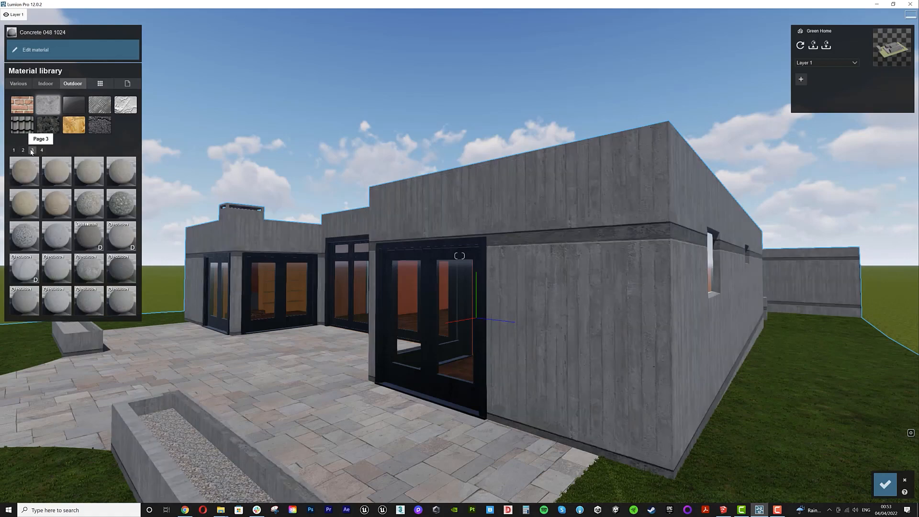
pyautogui.click(127, 269)
pyautogui.click(42, 150)
pyautogui.click(91, 203)
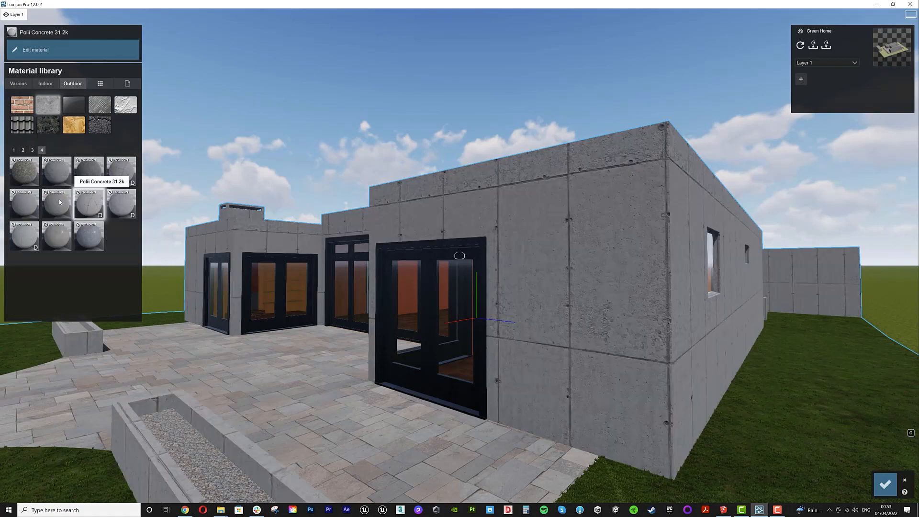
# - Apply Concrete 027 1024 from the outdoor concrete library to the walls and confirm the material edits
pyautogui.click(23, 150)
pyautogui.click(27, 203)
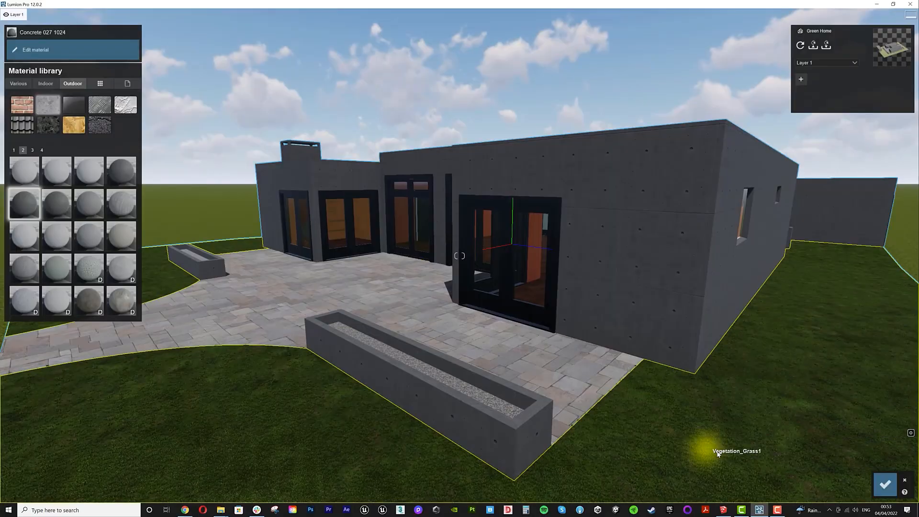
pyautogui.click(886, 484)
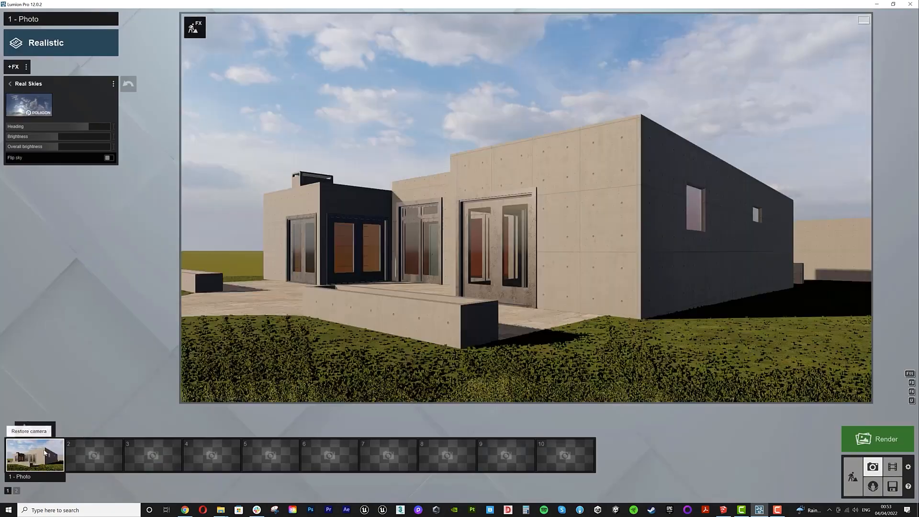
# - Open the photo's Reflection effect, enable its preview and start editing the reflection planes
pyautogui.click(13, 67)
pyautogui.click(81, 187)
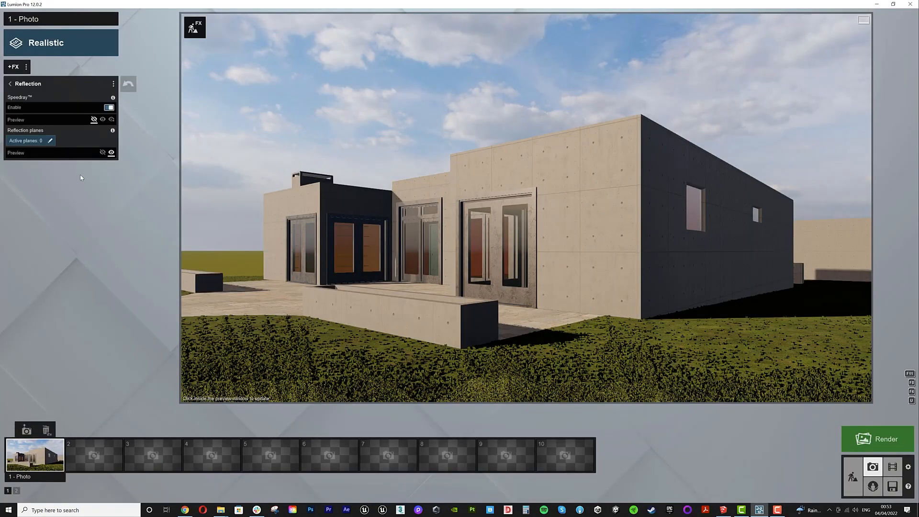
pyautogui.click(113, 120)
pyautogui.click(37, 143)
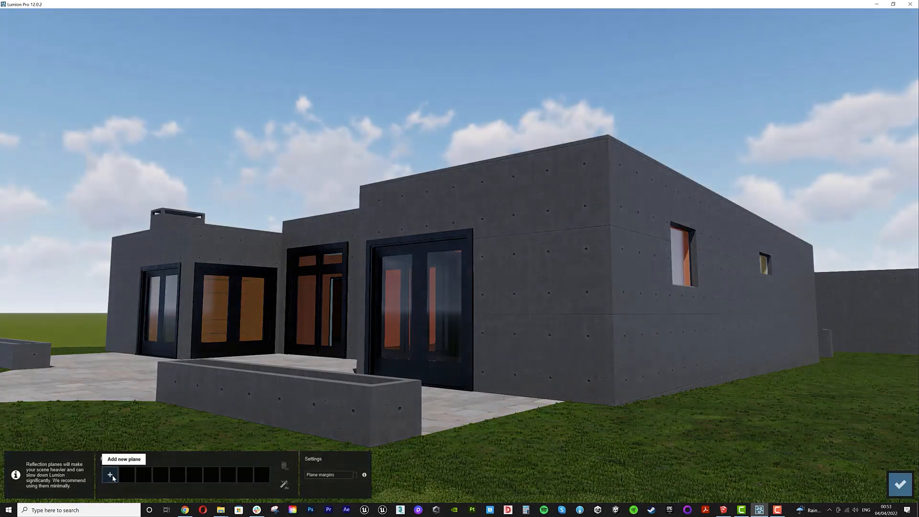
# - Add four reflection planes on the glazed doors and side windows and confirm them
pyautogui.click(113, 476)
pyautogui.click(452, 314)
pyautogui.click(126, 476)
pyautogui.click(309, 311)
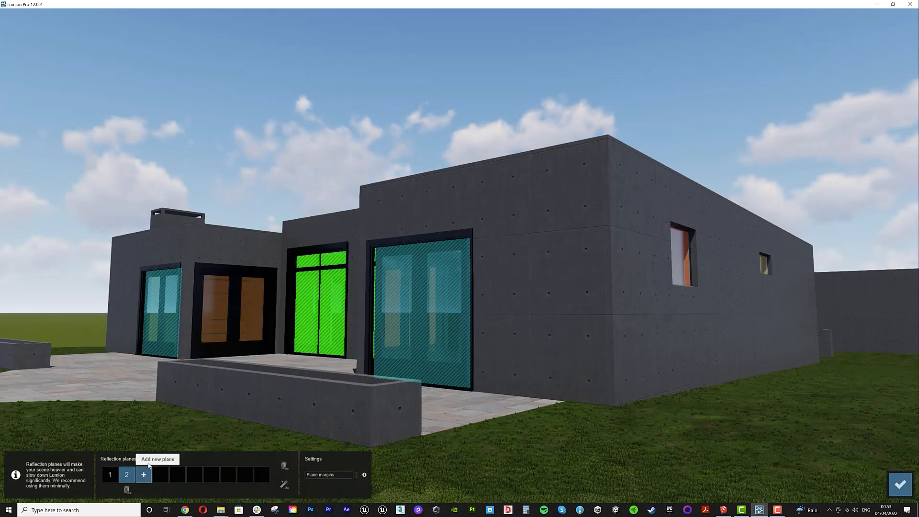
pyautogui.click(143, 475)
pyautogui.click(254, 322)
pyautogui.click(162, 475)
pyautogui.click(682, 256)
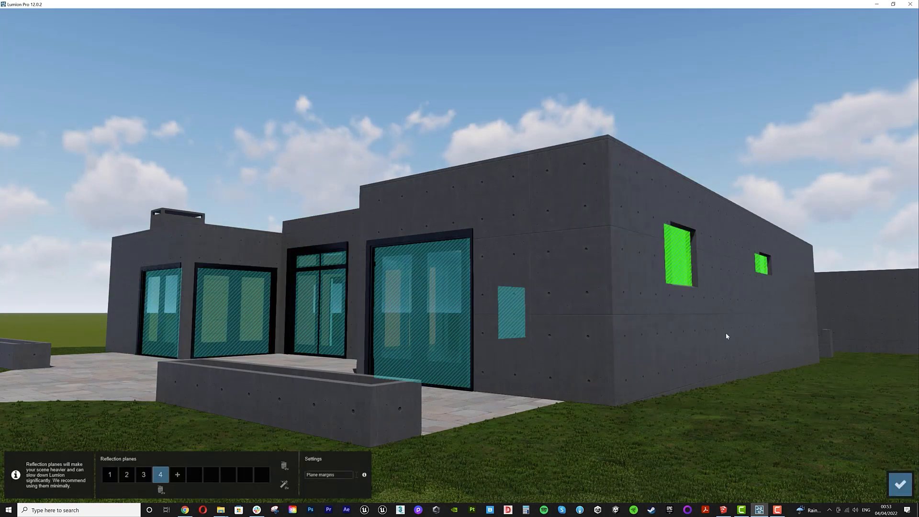
pyautogui.click(900, 485)
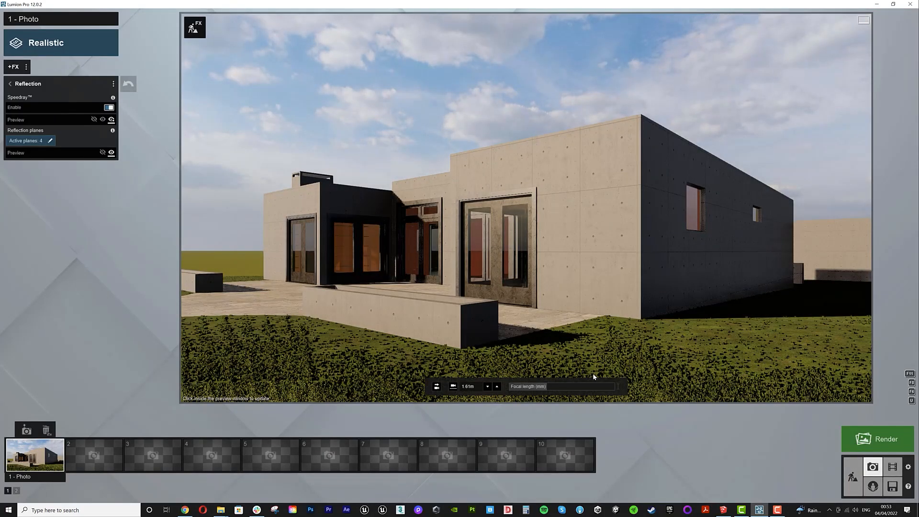
# - Render the photo at Desktop 1920x1080 resolution, save it as 03 and close the render window
pyautogui.click(878, 439)
pyautogui.click(428, 354)
pyautogui.write('03')
pyautogui.press('Return')
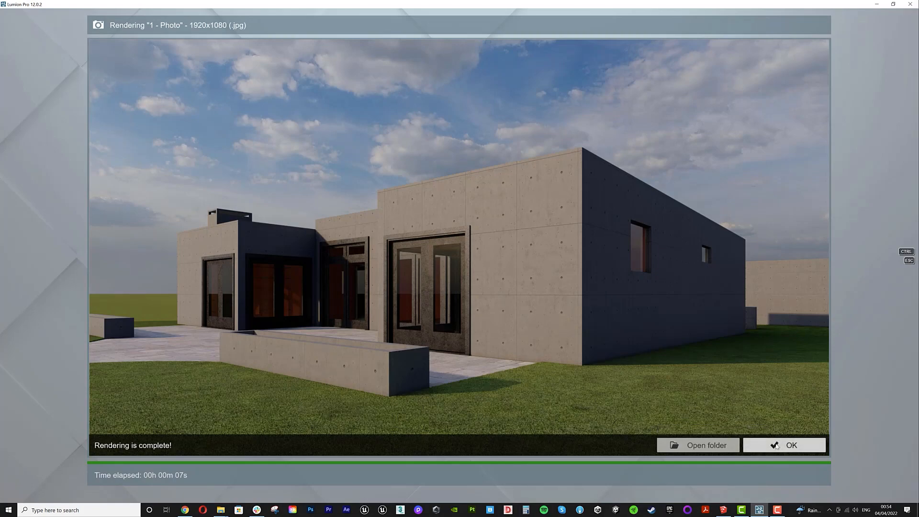
pyautogui.click(777, 446)
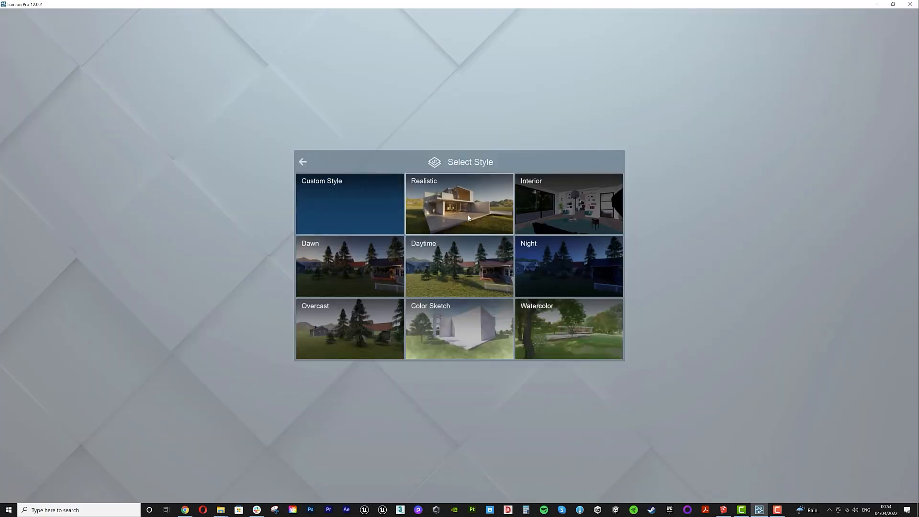
# - Switch the photo style to Overcast and choose the Overcast 1 sky in the Real Skies effect
pyautogui.click(350, 329)
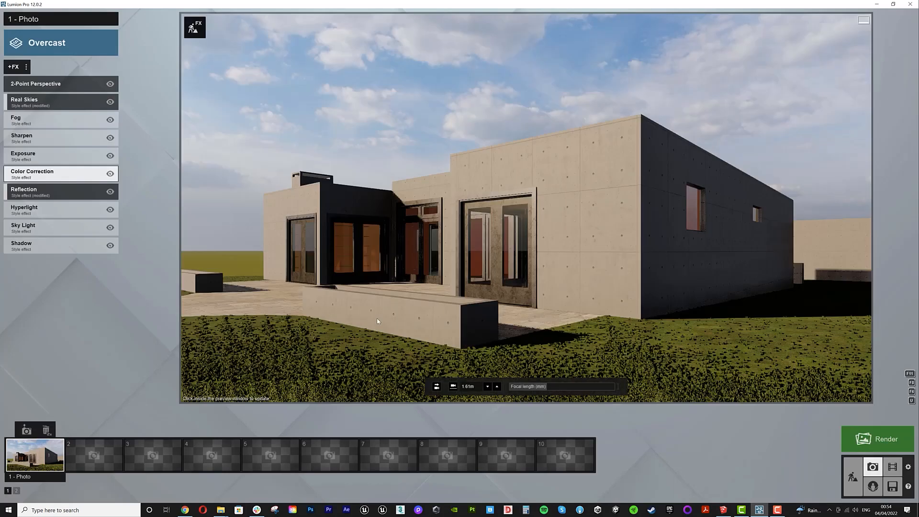
pyautogui.click(30, 97)
pyautogui.click(32, 108)
pyautogui.click(444, 146)
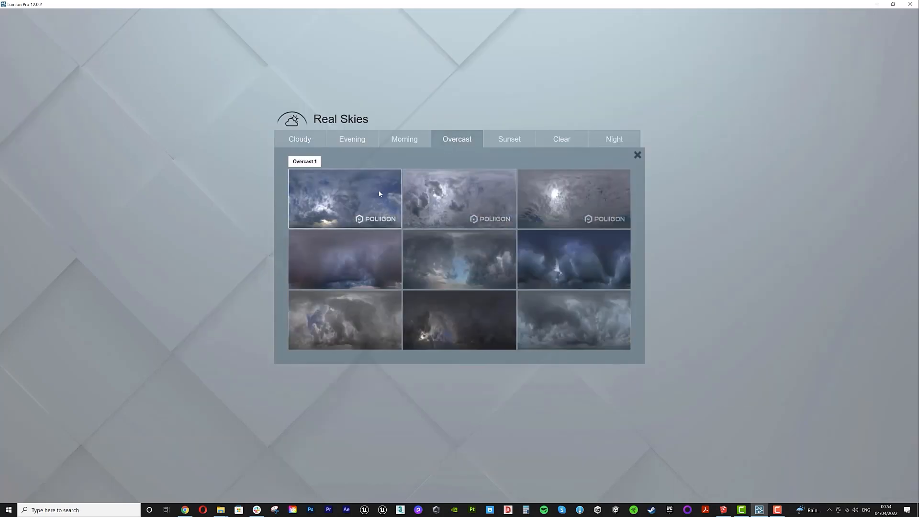
pyautogui.click(369, 220)
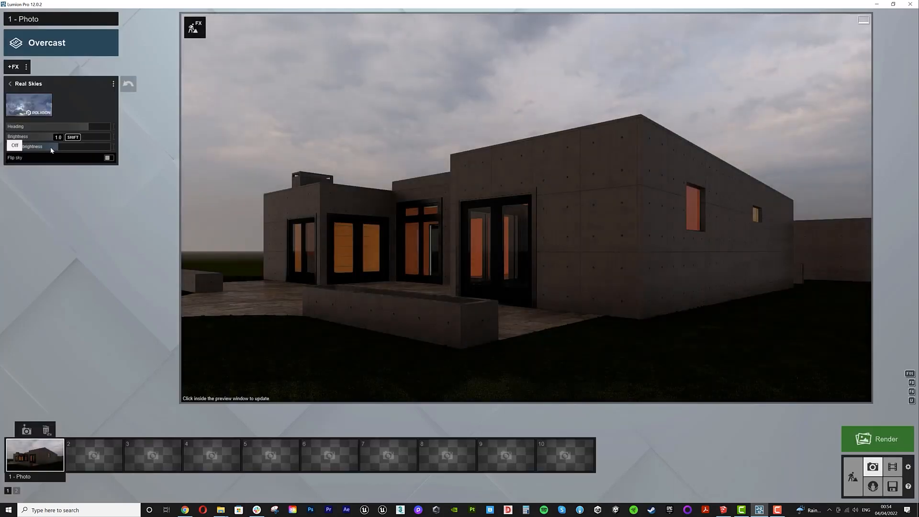
# - Rotate the sky heading to about 170° and render the photo at Desktop resolution, saving it as 04
pyautogui.moveTo(58, 127); pyautogui.dragTo(107, 136)
pyautogui.click(871, 439)
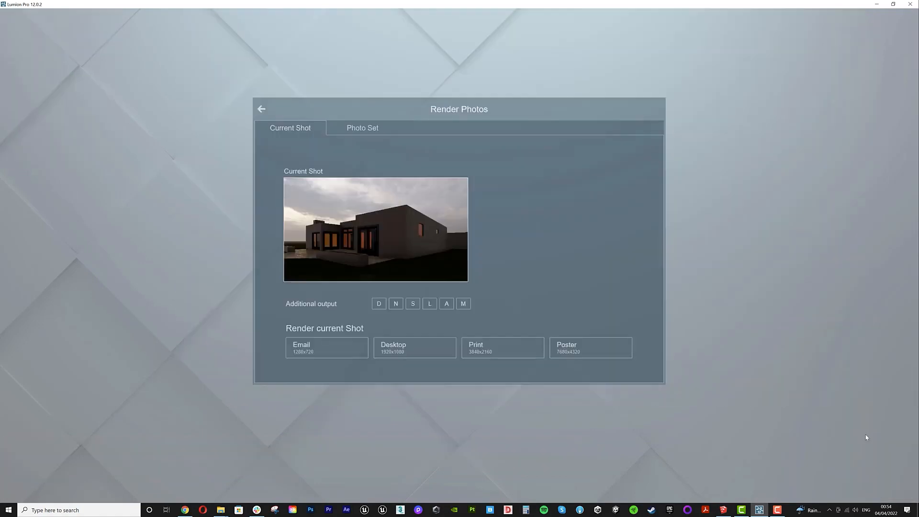
pyautogui.click(401, 353)
pyautogui.write('04')
pyautogui.press('Return')
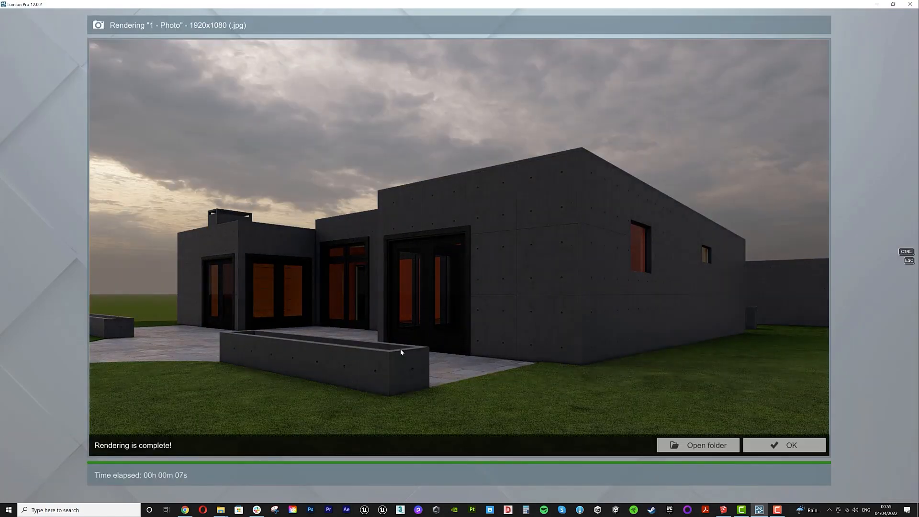
pyautogui.click(768, 449)
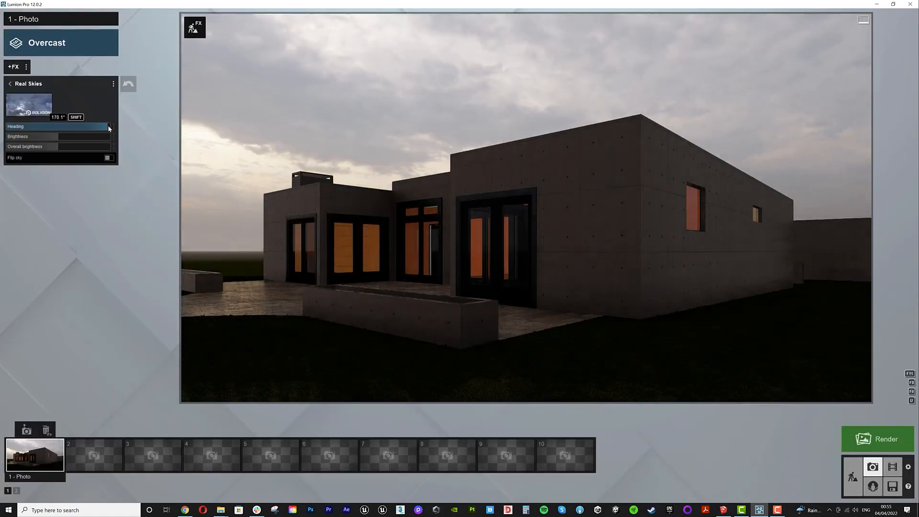
# - Return to build mode and open the Nature object library
pyautogui.click(853, 476)
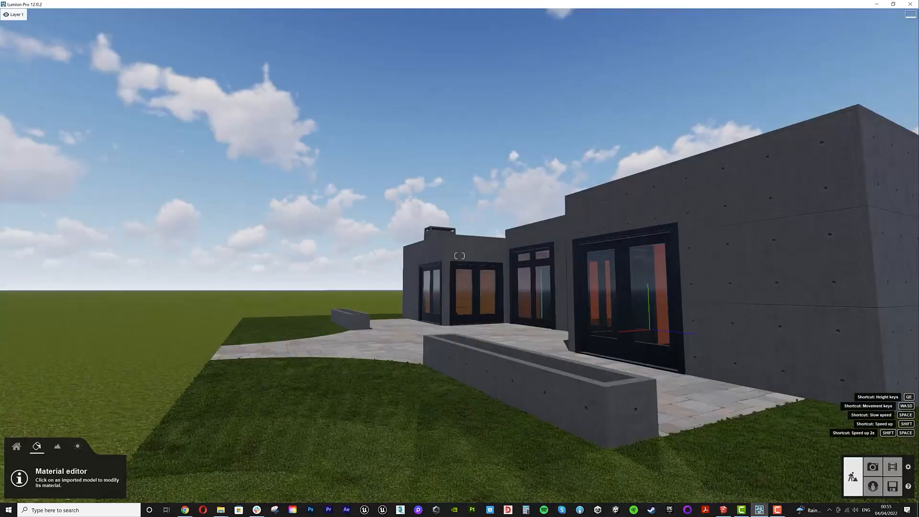
pyautogui.click(873, 467)
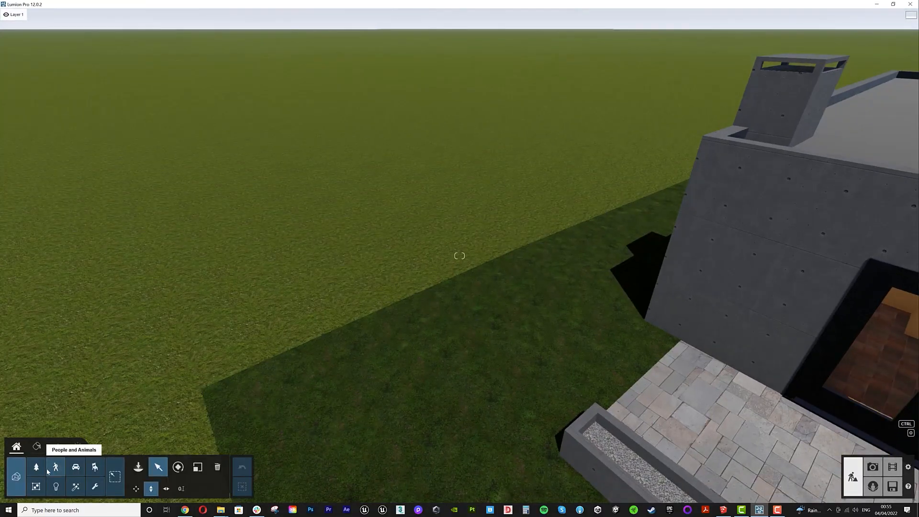
pyautogui.click(37, 467)
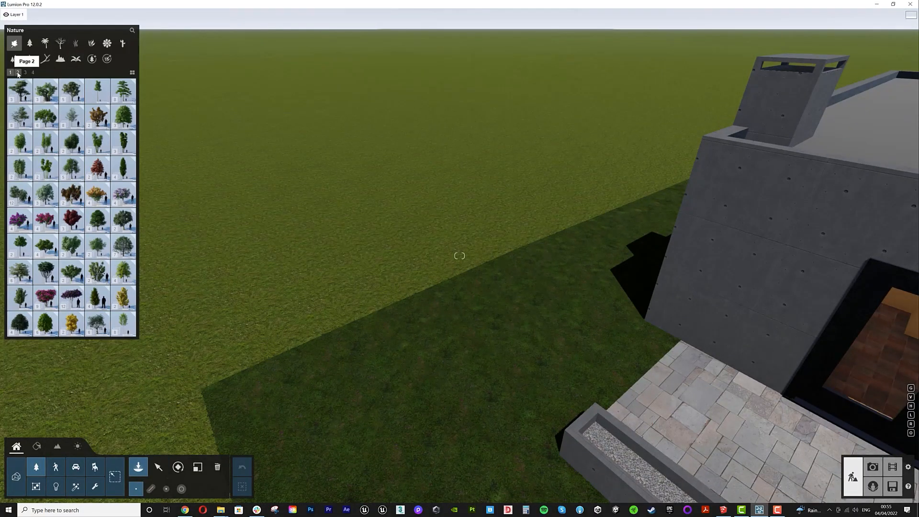
# - Browse the plants library pages and select the JuniperHedge Low RT hedge
pyautogui.click(92, 43)
pyautogui.click(17, 73)
pyautogui.click(26, 73)
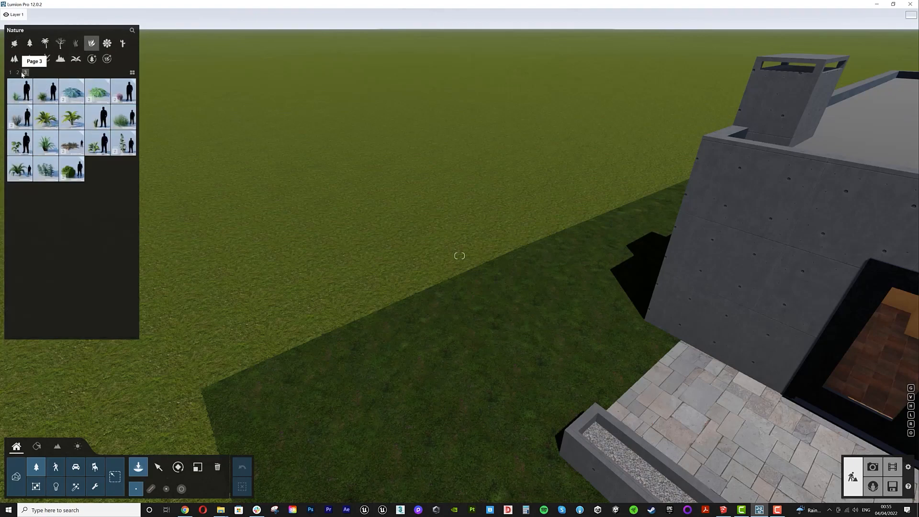
pyautogui.click(19, 73)
pyautogui.click(20, 298)
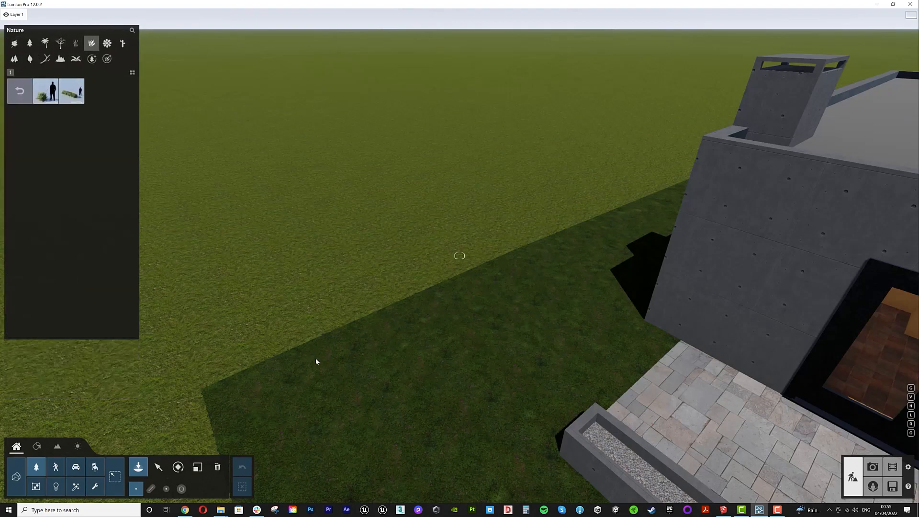
pyautogui.click(71, 91)
pyautogui.click(19, 90)
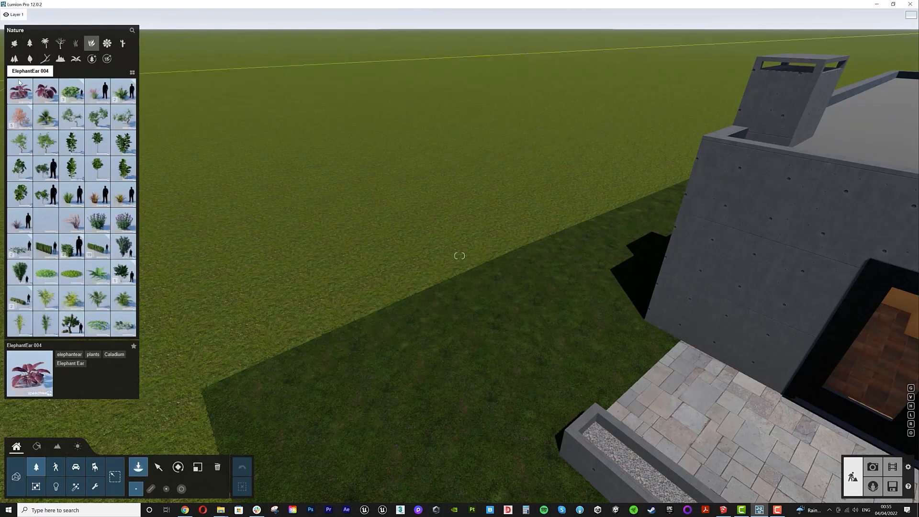
# - Browse the Nature library's flower, grass, palm, conifer, tree and rock categories for suitable vegetation
pyautogui.click(107, 44)
pyautogui.click(18, 73)
pyautogui.click(25, 73)
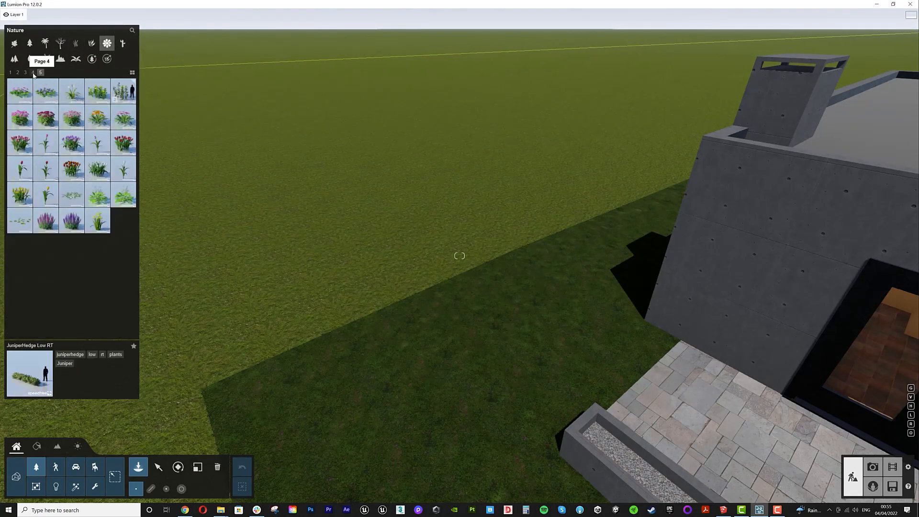
pyautogui.click(32, 73)
pyautogui.click(78, 45)
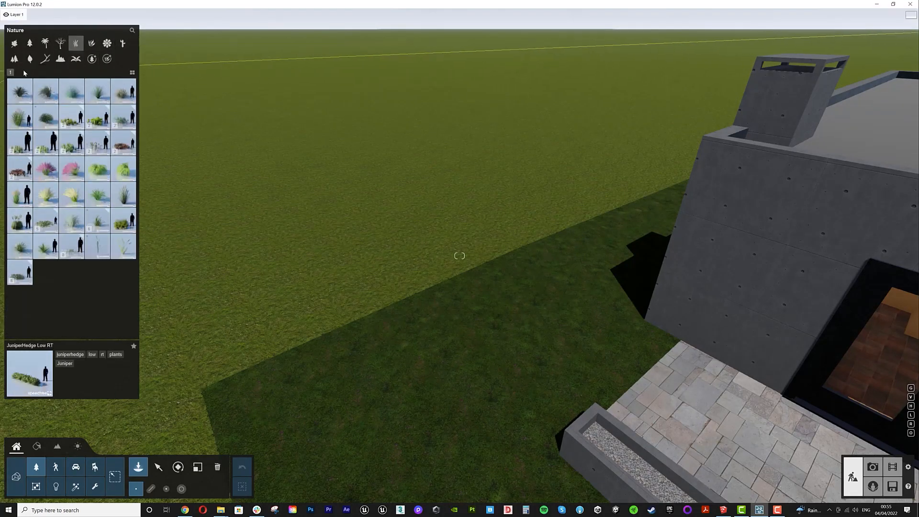
pyautogui.click(44, 44)
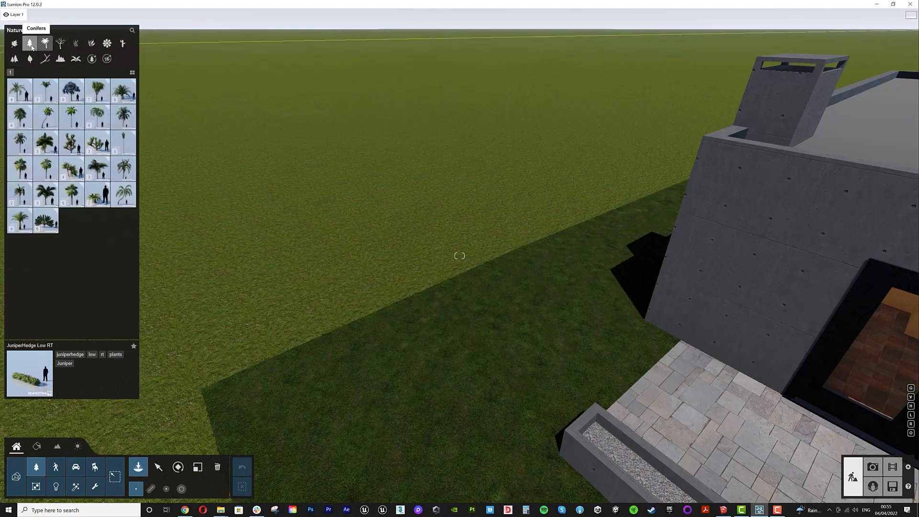
pyautogui.click(31, 45)
pyautogui.click(15, 45)
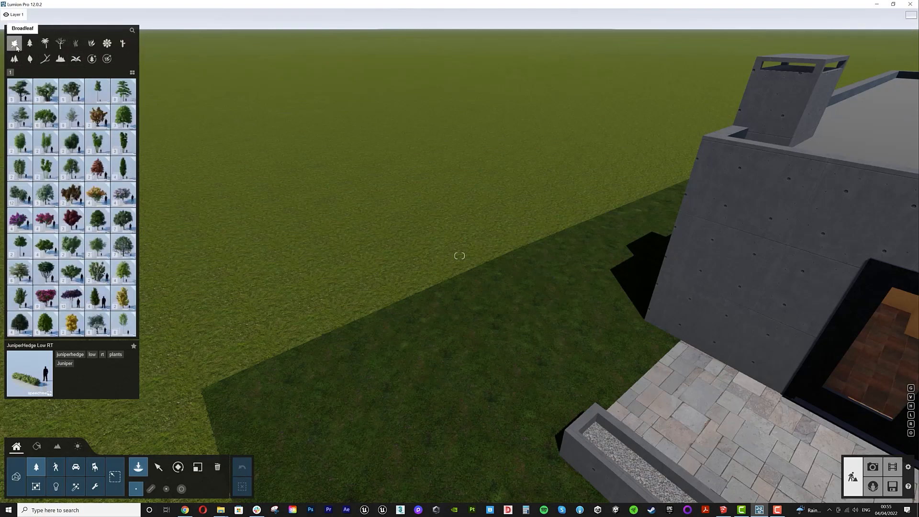
pyautogui.click(109, 46)
pyautogui.click(122, 46)
pyautogui.click(15, 59)
pyautogui.click(31, 61)
pyautogui.click(65, 62)
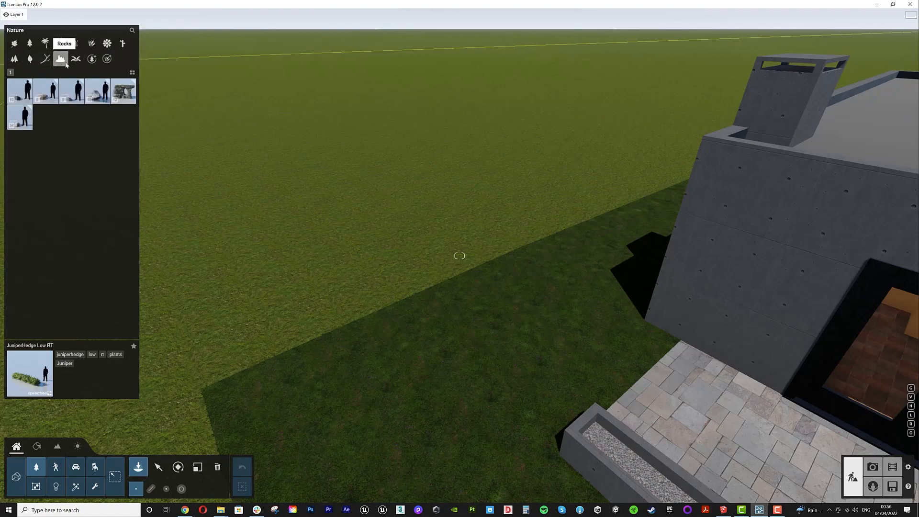
pyautogui.click(78, 63)
pyautogui.click(92, 62)
pyautogui.click(107, 61)
# - Place a JuniperHedge Low RT hedge on the lawn beside the house
pyautogui.click(94, 47)
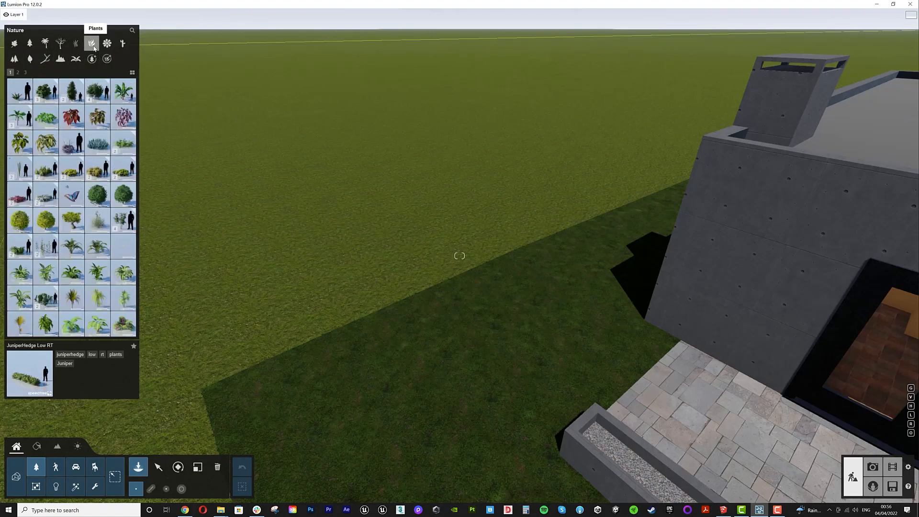
pyautogui.click(17, 72)
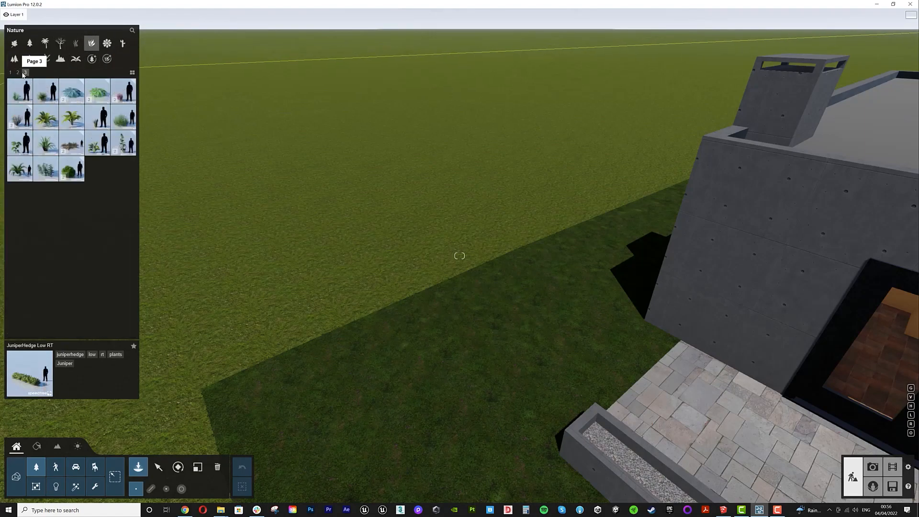
pyautogui.click(38, 244)
pyautogui.click(38, 244)
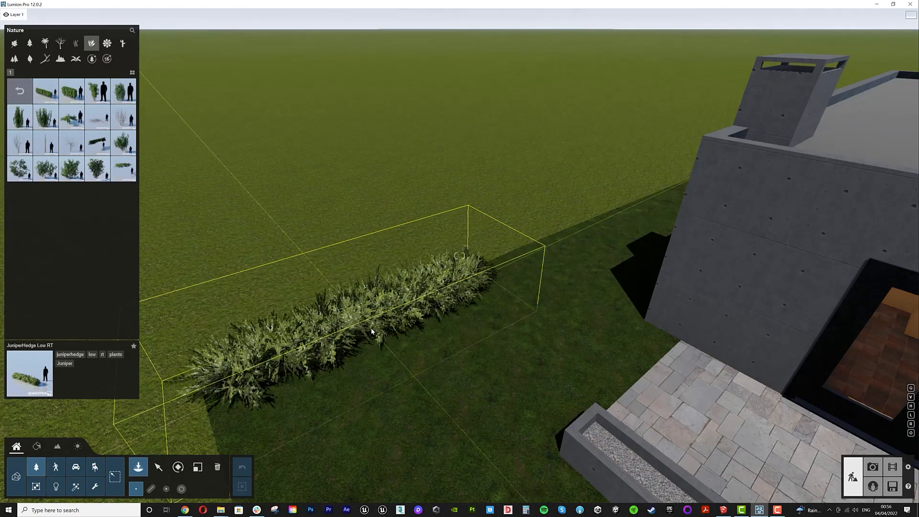
# - Move the placed hedge farther along the lawn beside the house, preview it in photo mode and return to build mode
pyautogui.click(421, 309)
pyautogui.click(183, 471)
pyautogui.moveTo(419, 304); pyautogui.dragTo(495, 271)
pyautogui.click(158, 467)
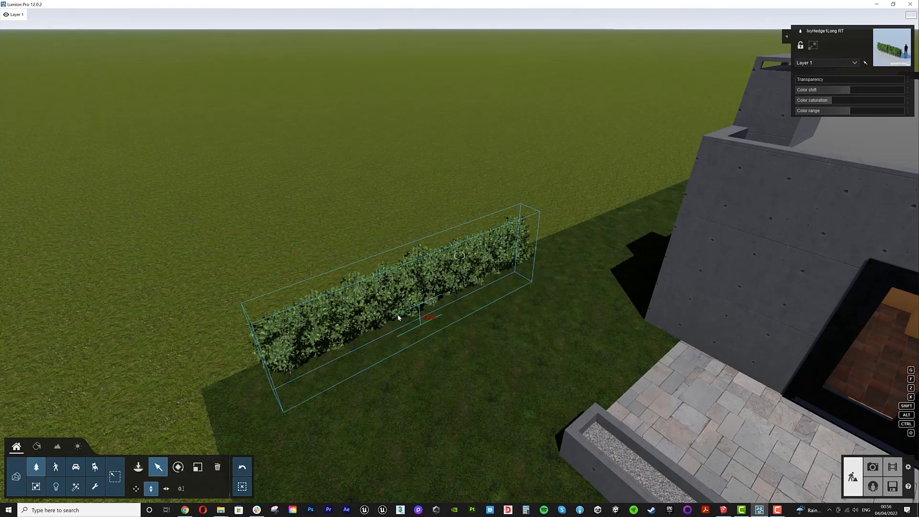
pyautogui.click(136, 489)
pyautogui.moveTo(419, 304); pyautogui.dragTo(373, 323)
pyautogui.keyDown('alt'); pyautogui.moveTo(372, 324); pyautogui.dragTo(561, 233); pyautogui.keyUp('alt')
pyautogui.click(873, 467)
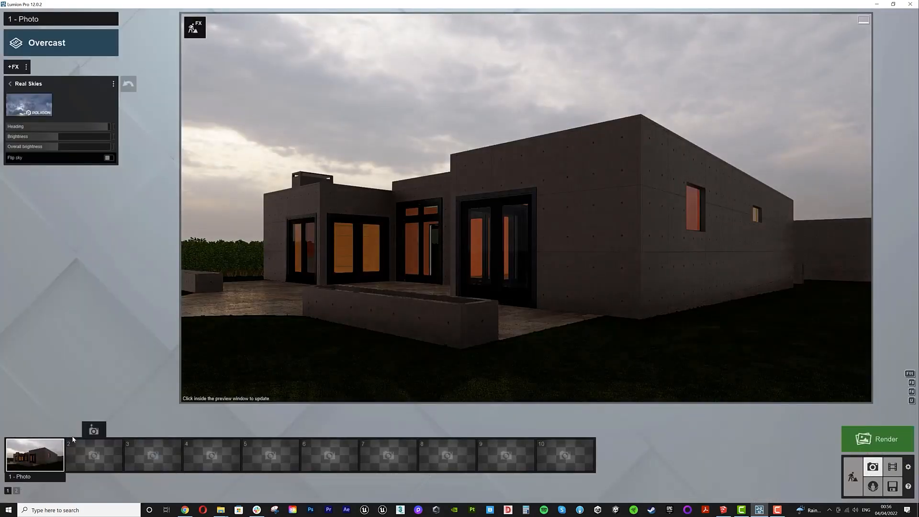
pyautogui.click(853, 478)
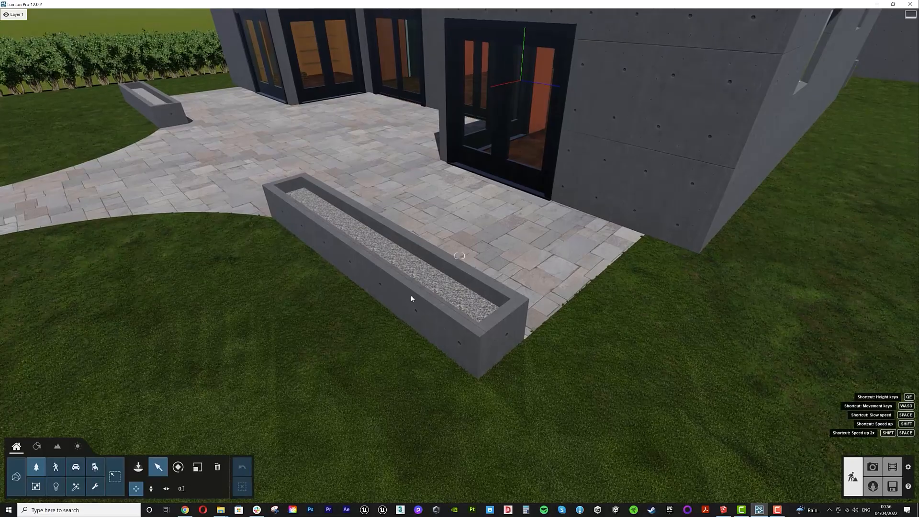
# - Browse the Nature library's plant pages and place an IvyHedge1C RT hedge beside the terrace
pyautogui.click(20, 90)
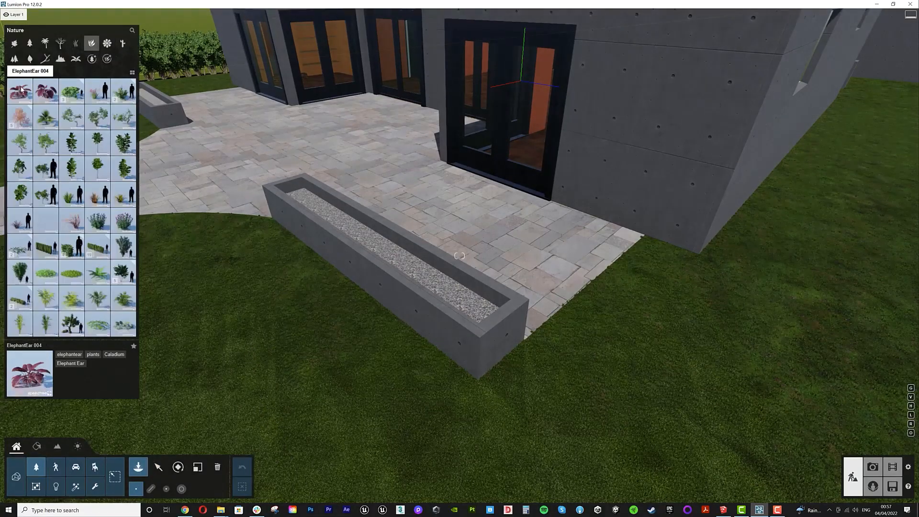
pyautogui.click(10, 72)
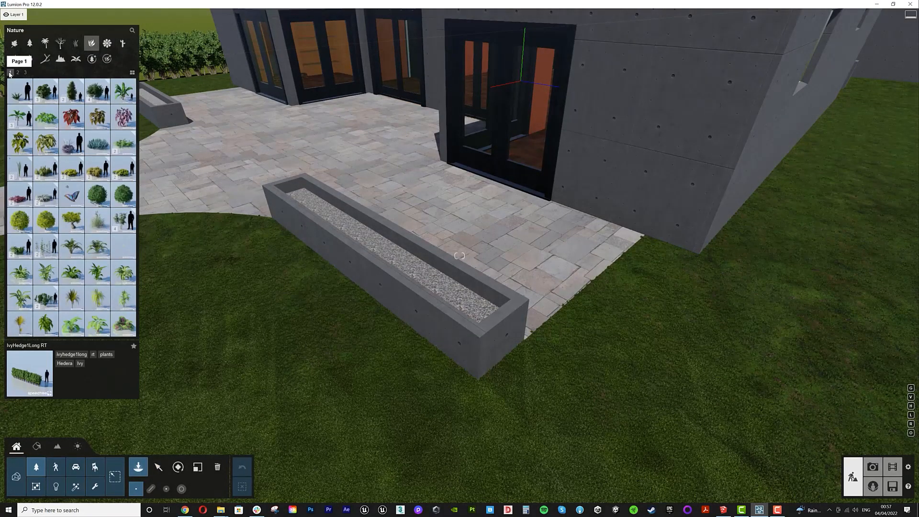
pyautogui.click(25, 73)
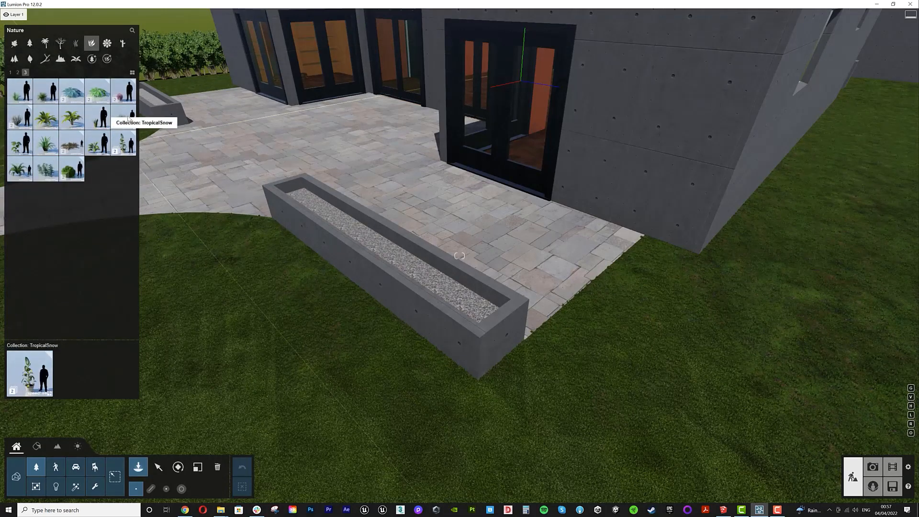
pyautogui.click(18, 74)
pyautogui.click(98, 245)
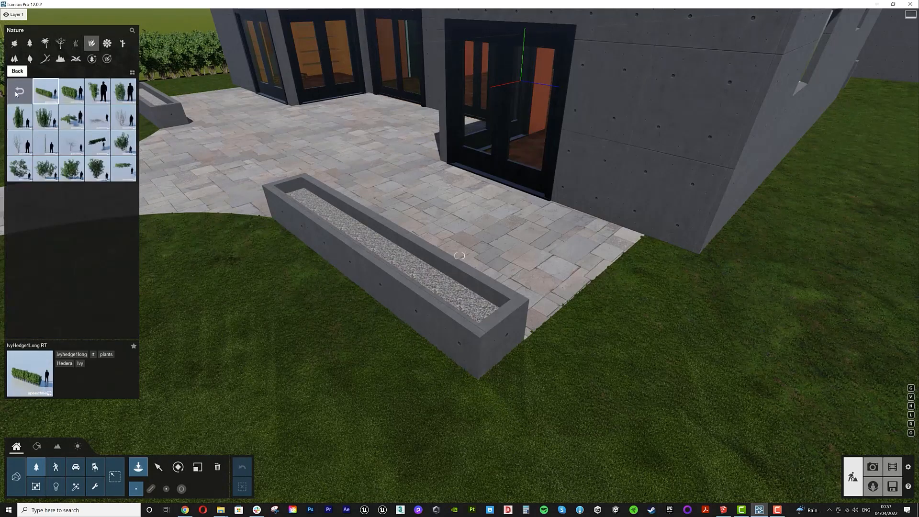
pyautogui.click(19, 91)
pyautogui.click(74, 246)
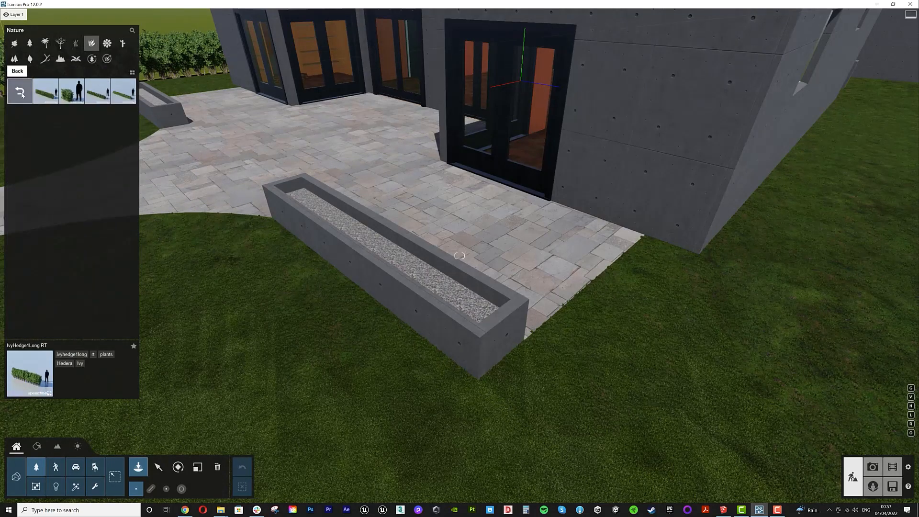
pyautogui.click(124, 92)
pyautogui.click(186, 94)
pyautogui.moveTo(186, 93); pyautogui.dragTo(125, 84, button='right')
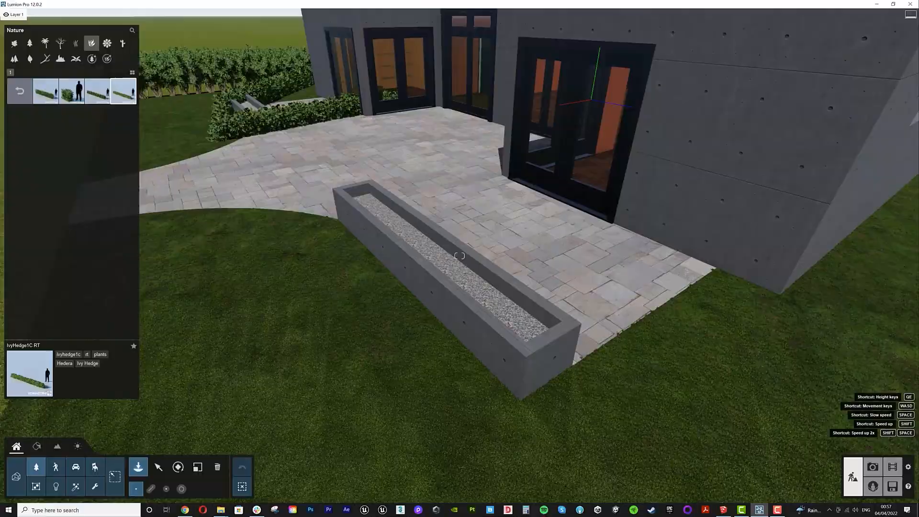
# - Delete the long hedge running along the lawn edge
pyautogui.press('w')
pyautogui.moveTo(249, 403); pyautogui.dragTo(146, 373, button='right')
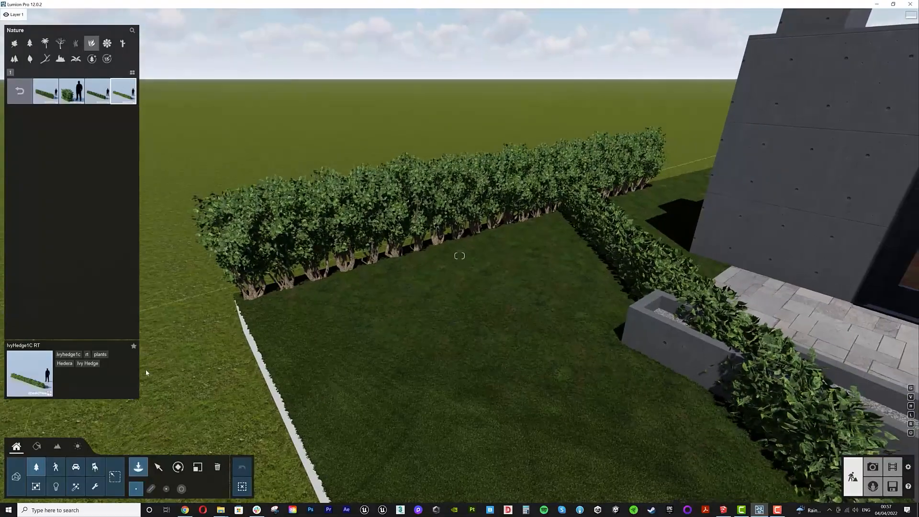
pyautogui.click(217, 467)
pyautogui.click(411, 260)
pyautogui.click(590, 203)
# - Move and rotate the ivy hedge so it lines up along the lawn edge
pyautogui.click(158, 467)
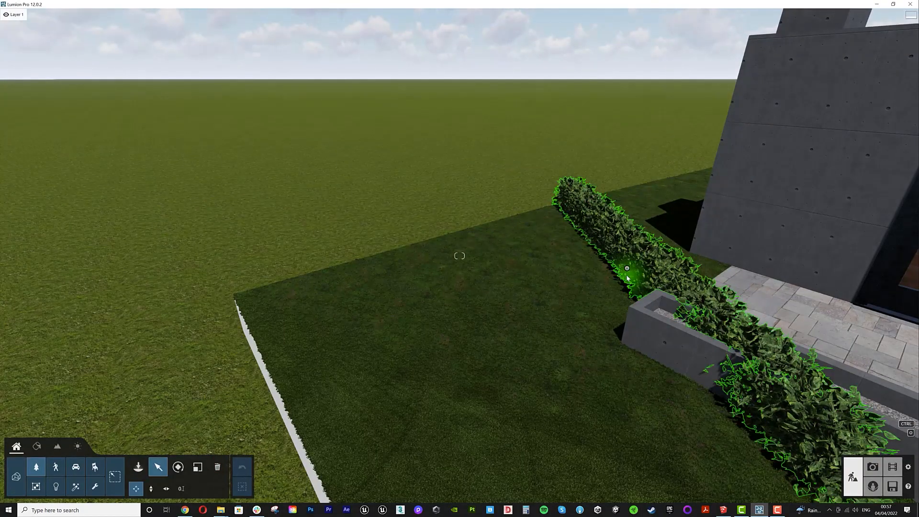
pyautogui.moveTo(627, 278); pyautogui.dragTo(533, 211)
pyautogui.click(179, 467)
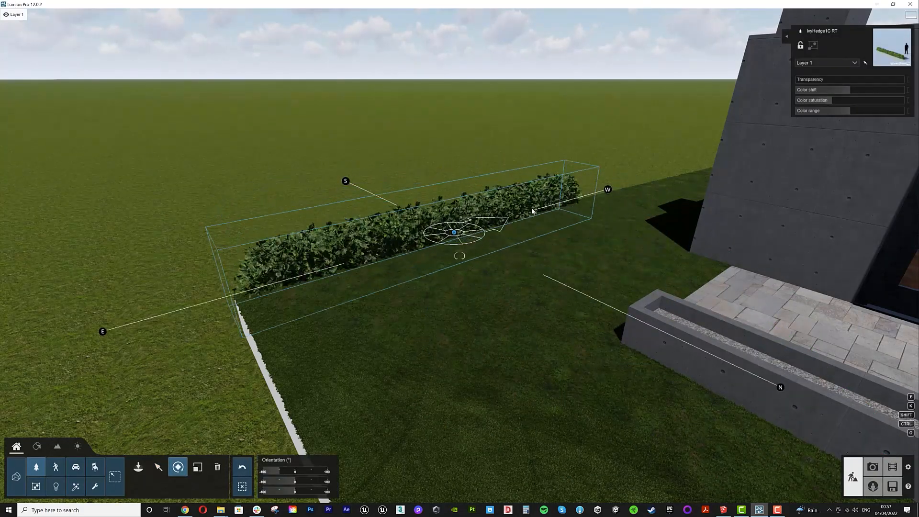
pyautogui.click(159, 467)
pyautogui.moveTo(455, 234); pyautogui.dragTo(655, 193)
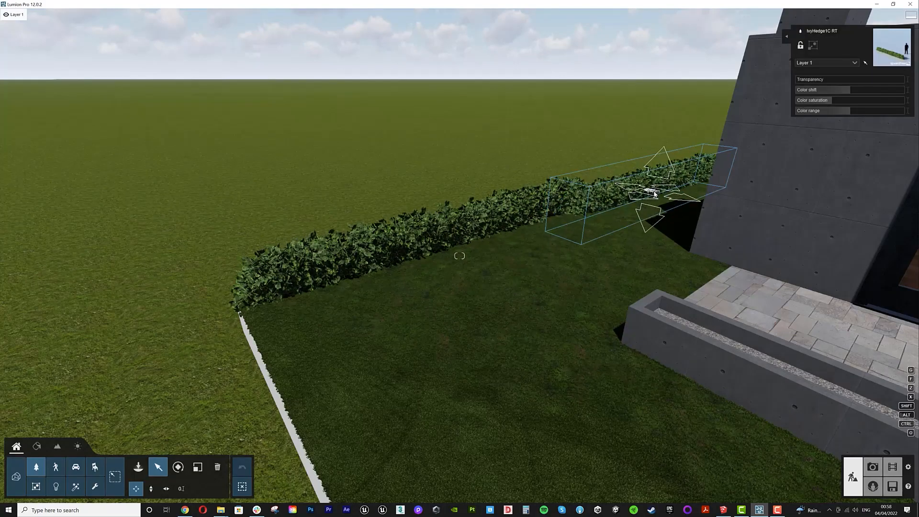
# - Preview the camera view in photo mode and return to build mode
pyautogui.click(873, 467)
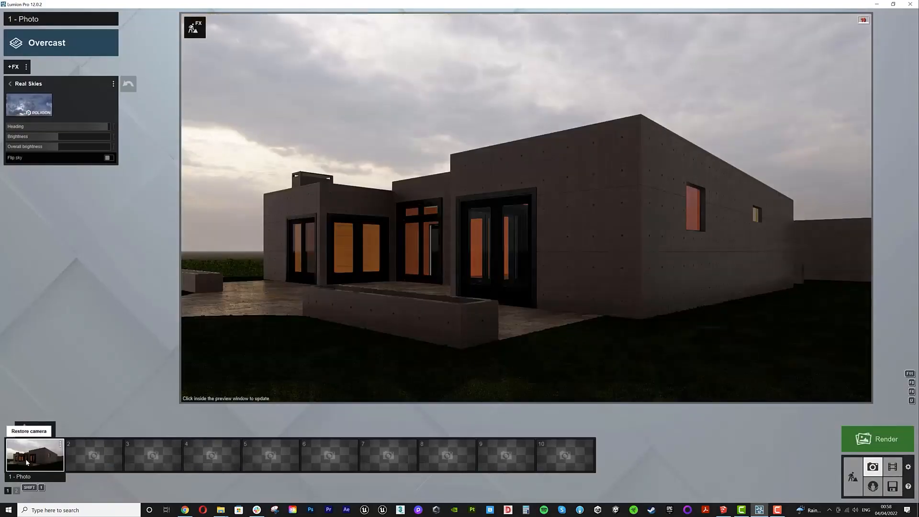
pyautogui.click(854, 477)
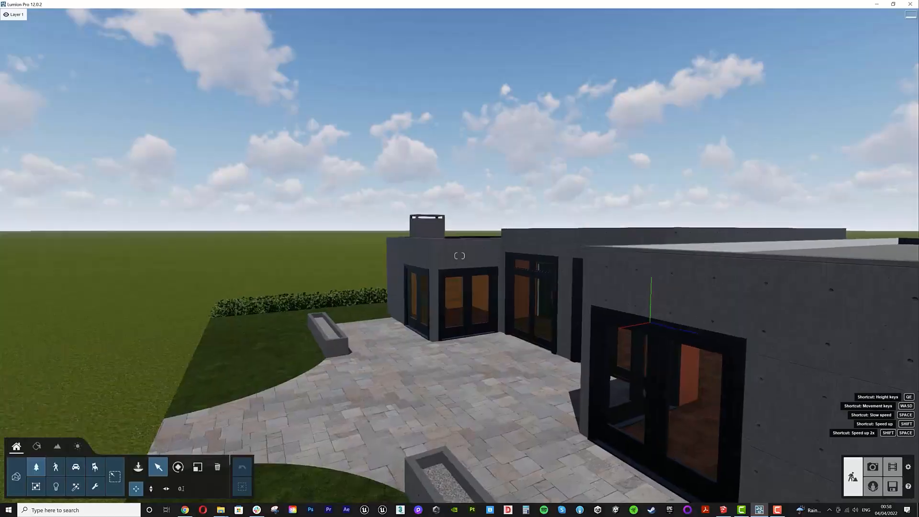
pyautogui.press('w')
pyautogui.moveTo(559, 381)
pyautogui.mouseDown(button='right')
pyautogui.moveTo(671, 431)
pyautogui.moveTo(671, 400)
pyautogui.moveTo(559, 381)
pyautogui.mouseUp(button='right')
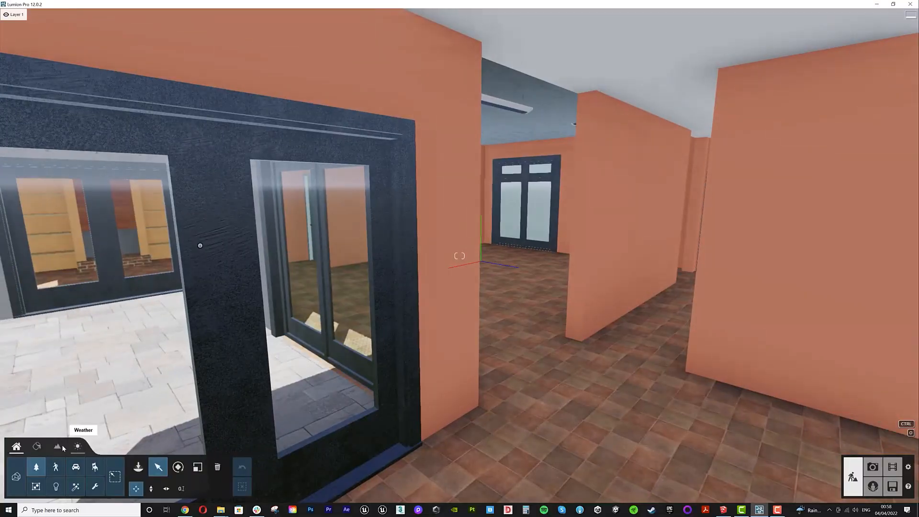
# - Select the interior floor in the material editor and try several Tiles and marble materials on it
pyautogui.click(36, 446)
pyautogui.click(564, 404)
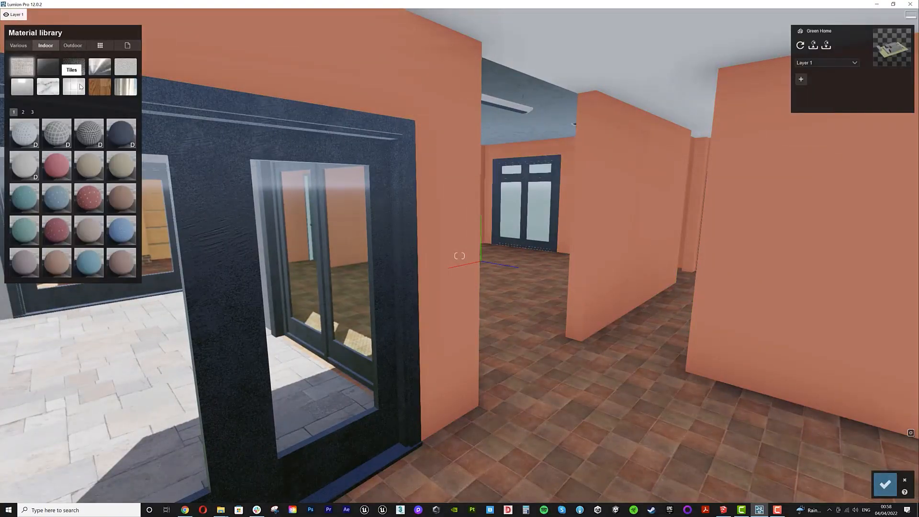
pyautogui.click(81, 86)
pyautogui.click(87, 207)
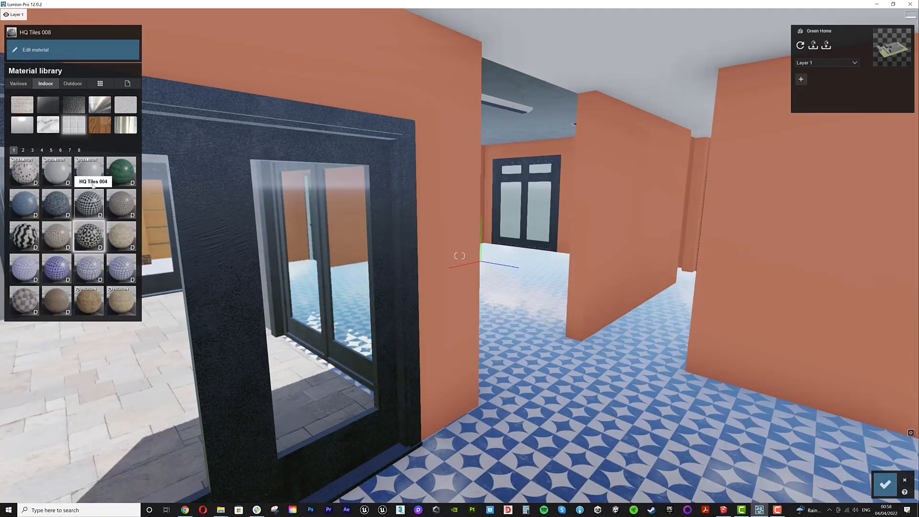
pyautogui.click(91, 171)
pyautogui.click(56, 171)
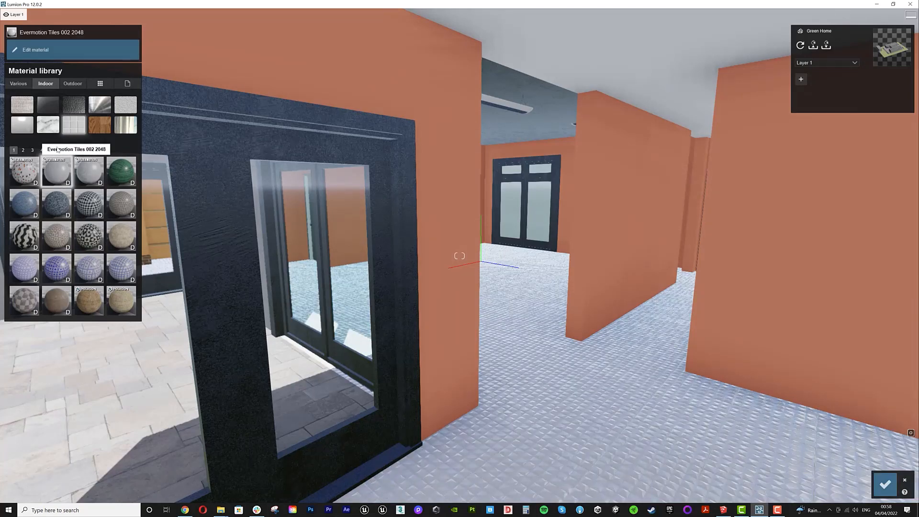
pyautogui.click(16, 183)
pyautogui.click(24, 150)
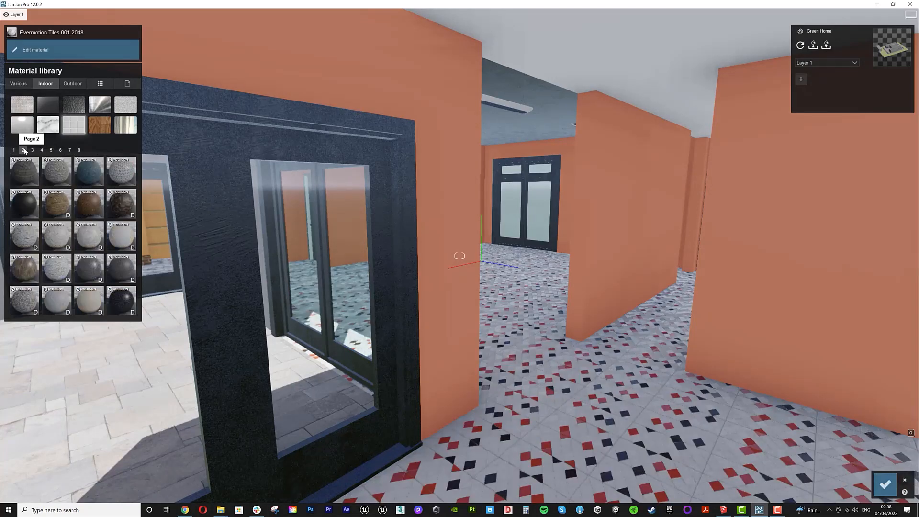
pyautogui.click(120, 233)
pyautogui.click(32, 150)
pyautogui.click(56, 171)
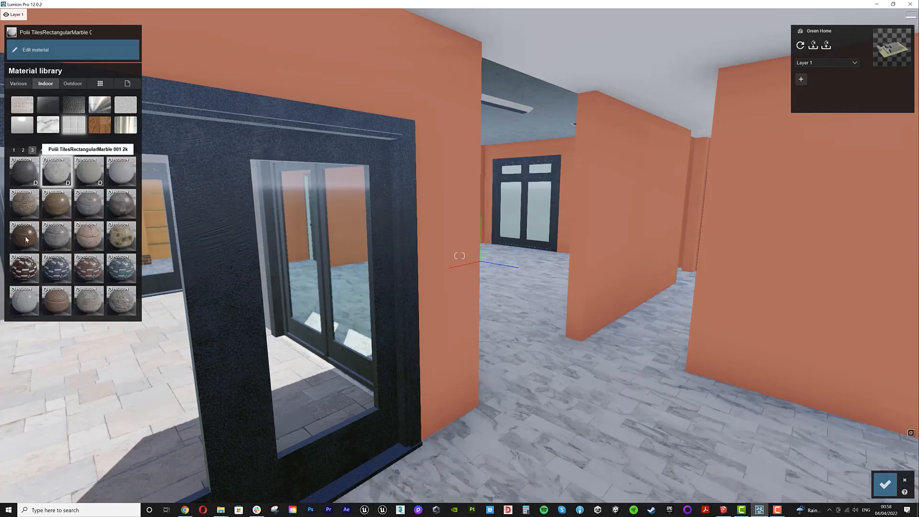
pyautogui.click(21, 300)
pyautogui.click(59, 170)
pyautogui.click(90, 181)
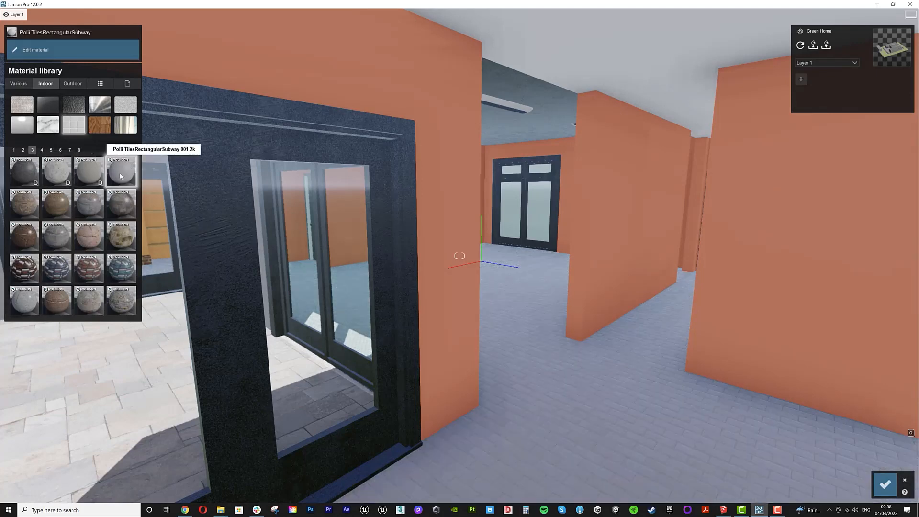
# - Apply Polii Wood Flooring 045 2K to the interior floor and confirm the material changes
pyautogui.click(94, 128)
pyautogui.click(120, 271)
pyautogui.click(110, 299)
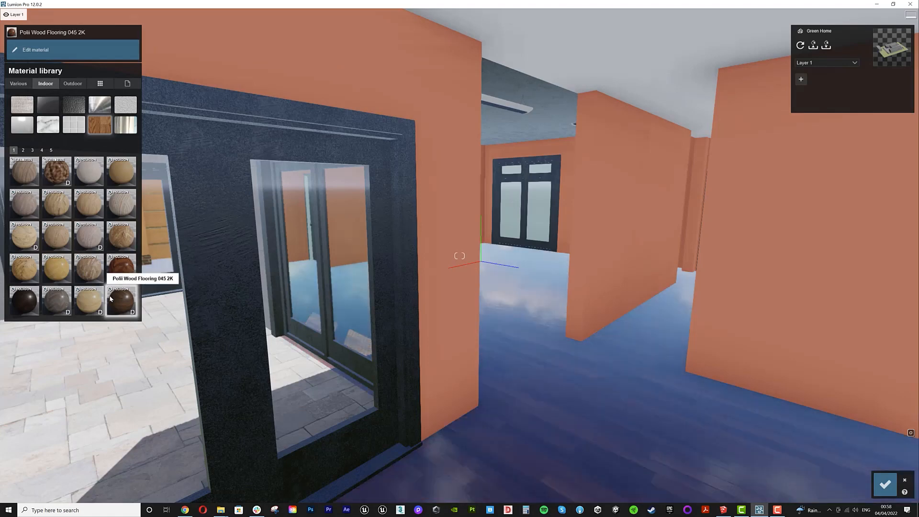
pyautogui.click(885, 485)
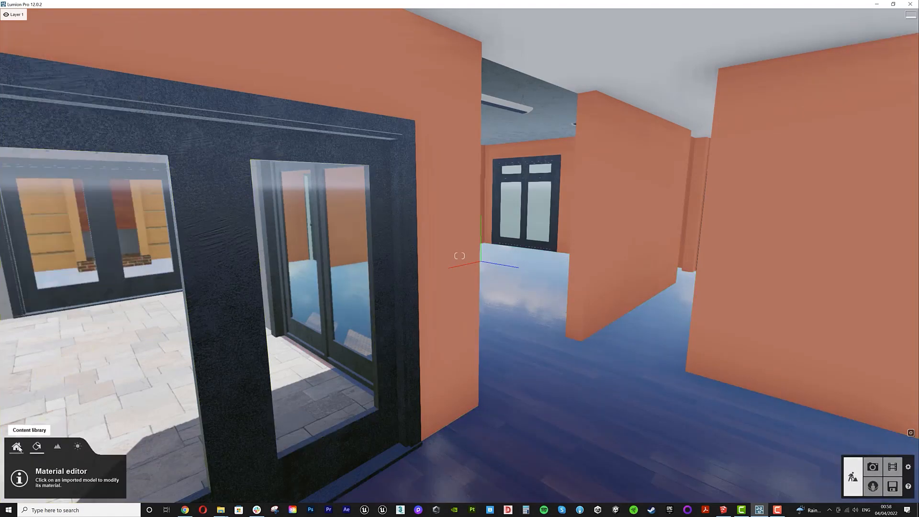
# - Place a Reflection control sphere inside the room
pyautogui.click(138, 467)
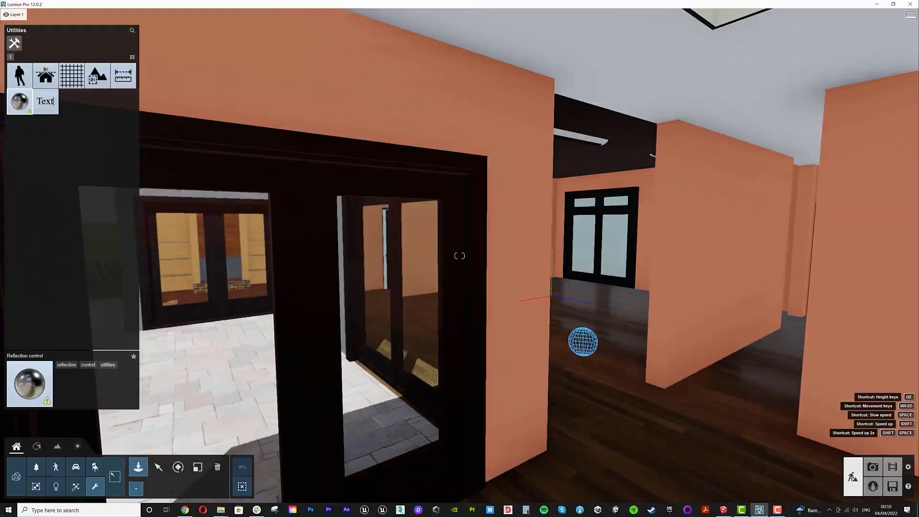
pyautogui.press('d')
pyautogui.moveTo(507, 376); pyautogui.dragTo(597, 361, button='right')
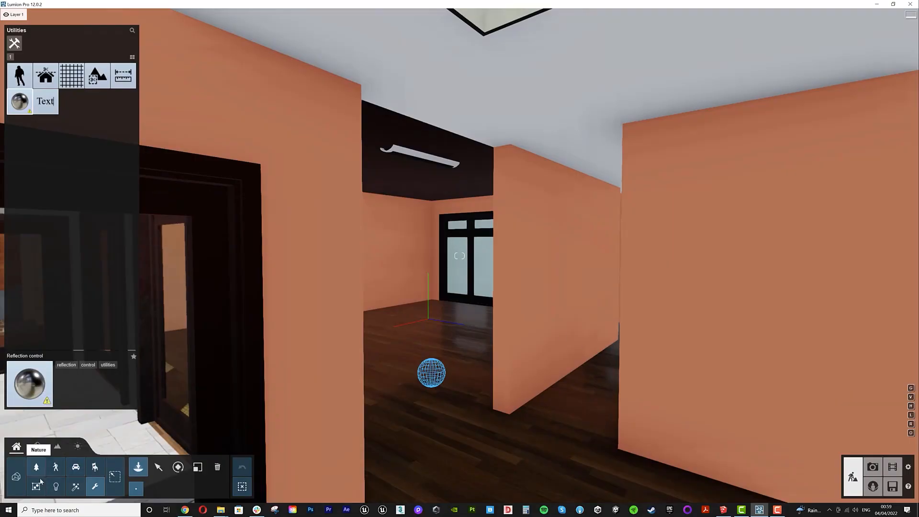
# - Apply the Plaster 002 1024 material to the interior walls
pyautogui.click(37, 447)
pyautogui.click(535, 322)
pyautogui.click(47, 47)
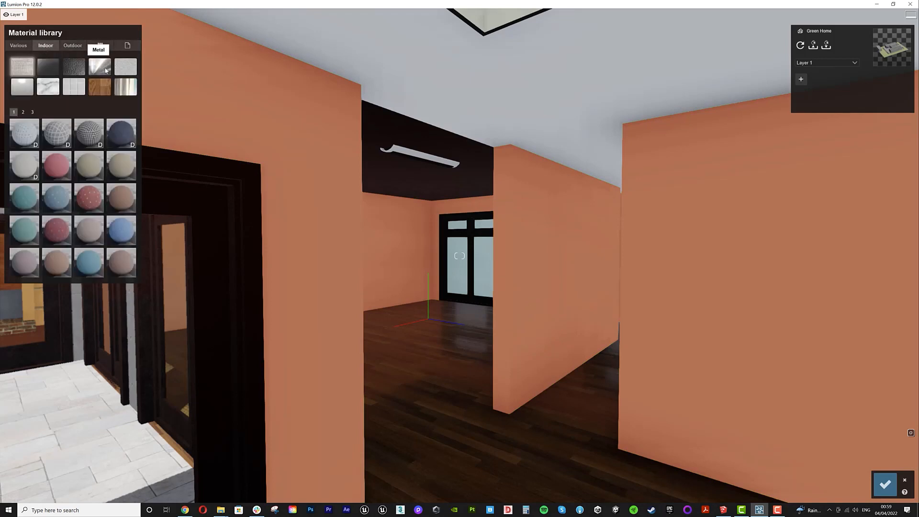
pyautogui.click(125, 67)
pyautogui.click(21, 201)
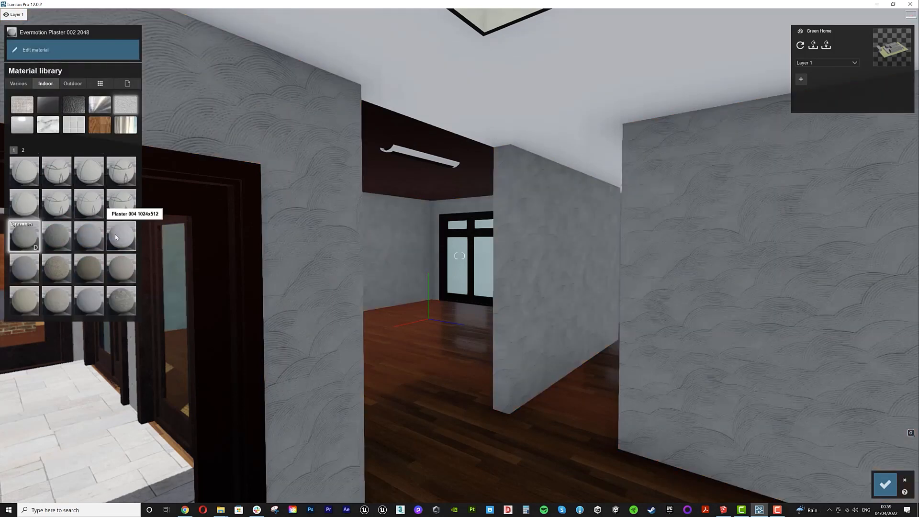
pyautogui.click(89, 236)
pyautogui.press('w')
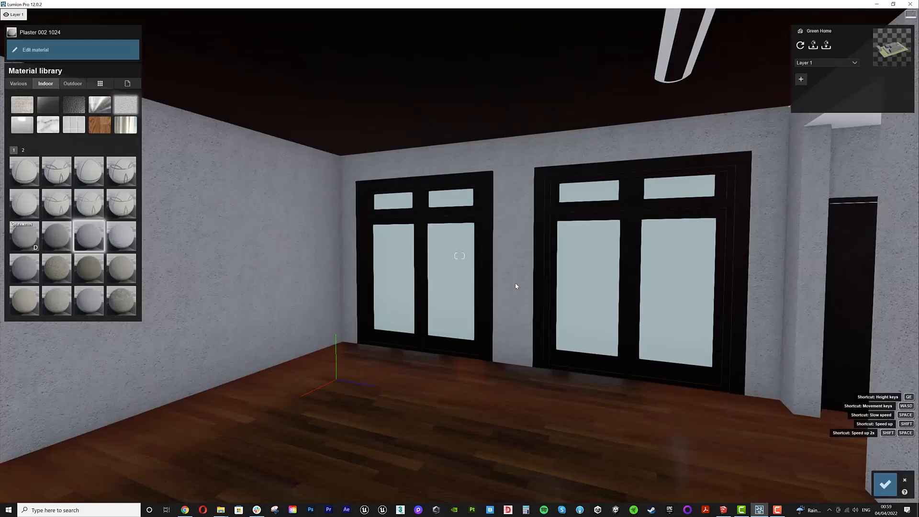
# - Apply a Glass material to the interior window panes
pyautogui.click(669, 298)
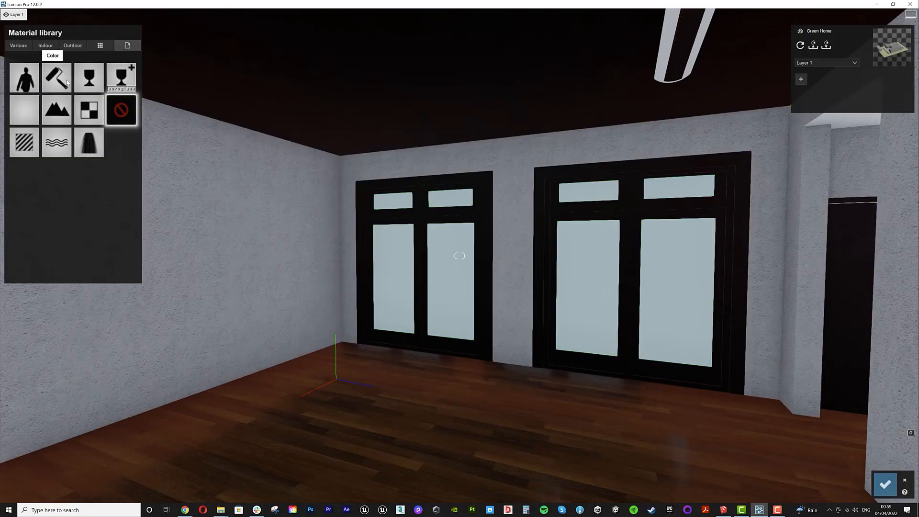
pyautogui.click(89, 77)
pyautogui.press('s')
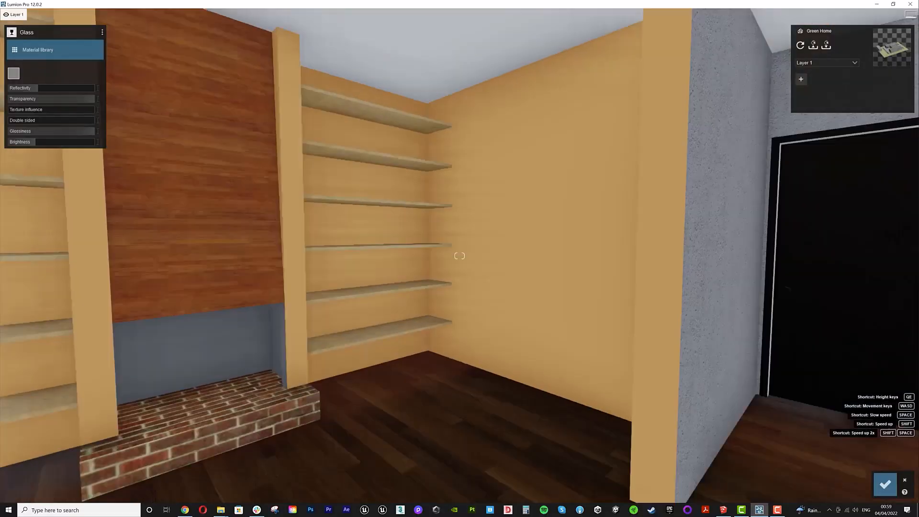
# - Copy the Plaster 002 1024 material from the grey wall and paste it onto the orange walls of the next room
pyautogui.moveTo(642, 318); pyautogui.dragTo(677, 321, button='right')
pyautogui.click(677, 321)
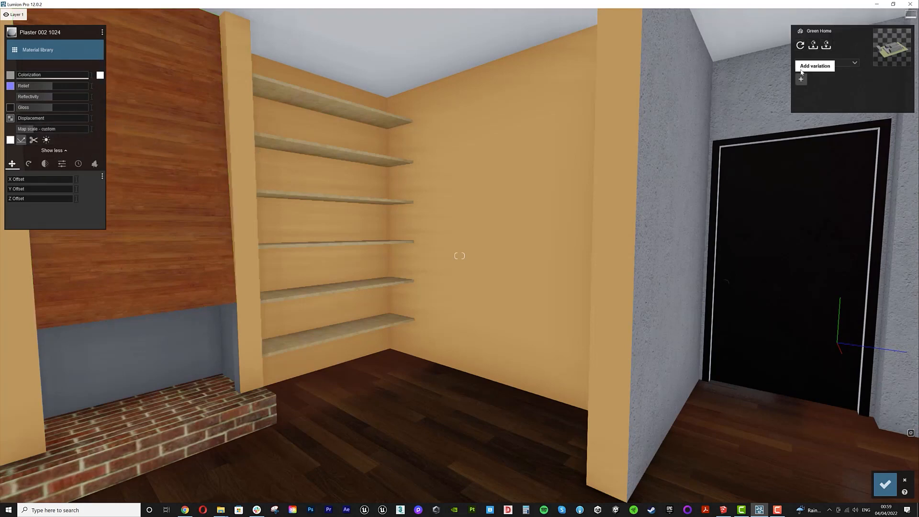
pyautogui.click(102, 33)
pyautogui.click(109, 30)
pyautogui.click(89, 50)
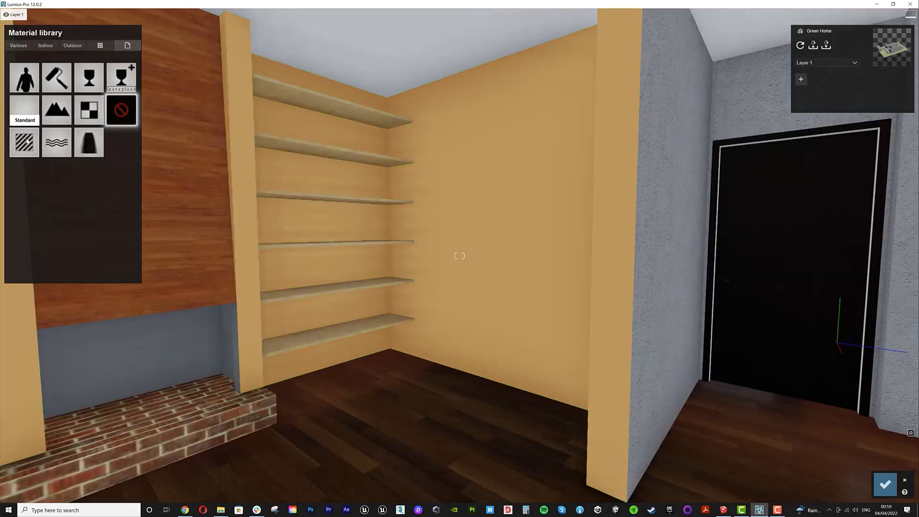
pyautogui.click(26, 141)
pyautogui.click(102, 32)
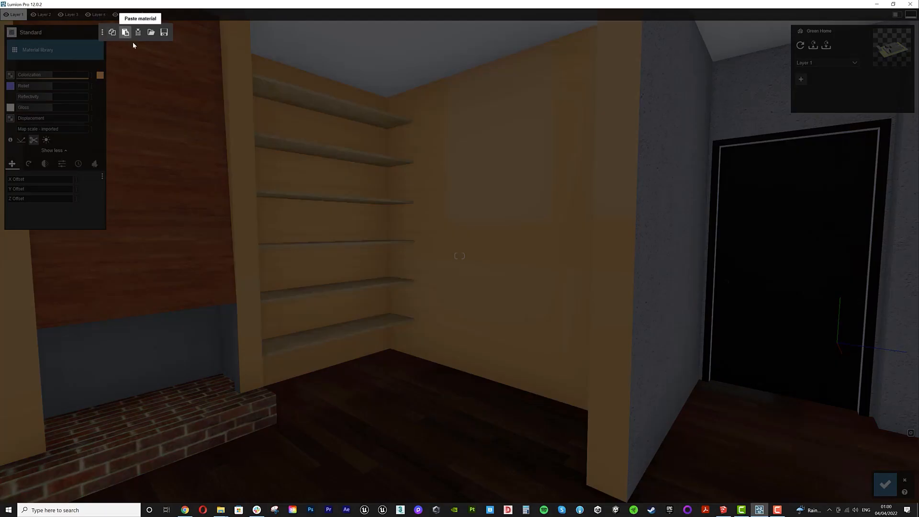
pyautogui.click(126, 33)
pyautogui.moveTo(428, 231); pyautogui.dragTo(364, 227, button='right')
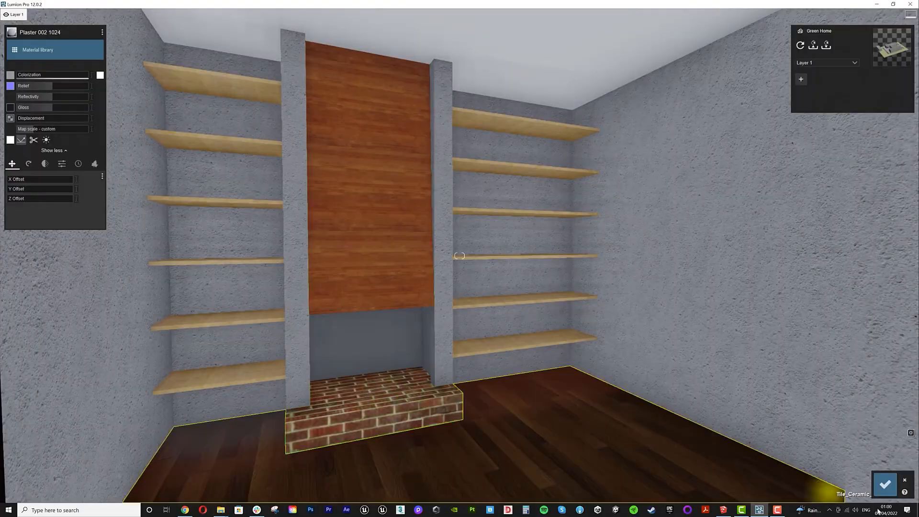
# - Accept the material changes and render the first photo at Desktop 1920x1080 resolution
pyautogui.click(882, 484)
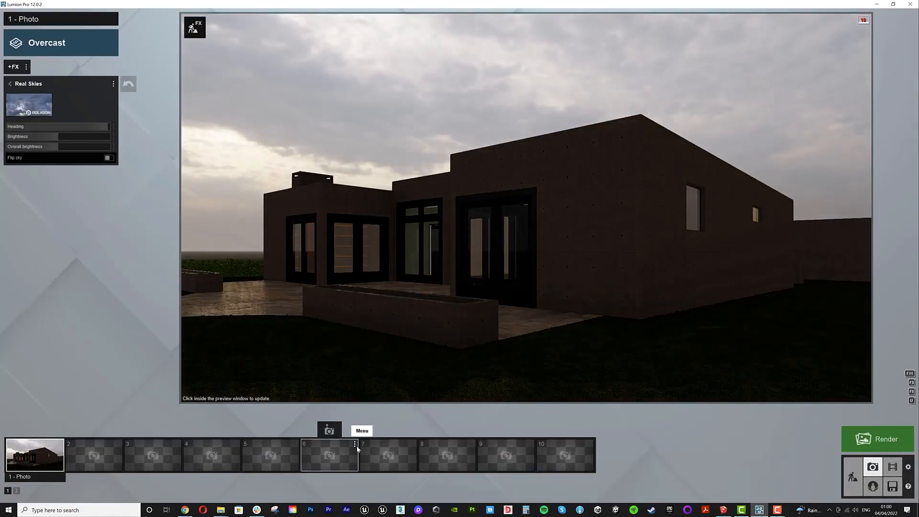
pyautogui.click(871, 448)
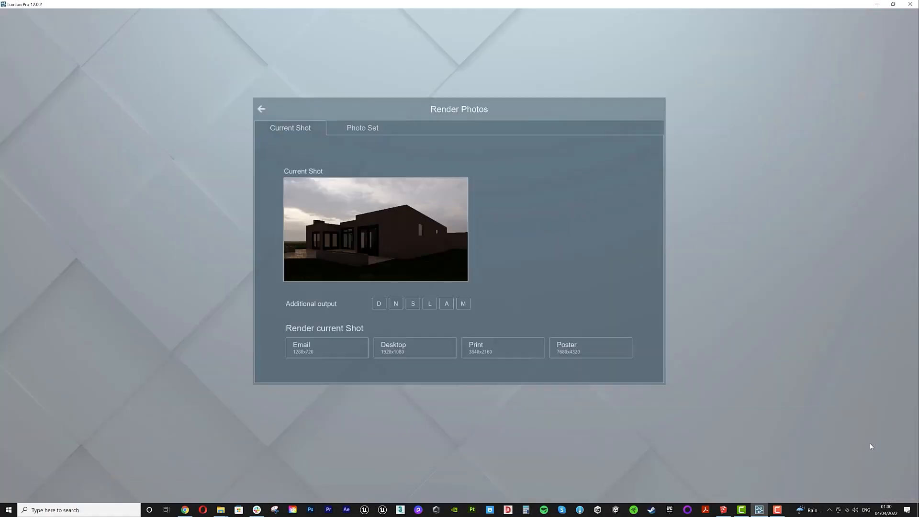
pyautogui.click(433, 352)
pyautogui.press('Return')
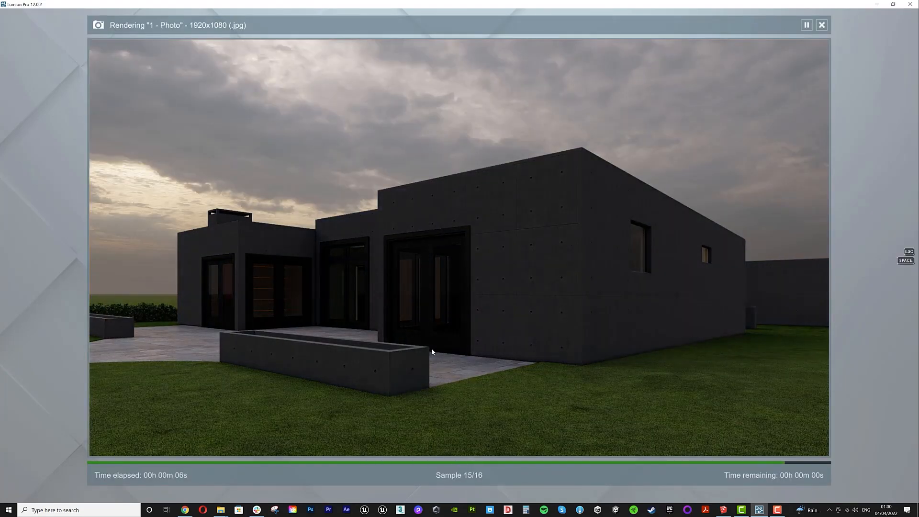
pyautogui.click(780, 449)
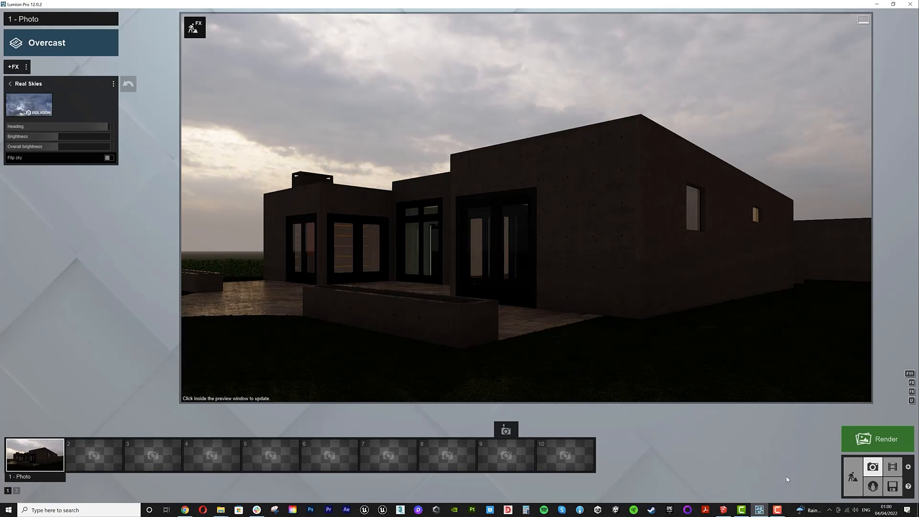
# - Add a row of American Aloe plants along the terrace planter
pyautogui.click(855, 478)
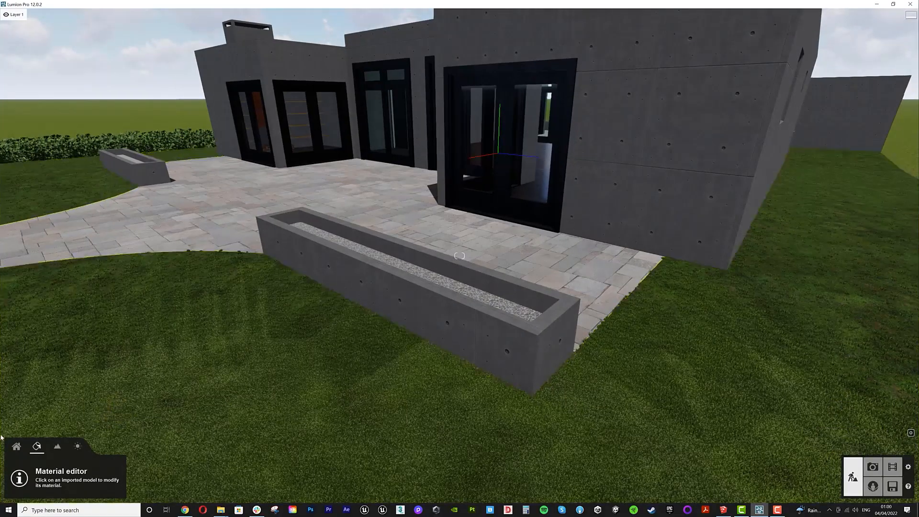
pyautogui.click(16, 447)
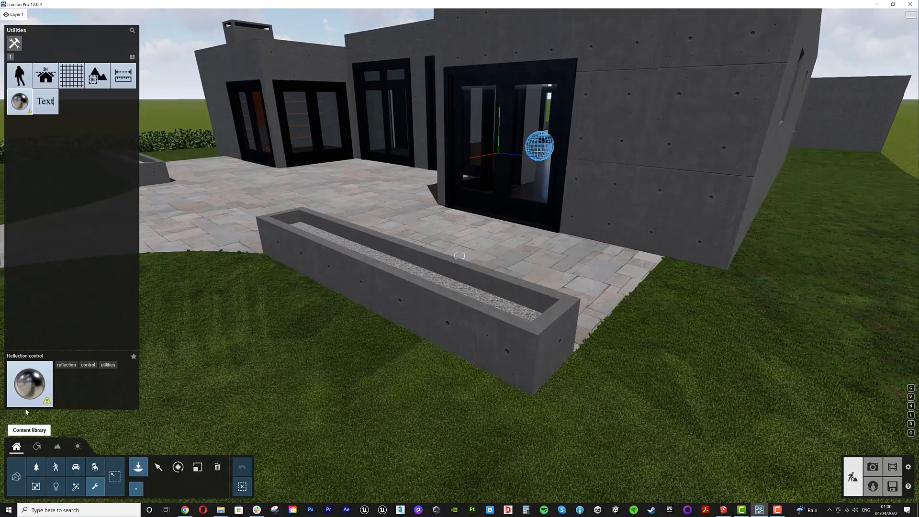
pyautogui.click(36, 467)
pyautogui.click(77, 44)
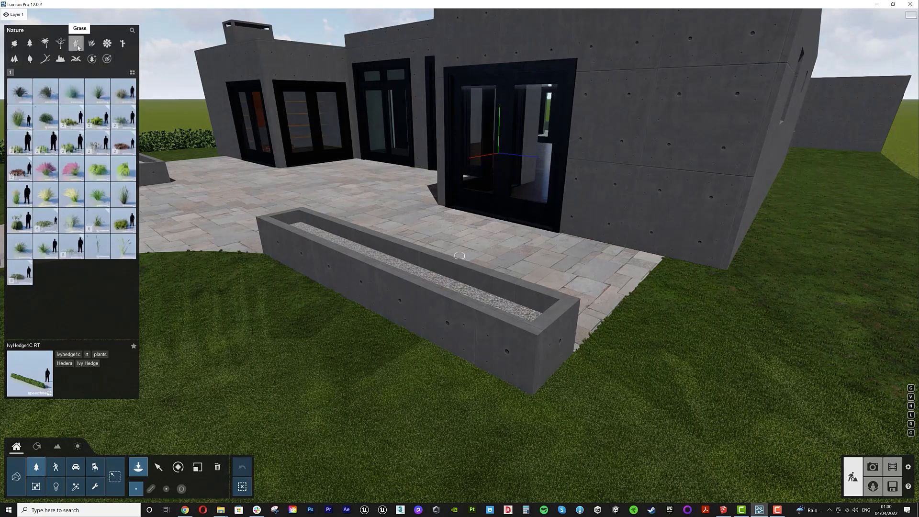
pyautogui.click(106, 44)
pyautogui.click(19, 74)
pyautogui.click(26, 73)
pyautogui.click(34, 73)
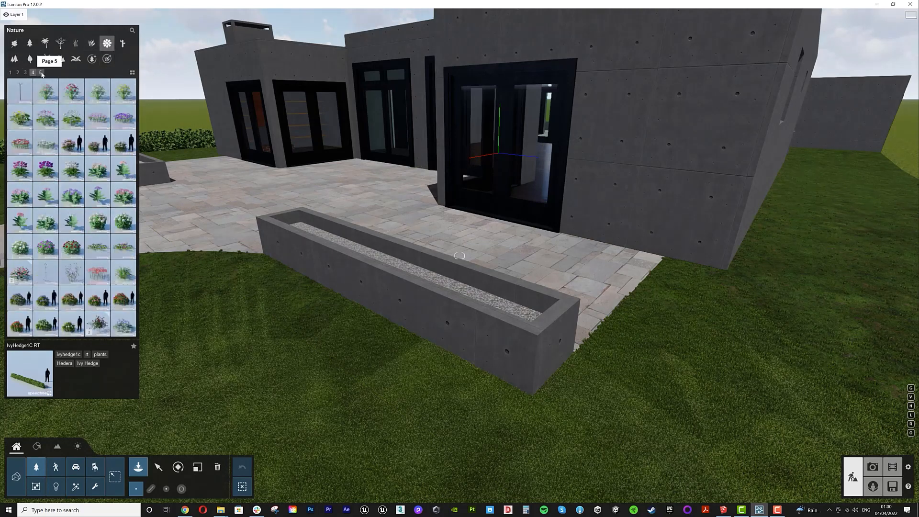
pyautogui.click(41, 74)
pyautogui.click(91, 45)
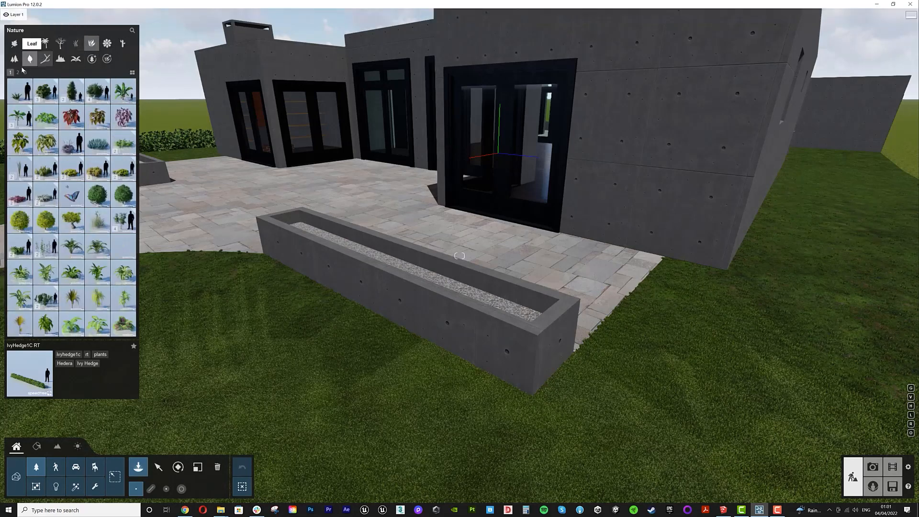
pyautogui.click(20, 91)
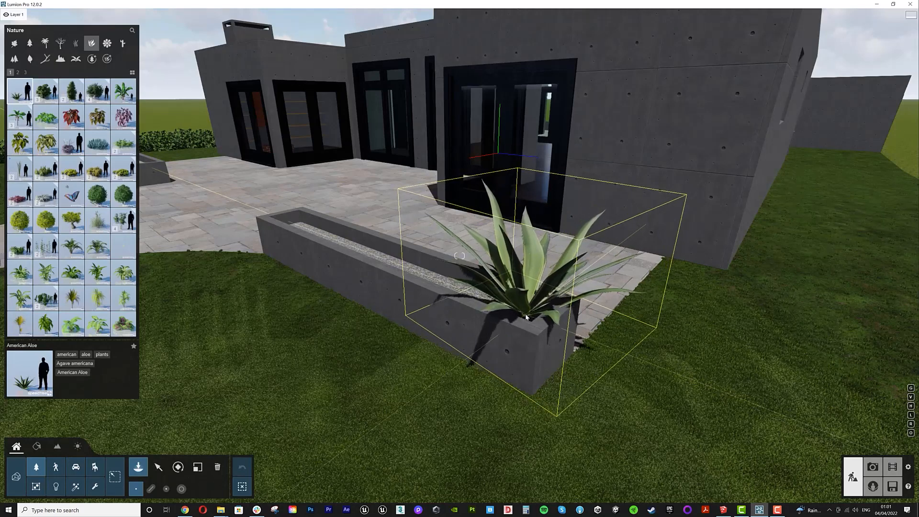
pyautogui.click(526, 314)
pyautogui.moveTo(527, 315); pyautogui.dragTo(313, 231)
# - Rotate and resize the individual aloes in the planter to vary their look
pyautogui.press('m')
pyautogui.press('r')
pyautogui.moveTo(471, 289); pyautogui.dragTo(354, 269)
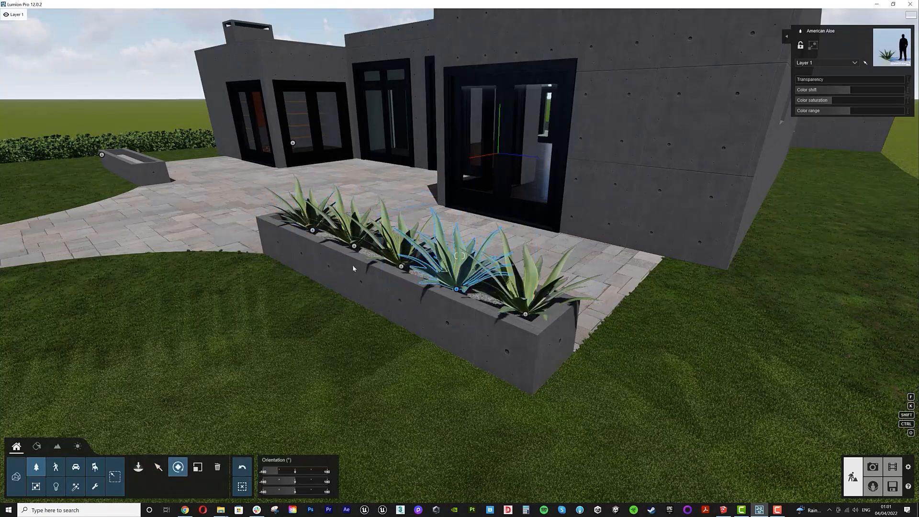
pyautogui.press('l')
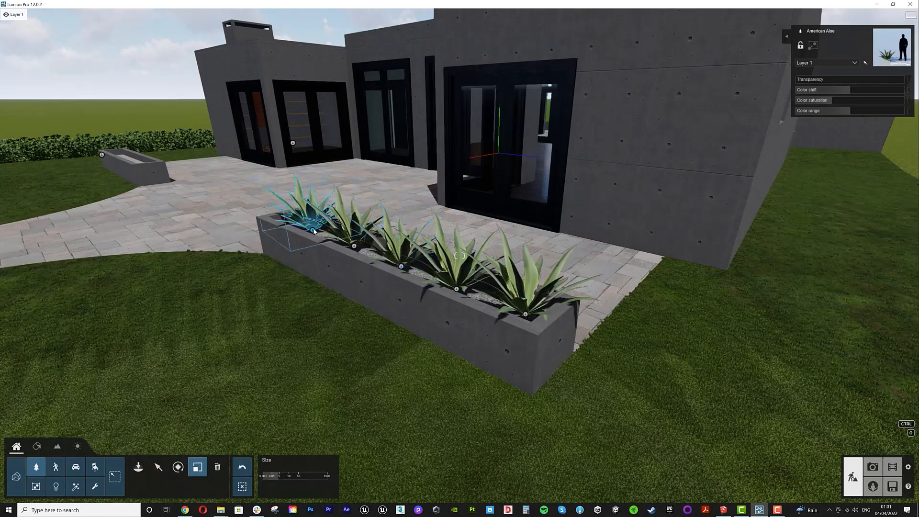
pyautogui.click(178, 468)
pyautogui.moveTo(355, 246); pyautogui.dragTo(649, 361)
pyautogui.moveTo(313, 231); pyautogui.dragTo(568, 340)
pyautogui.press('m')
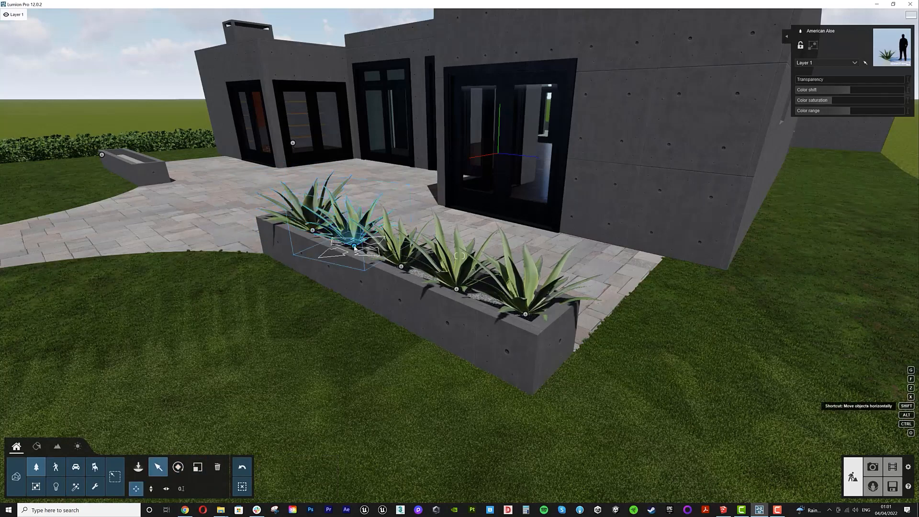
# - Copy the five aloes into the second planter near the hedge
pyautogui.keyDown('ctrl'); pyautogui.click(401, 269); pyautogui.keyUp('ctrl')
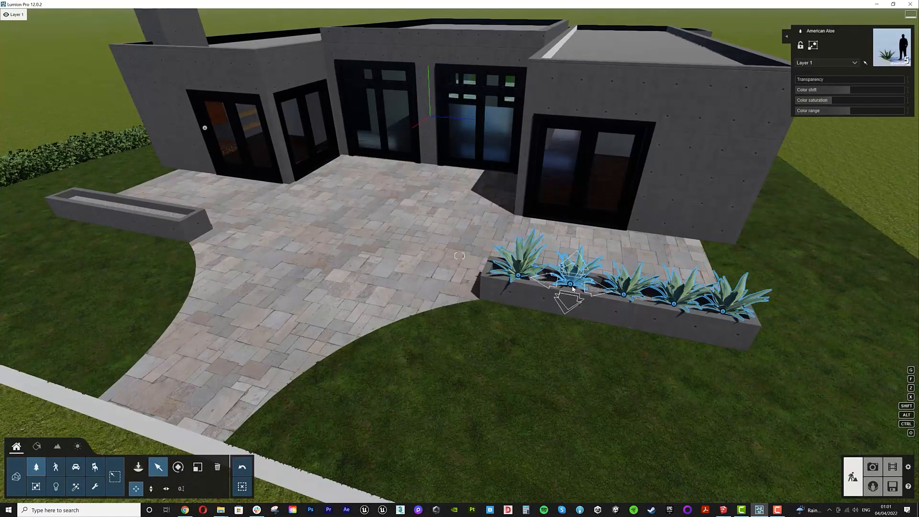
pyautogui.keyDown('alt'); pyautogui.moveTo(574, 289); pyautogui.dragTo(108, 203); pyautogui.keyUp('alt')
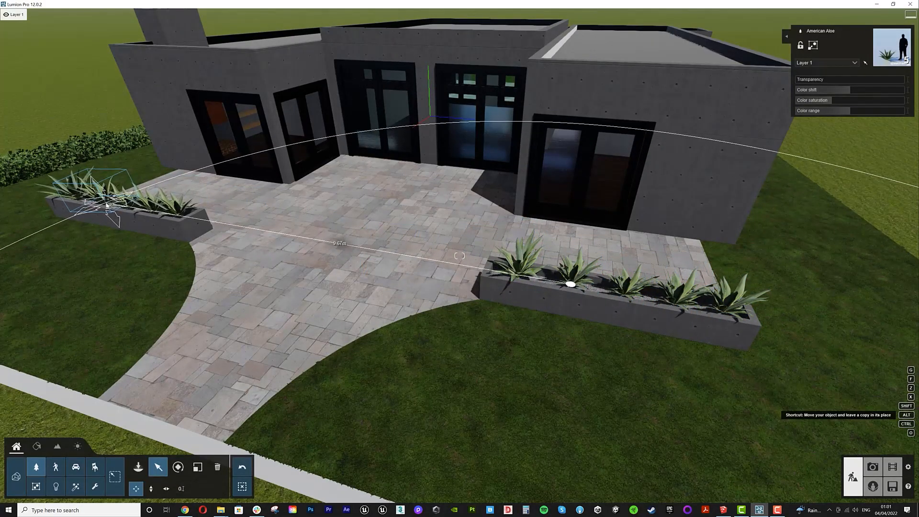
pyautogui.click(873, 467)
pyautogui.click(32, 459)
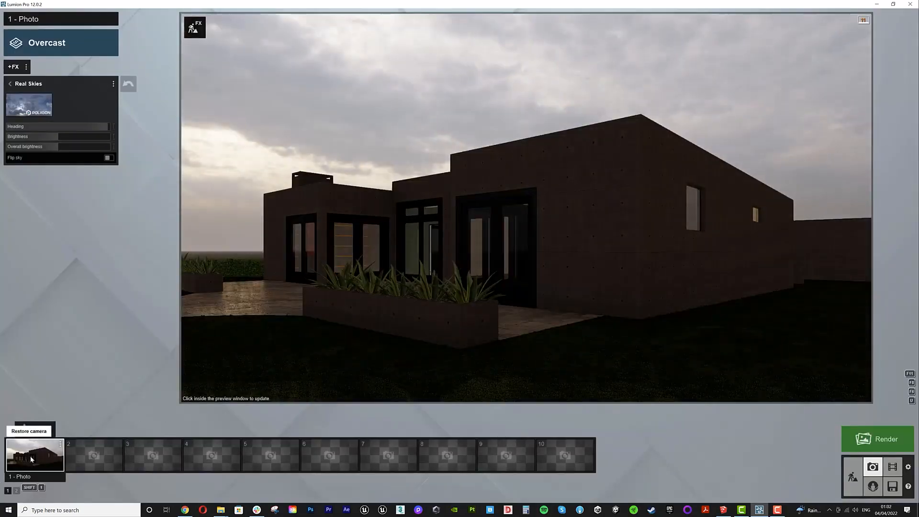
# - Reposition one aloe within the front terrace planter
pyautogui.click(853, 477)
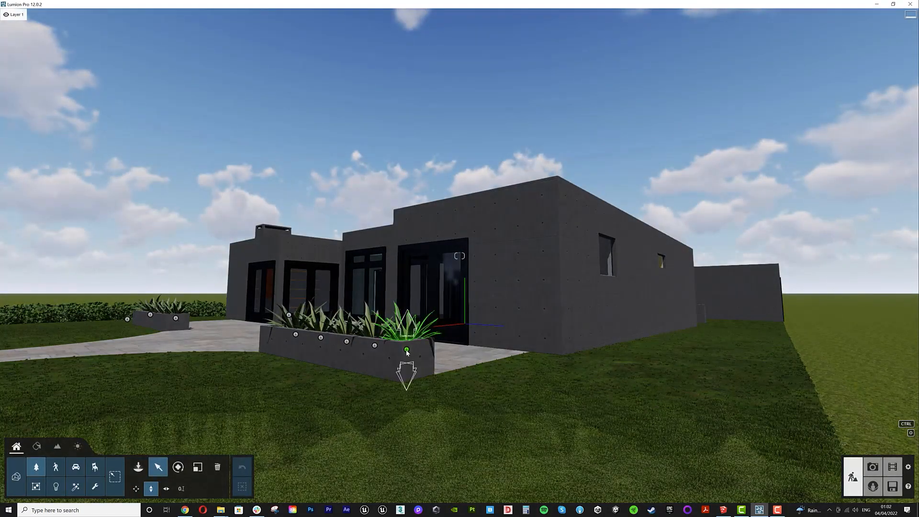
pyautogui.moveTo(407, 350); pyautogui.dragTo(350, 341)
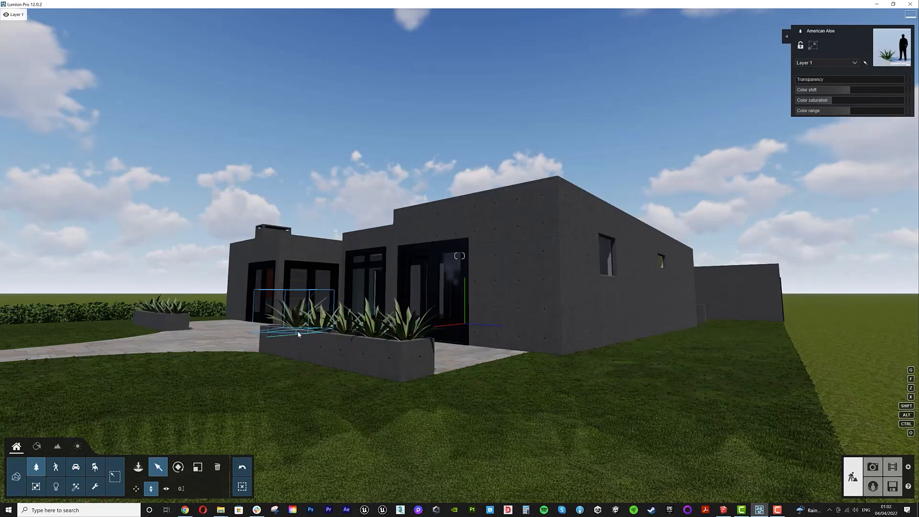
# - Switch the Real Skies effect to a Clear sky and lower its heading
pyautogui.click(871, 469)
pyautogui.click(34, 107)
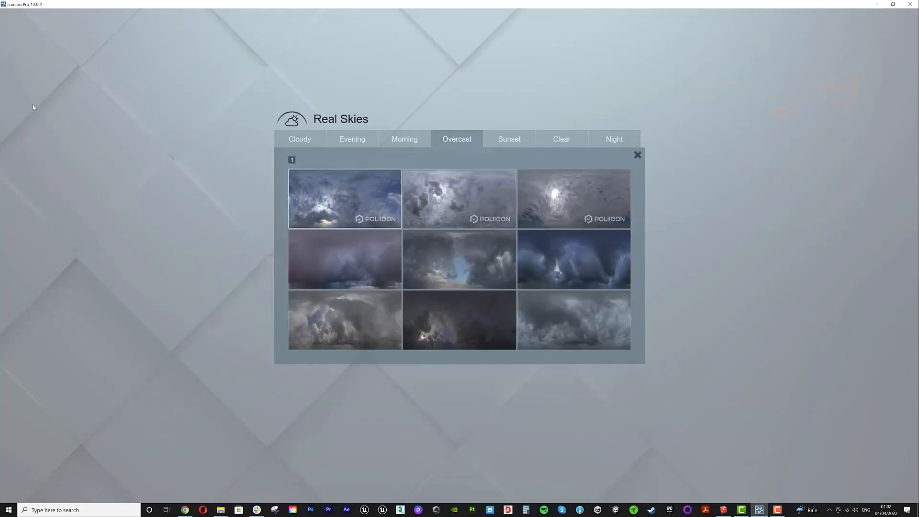
pyautogui.click(550, 148)
pyautogui.click(442, 211)
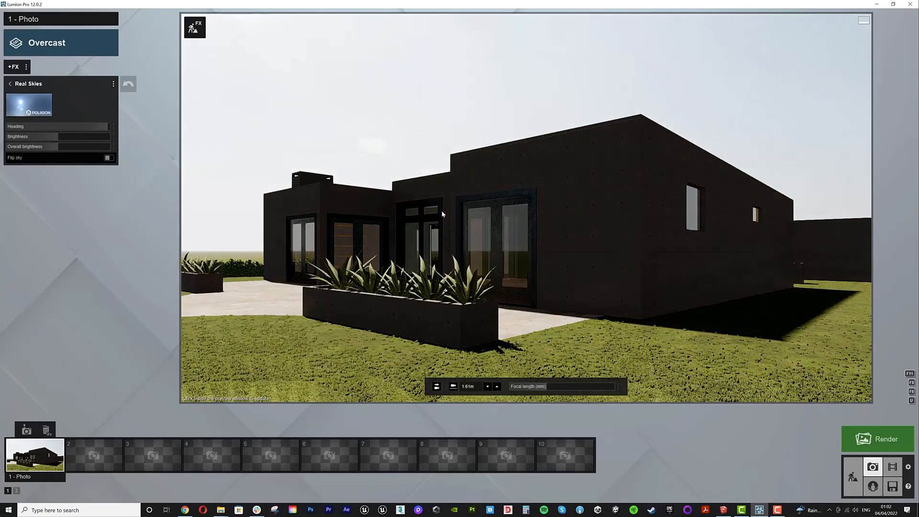
pyautogui.moveTo(102, 130); pyautogui.dragTo(76, 130)
# - Render the photo at Desktop 1920x1080 resolution
pyautogui.click(877, 439)
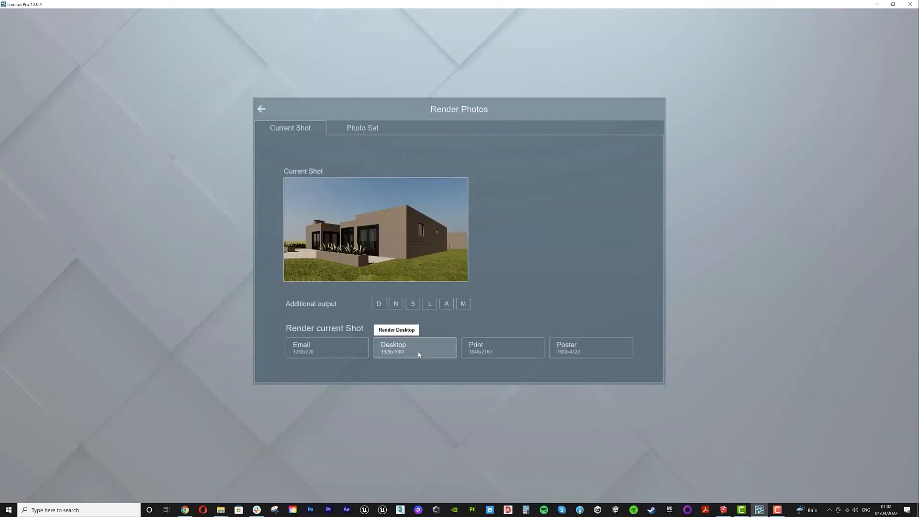
pyautogui.click(420, 353)
pyautogui.press('Return')
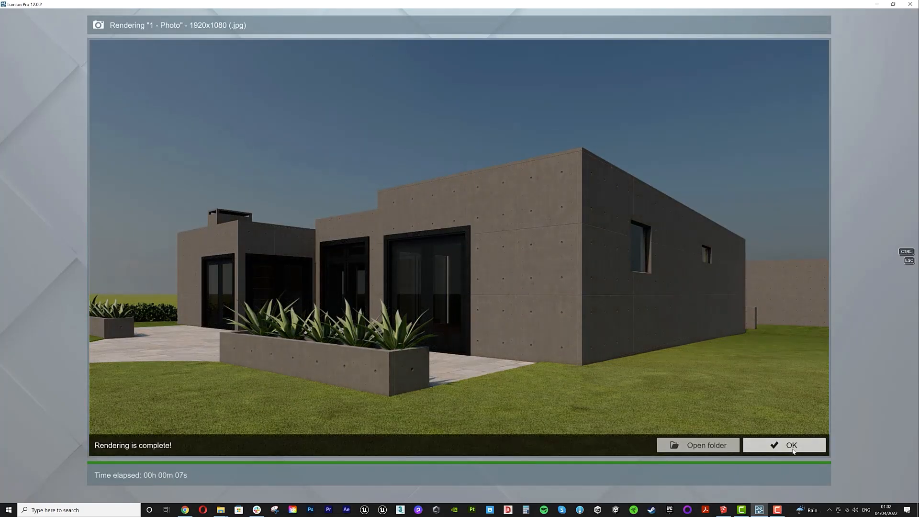
pyautogui.click(793, 447)
# - Apply the Realistic photo style to the shot
pyautogui.click(24, 85)
pyautogui.click(43, 45)
pyautogui.click(438, 201)
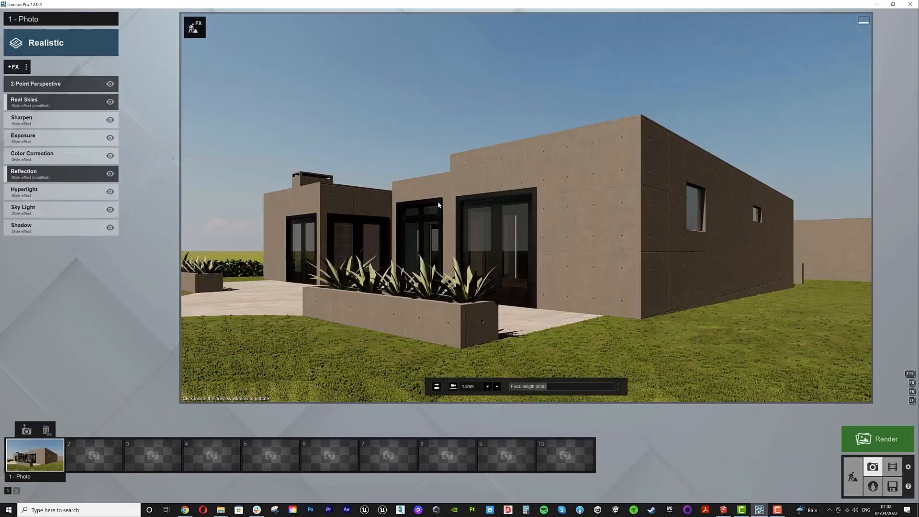
# - Replace the real sky with a Morning sky and set its heading to about -32°
pyautogui.click(48, 98)
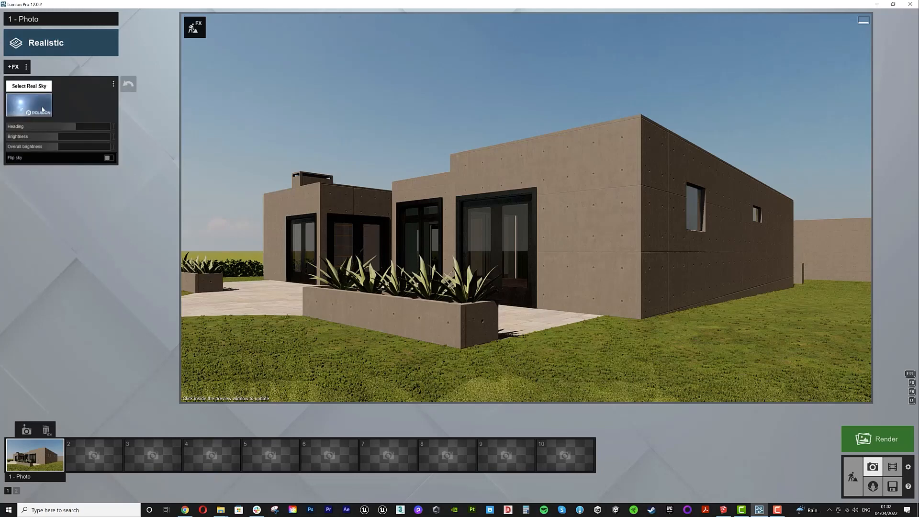
pyautogui.click(42, 109)
pyautogui.click(498, 143)
pyautogui.click(457, 141)
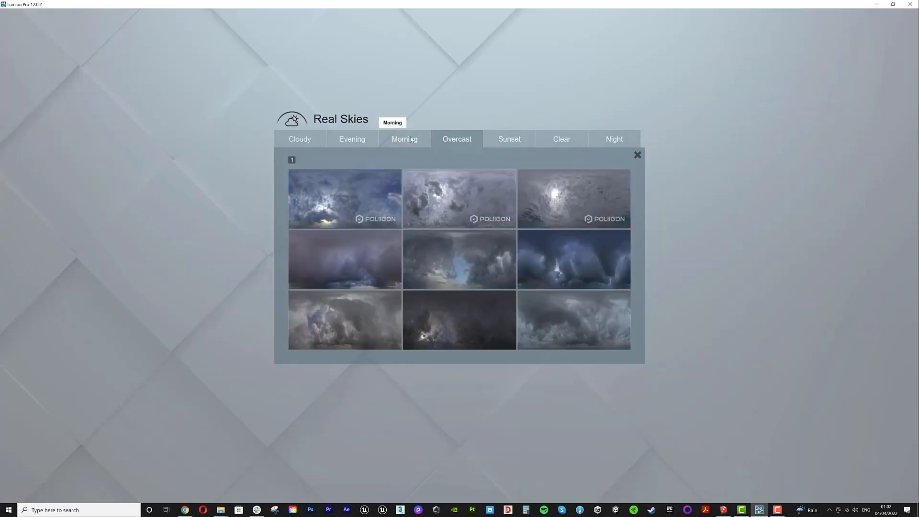
pyautogui.click(389, 142)
pyautogui.click(558, 194)
pyautogui.moveTo(75, 127); pyautogui.dragTo(49, 128)
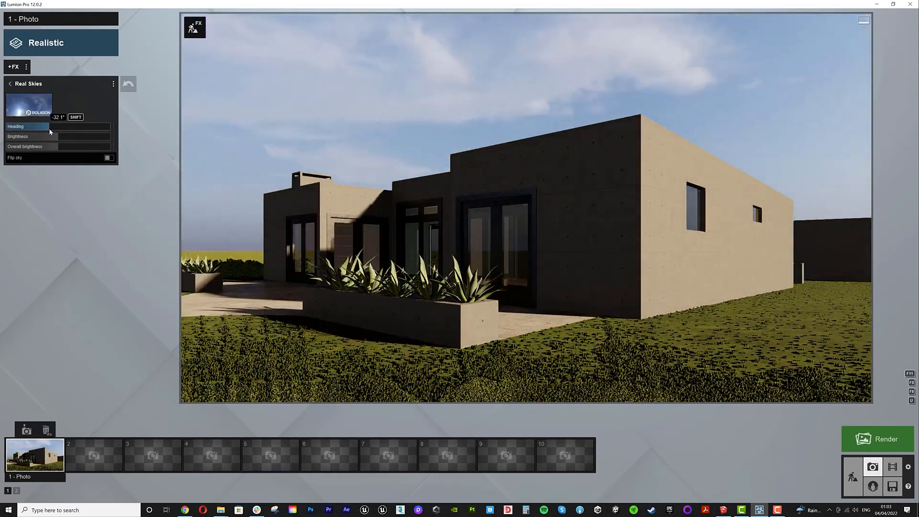
# - Render the photo again at Desktop 1920x1080 resolution
pyautogui.click(860, 441)
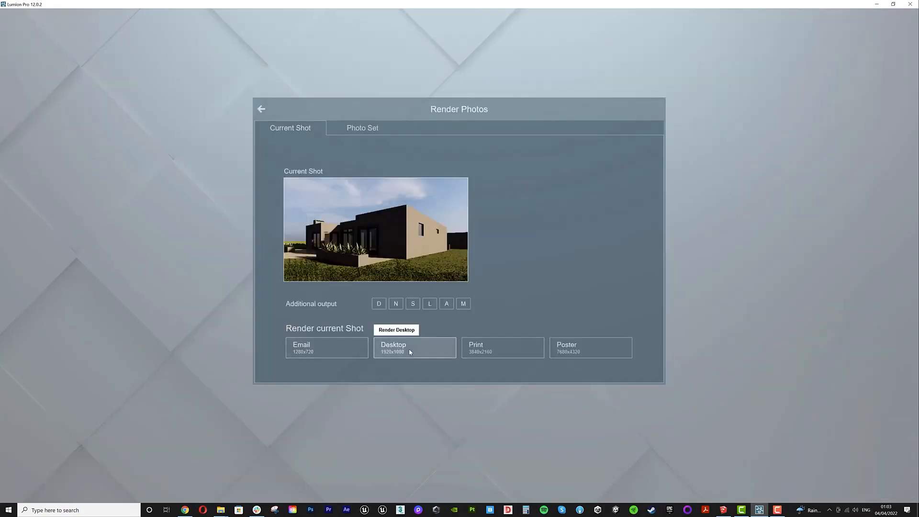
pyautogui.click(408, 351)
pyautogui.press('Return')
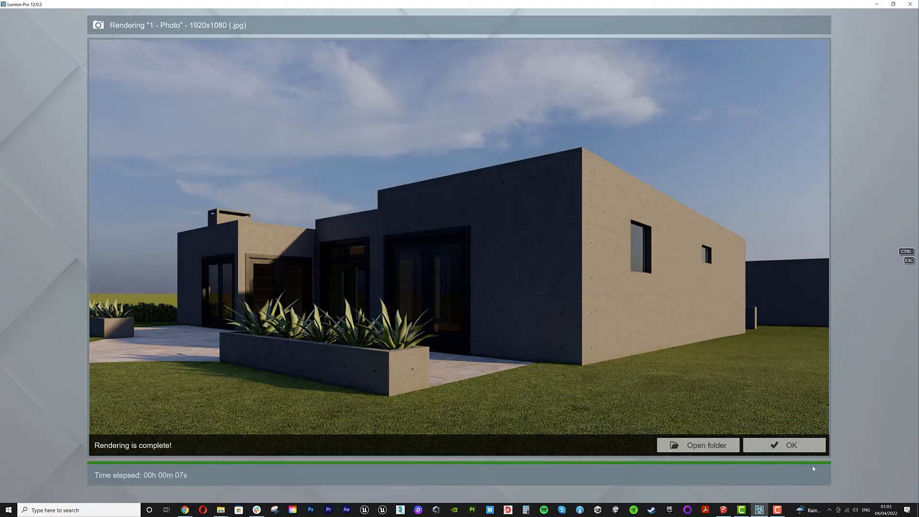
pyautogui.click(784, 445)
# - Set the sky heading to about 71.5° and render the photo at Desktop resolution
pyautogui.moveTo(53, 126); pyautogui.dragTo(78, 126)
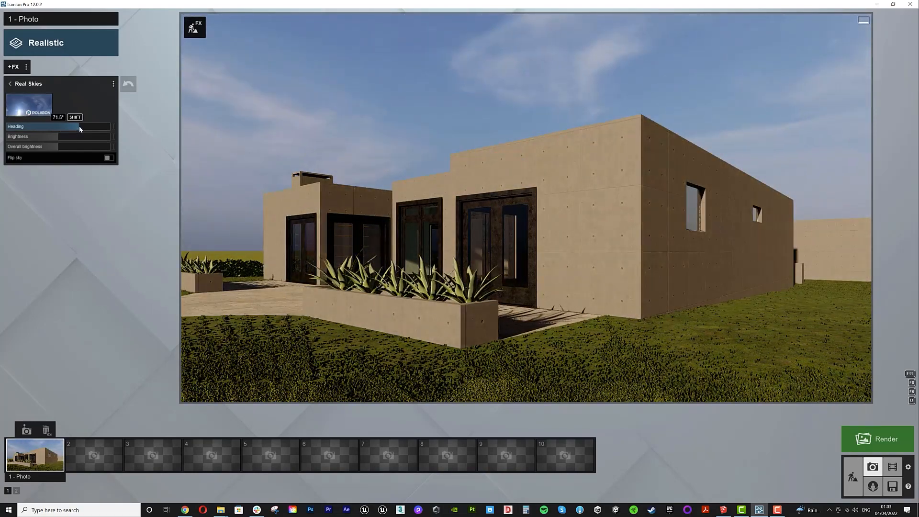
pyautogui.click(879, 439)
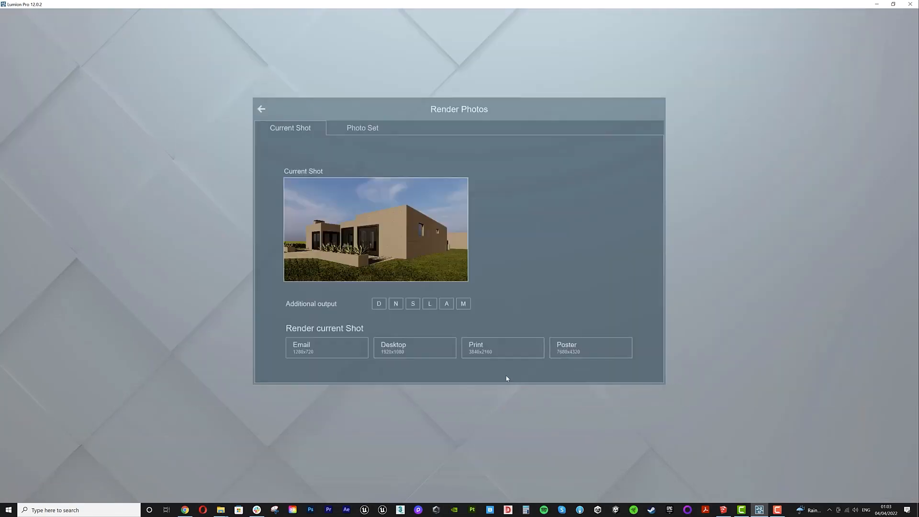
pyautogui.click(450, 357)
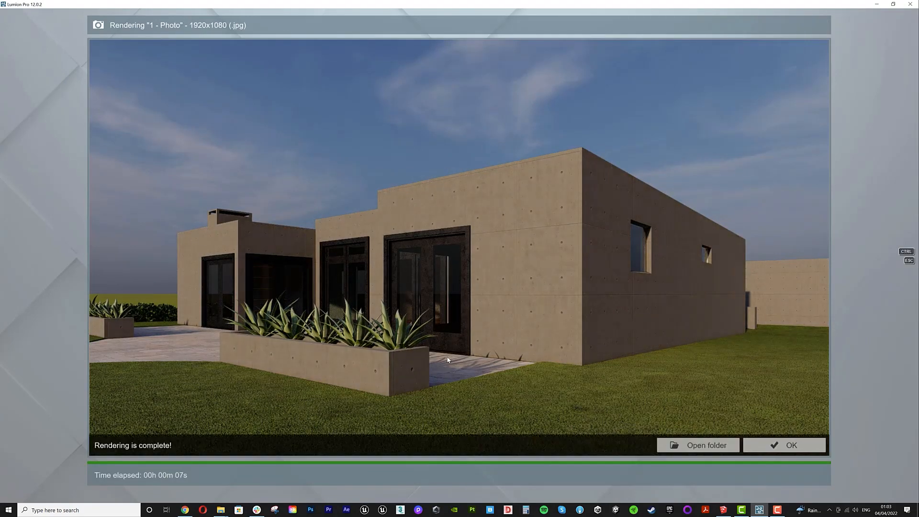
pyautogui.click(762, 451)
# - Place a Boxwood 005 fine-detail tree on the lawn beside the house's right corner
pyautogui.click(853, 474)
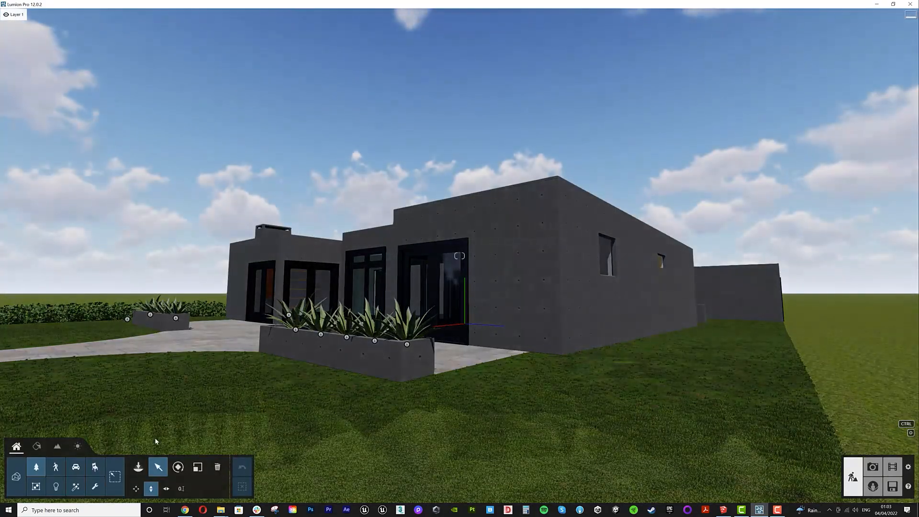
pyautogui.click(139, 468)
pyautogui.click(92, 62)
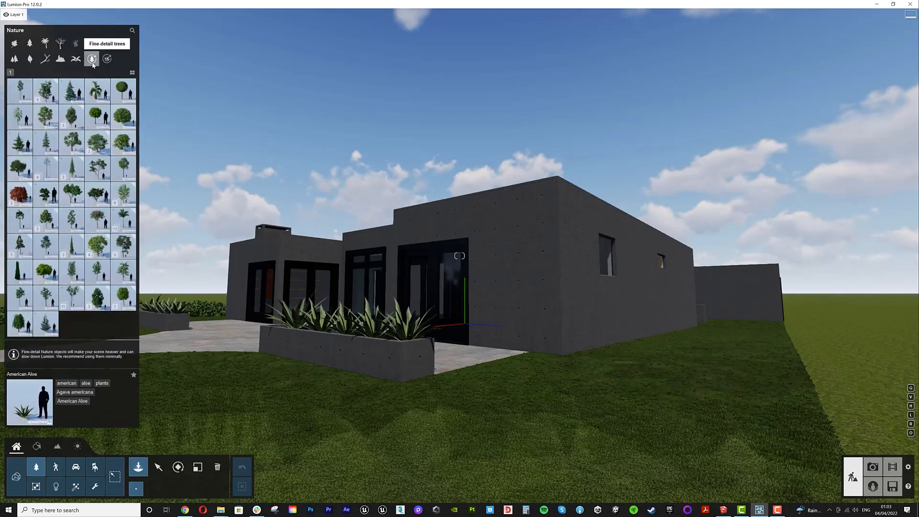
pyautogui.click(99, 86)
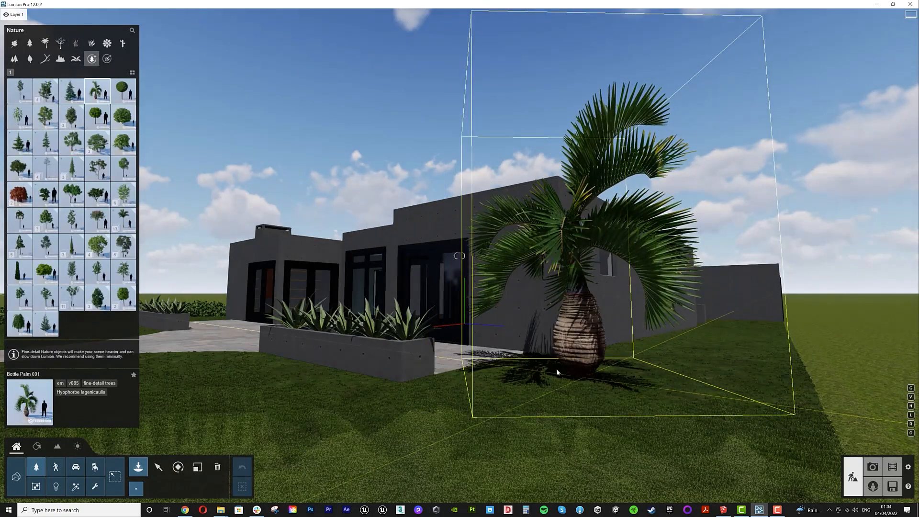
pyautogui.click(71, 246)
pyautogui.click(46, 91)
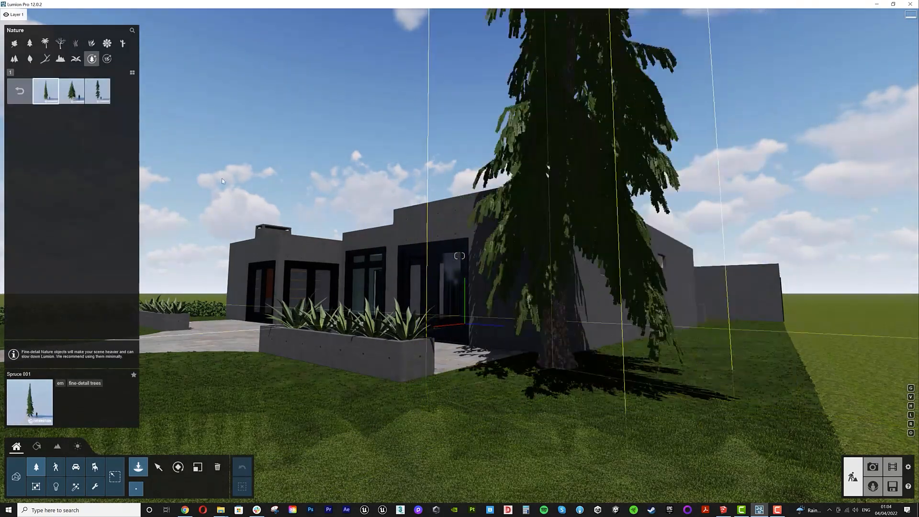
pyautogui.click(20, 91)
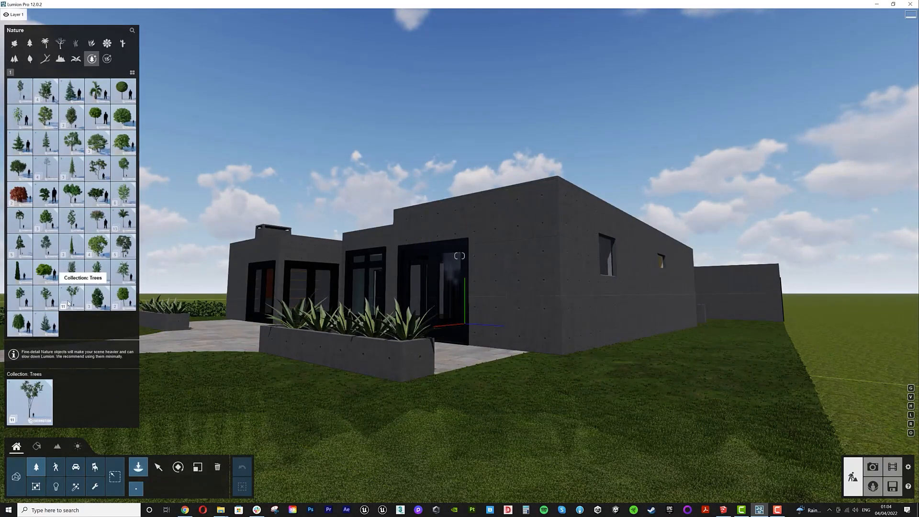
pyautogui.click(124, 93)
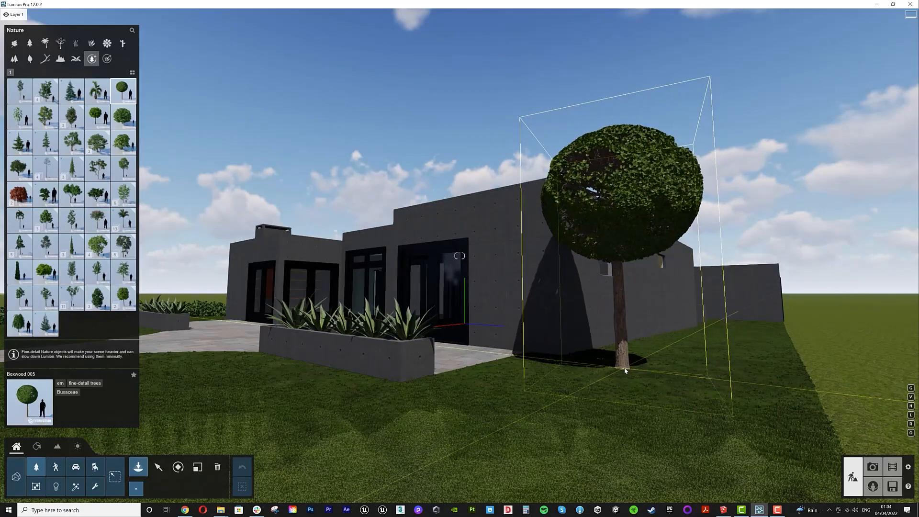
pyautogui.click(626, 367)
# - Scale down the boxwood tree and check it in photo mode
pyautogui.click(873, 467)
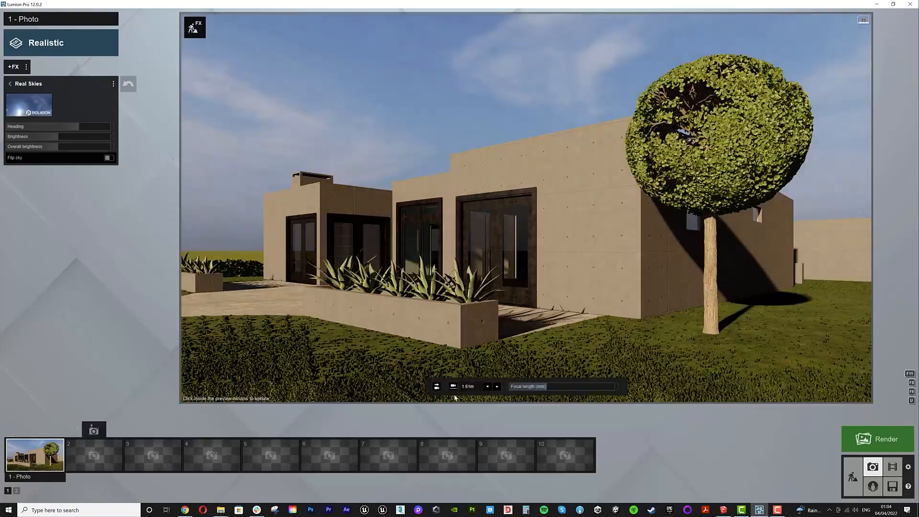
pyautogui.click(877, 440)
pyautogui.click(197, 467)
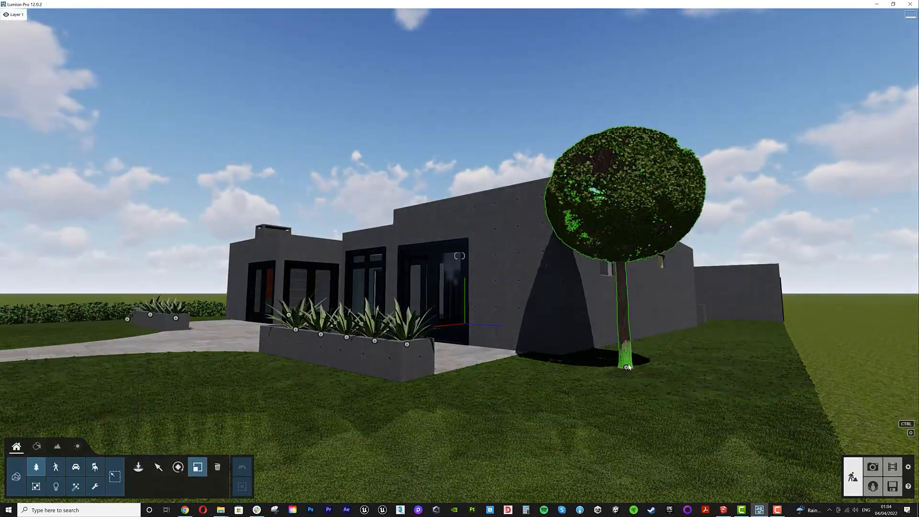
pyautogui.click(623, 369)
pyautogui.click(872, 470)
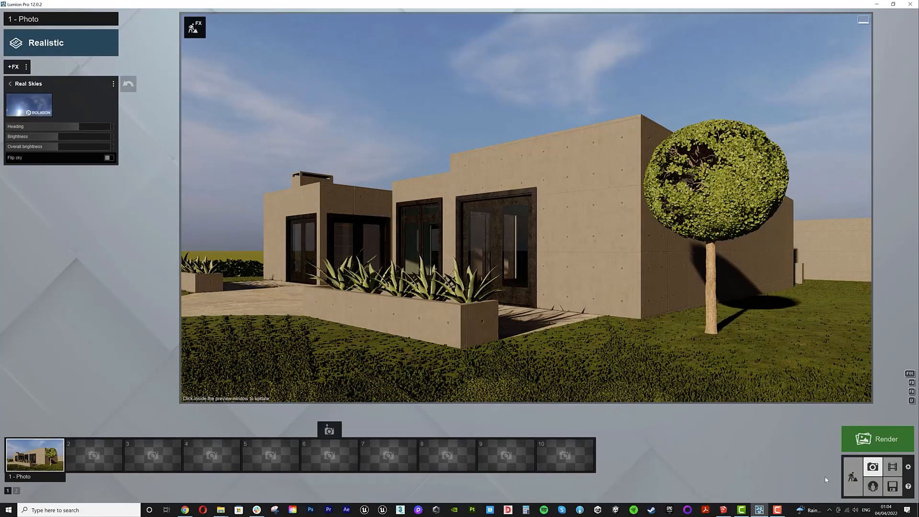
# - Place a Golden Barrel Cactus 001 at the house corner and delete the boxwood tree
pyautogui.click(853, 477)
pyautogui.click(36, 467)
pyautogui.click(107, 58)
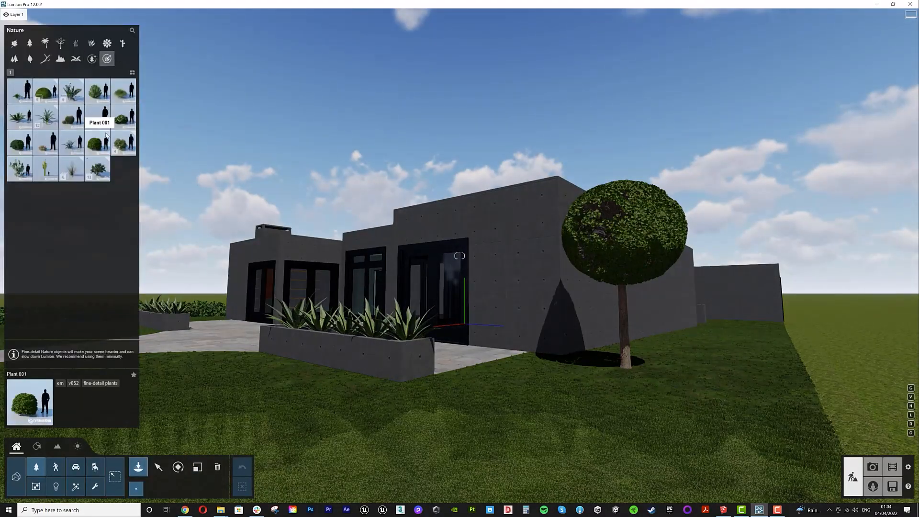
pyautogui.click(72, 116)
pyautogui.click(615, 376)
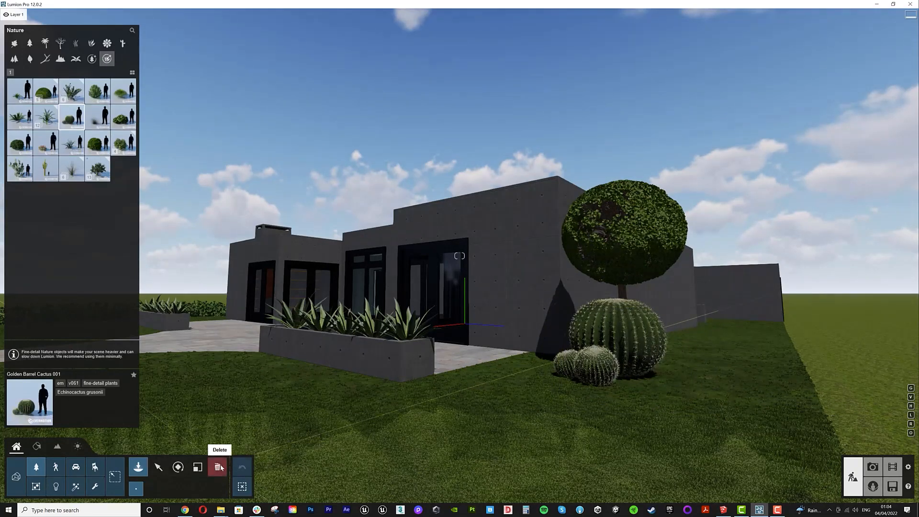
pyautogui.click(219, 467)
pyautogui.click(625, 364)
# - Copy the barrel cactus, move the copy in front of the planter and rotate it
pyautogui.click(197, 467)
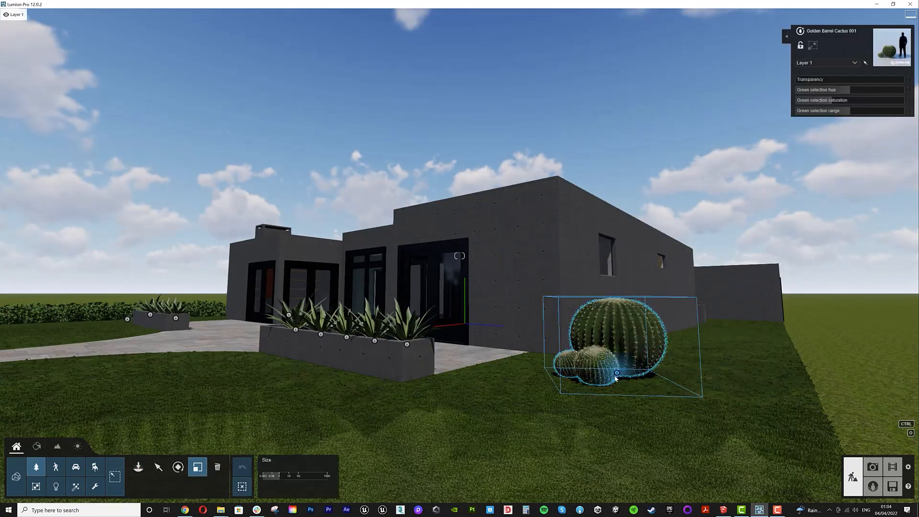
pyautogui.keyDown('alt'); pyautogui.moveTo(617, 377); pyautogui.dragTo(526, 327); pyautogui.keyUp('alt')
pyautogui.moveTo(617, 329); pyautogui.dragTo(388, 390)
pyautogui.click(178, 467)
pyautogui.moveTo(451, 395); pyautogui.dragTo(421, 406)
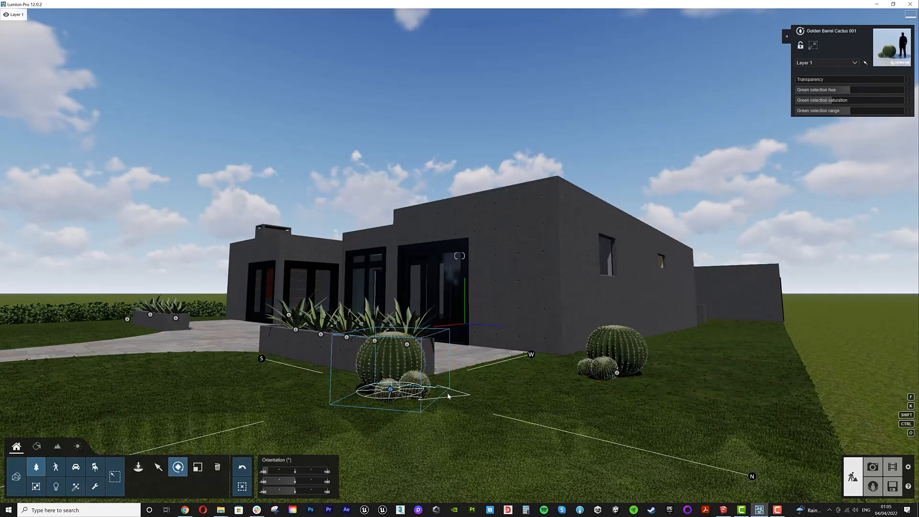
pyautogui.click(198, 467)
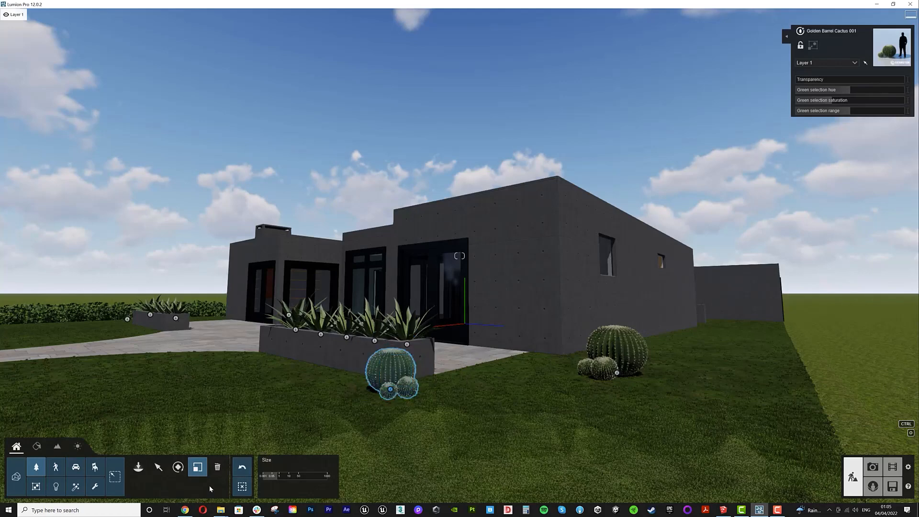
pyautogui.click(158, 467)
# - Preview the shot, then apply the Checkerboard Grass 03 material to the lawn
pyautogui.click(873, 467)
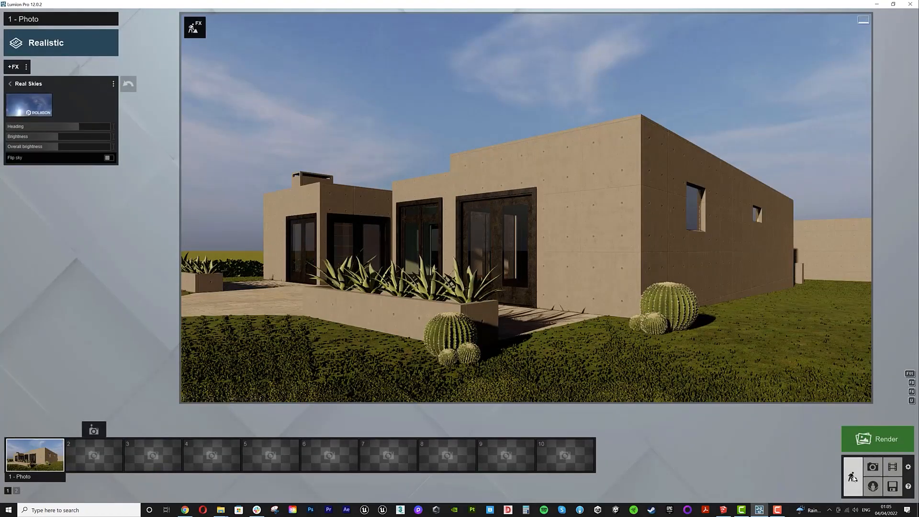
pyautogui.click(853, 477)
pyautogui.click(37, 446)
pyautogui.click(551, 438)
pyautogui.click(29, 50)
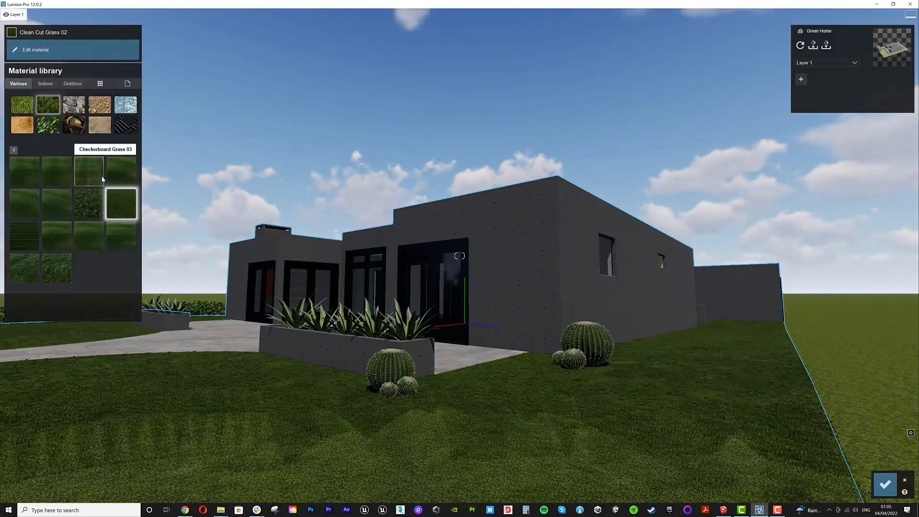
pyautogui.click(94, 174)
pyautogui.click(885, 484)
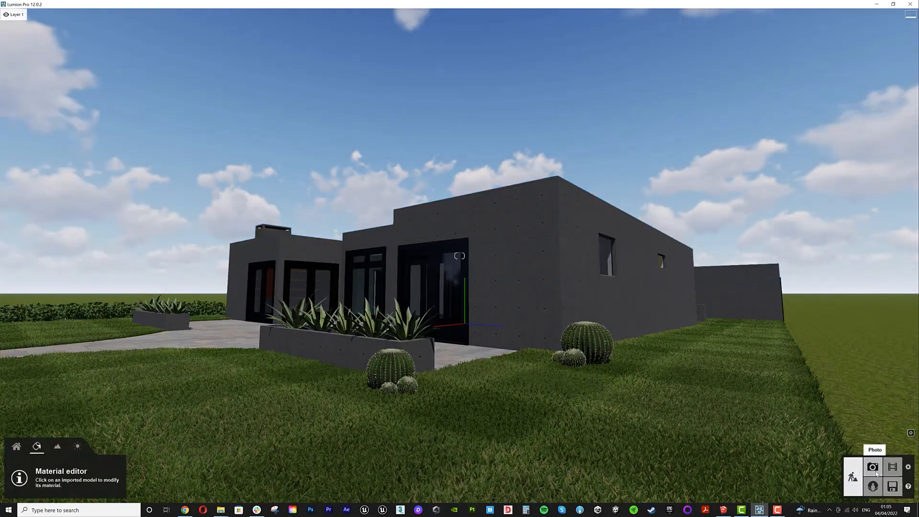
# - Render the photo at Desktop 1920x1080 resolution
pyautogui.click(874, 468)
pyautogui.click(884, 437)
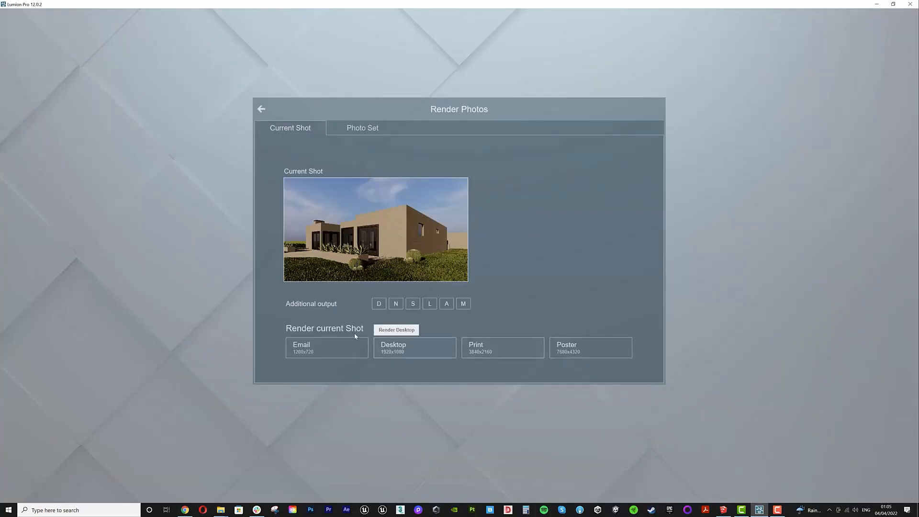
pyautogui.click(434, 345)
pyautogui.press('Return')
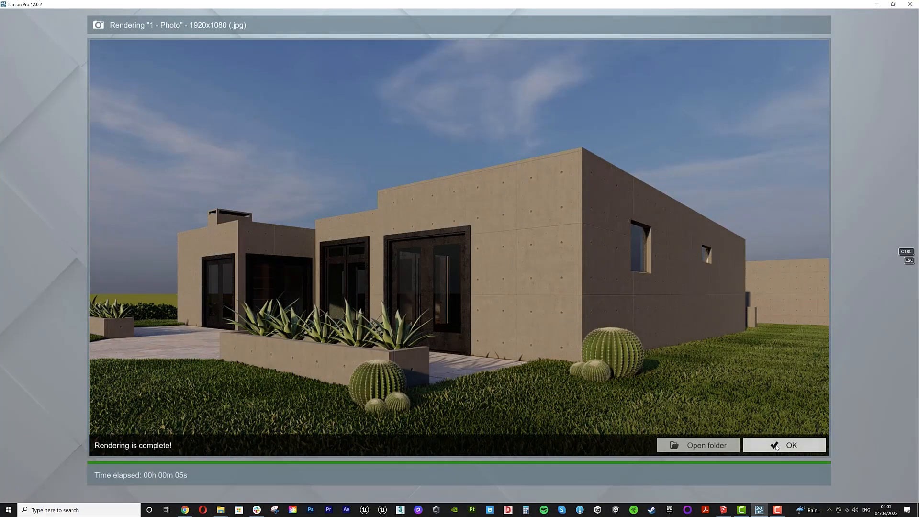
pyautogui.click(786, 445)
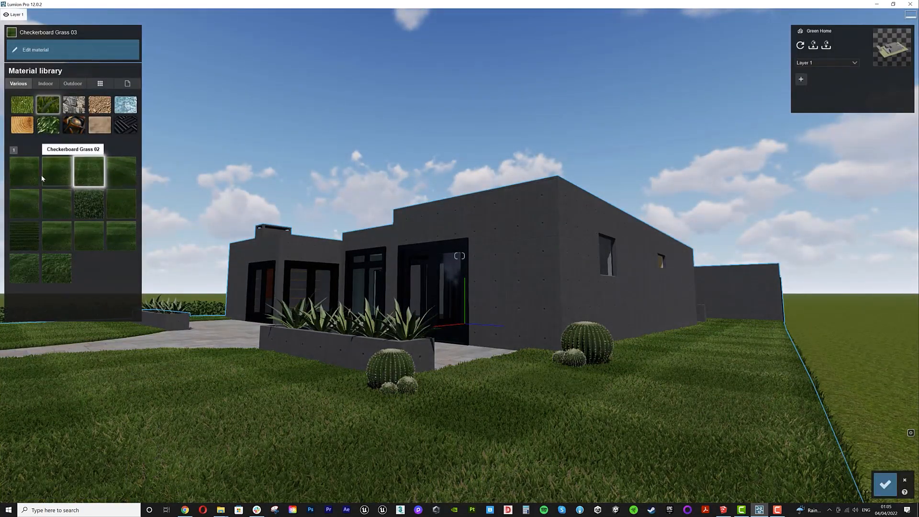
# - Change the lawn to a different grass material and render the photo again at Desktop resolution
pyautogui.click(89, 205)
pyautogui.click(886, 485)
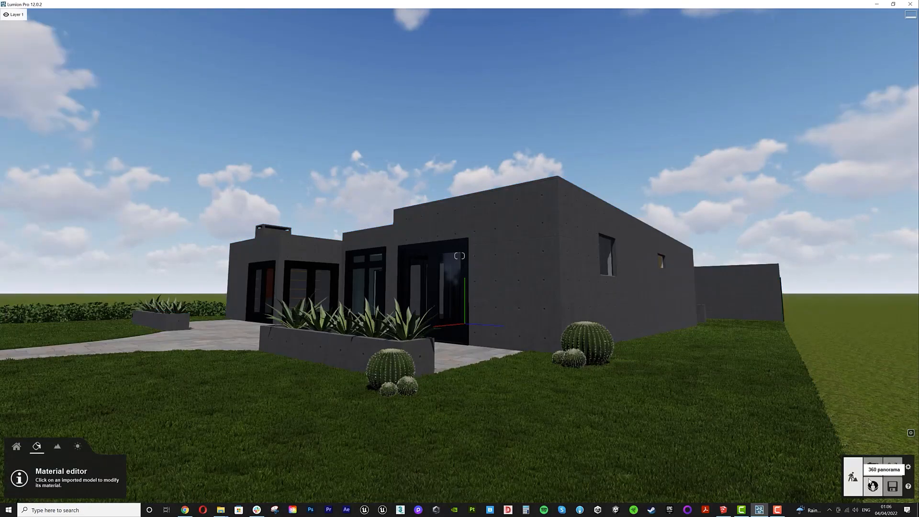
pyautogui.click(872, 464)
pyautogui.click(880, 438)
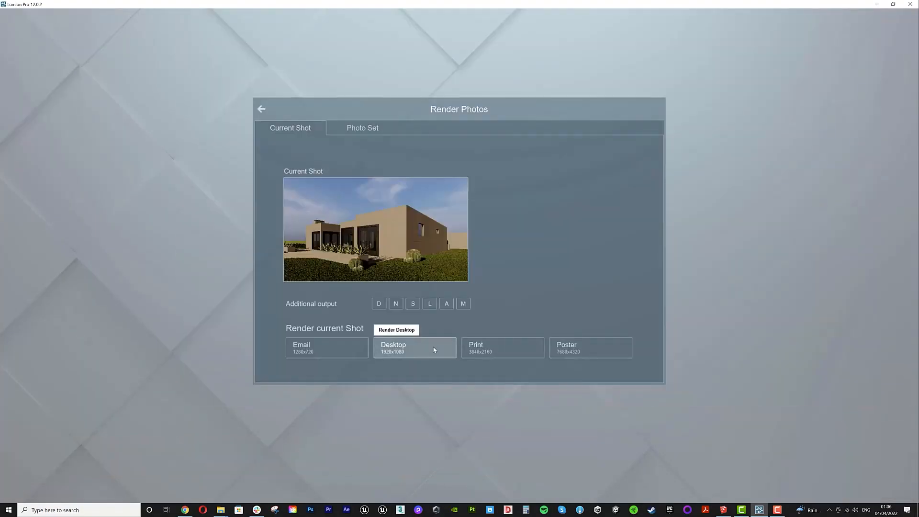
pyautogui.click(435, 350)
pyautogui.press('Return')
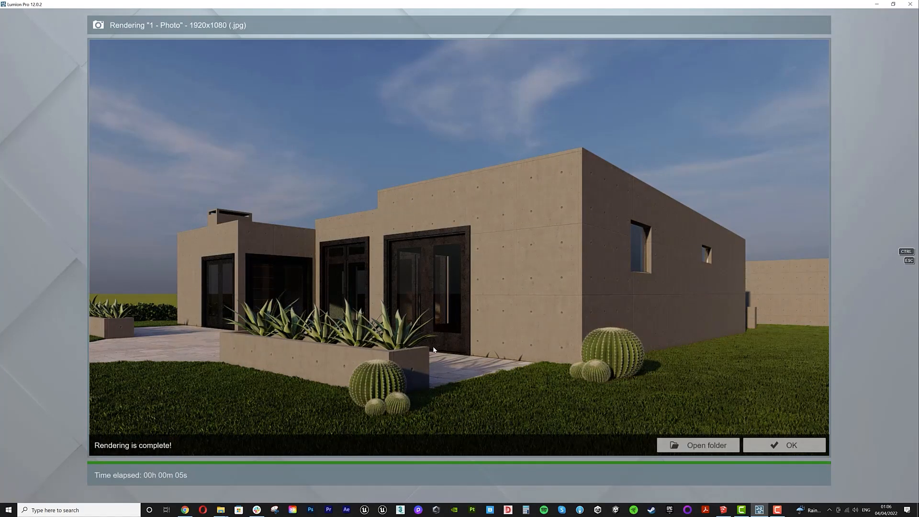
pyautogui.click(779, 445)
# - Place a Saguaro 001 cactus beside the house's far end and add a second copy next to it
pyautogui.click(852, 482)
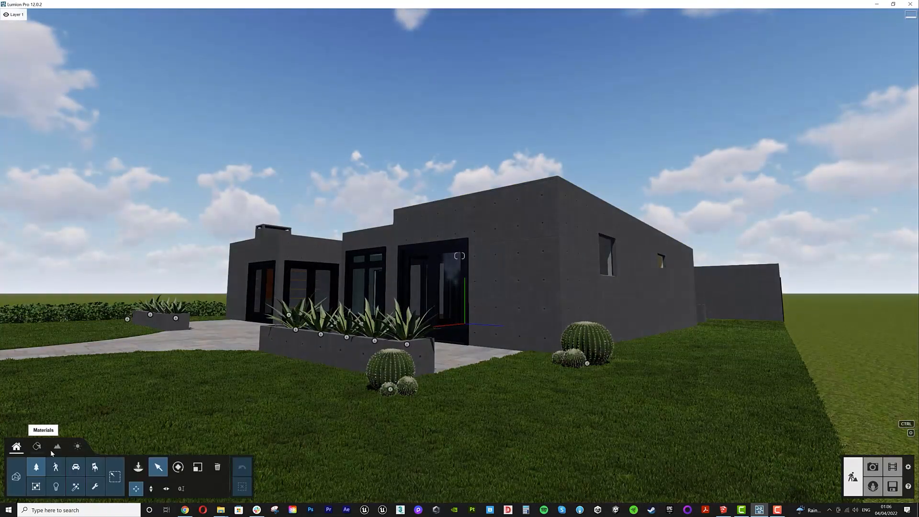
pyautogui.click(139, 468)
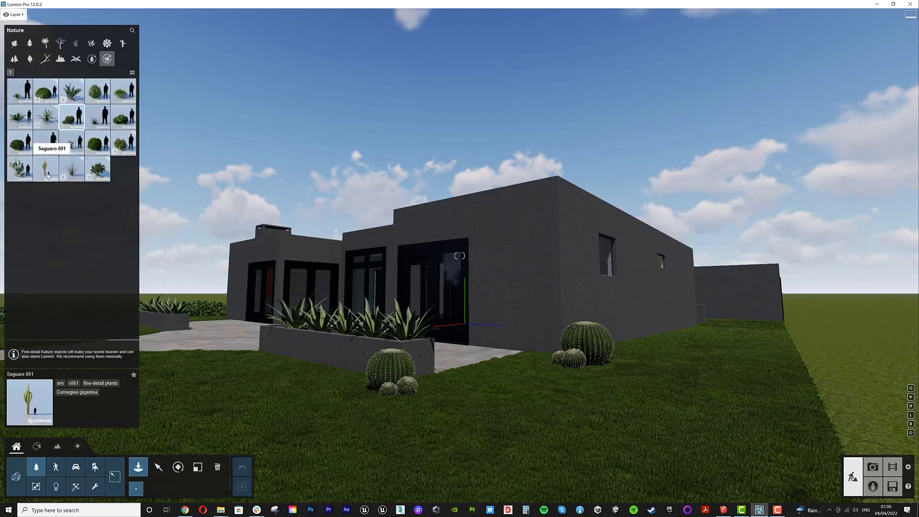
pyautogui.click(47, 176)
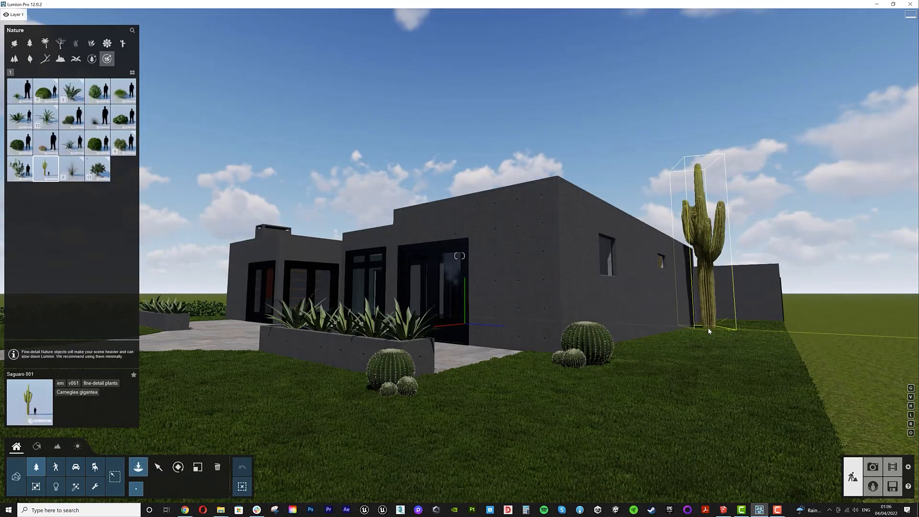
pyautogui.click(709, 329)
pyautogui.click(198, 467)
pyautogui.moveTo(709, 329); pyautogui.dragTo(730, 333)
pyautogui.click(159, 467)
pyautogui.click(178, 466)
pyautogui.click(197, 467)
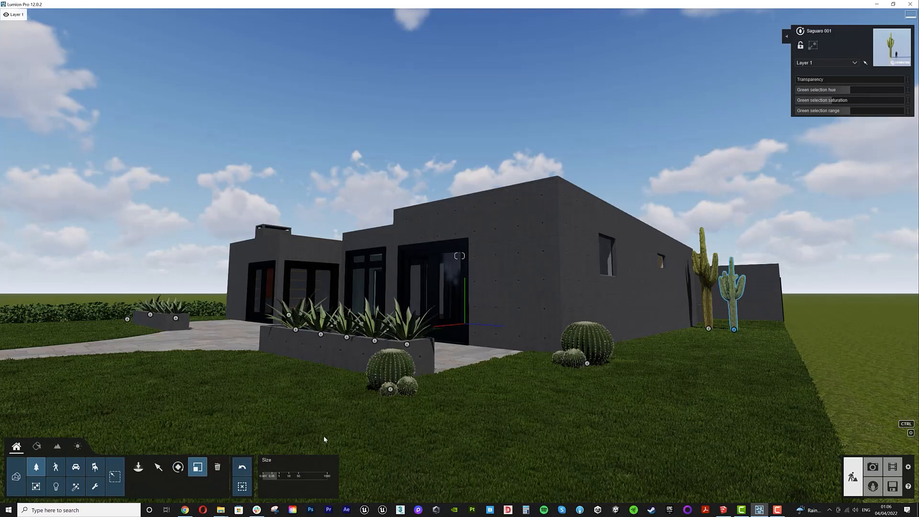
pyautogui.click(158, 468)
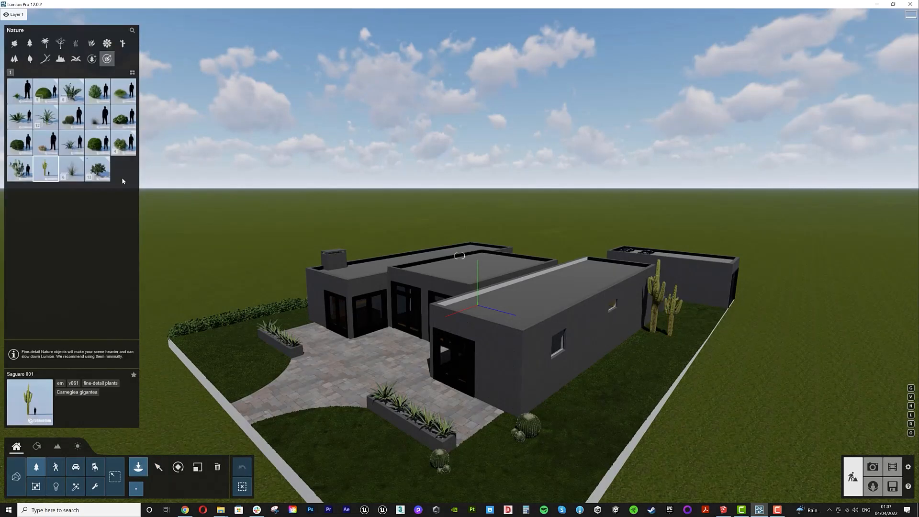
# - Place two Boxwood 001 shrubs on the lawn beside the front paving and preview the shot
pyautogui.click(46, 91)
pyautogui.click(46, 91)
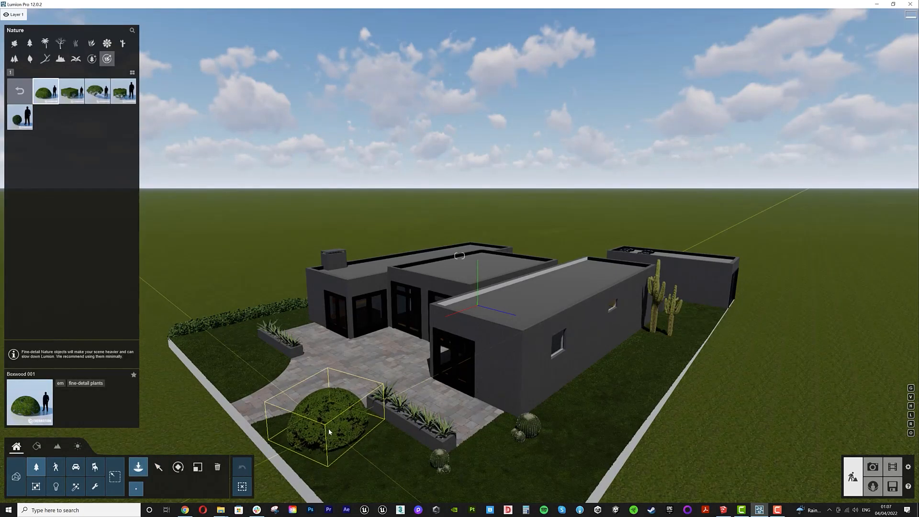
pyautogui.click(320, 426)
pyautogui.click(248, 369)
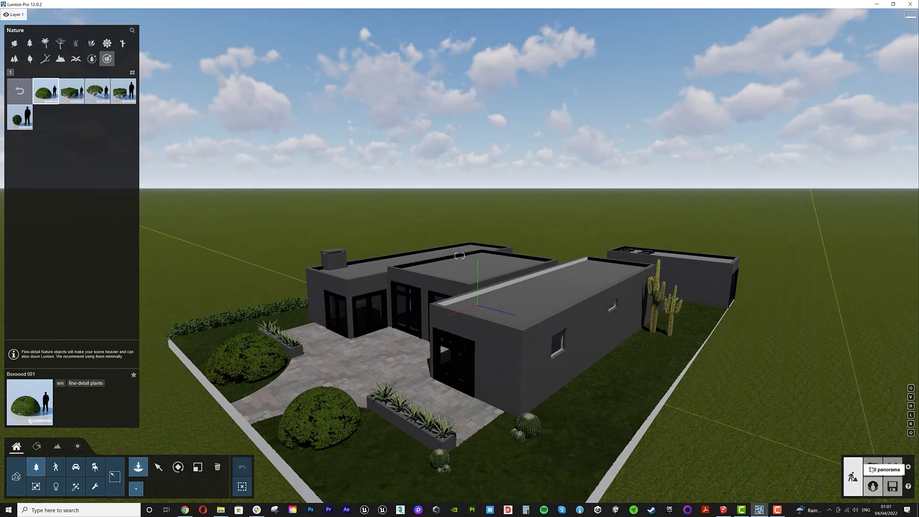
pyautogui.click(873, 467)
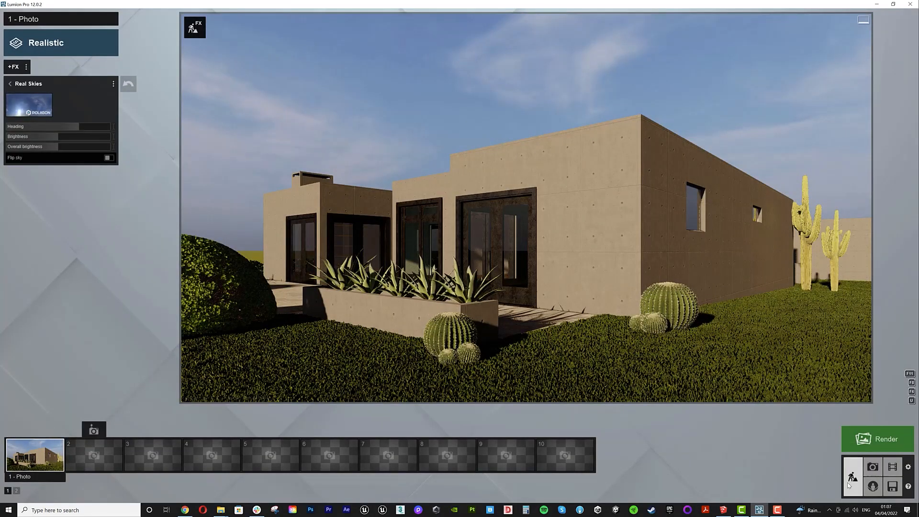
pyautogui.click(849, 485)
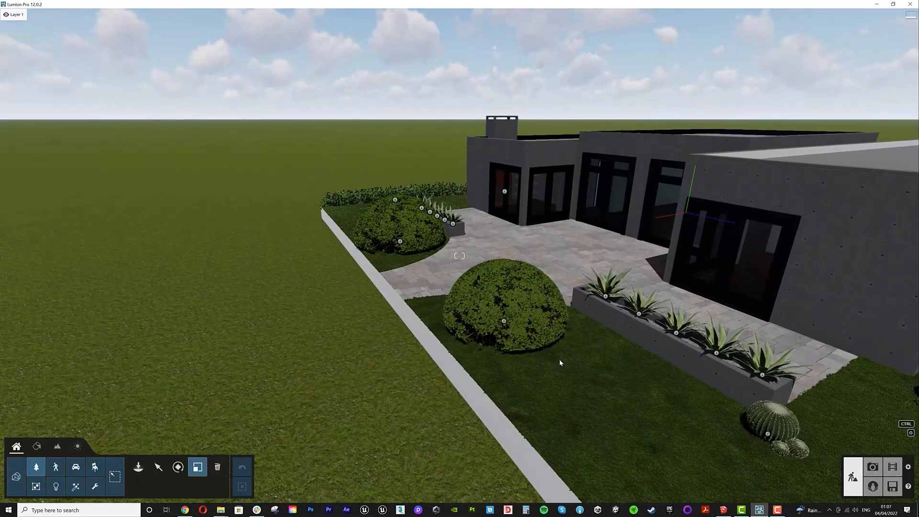
# - Try to delete the rear Boxwood 001 shrub beside the back planter
pyautogui.moveTo(504, 322); pyautogui.dragTo(495, 329)
pyautogui.click(218, 467)
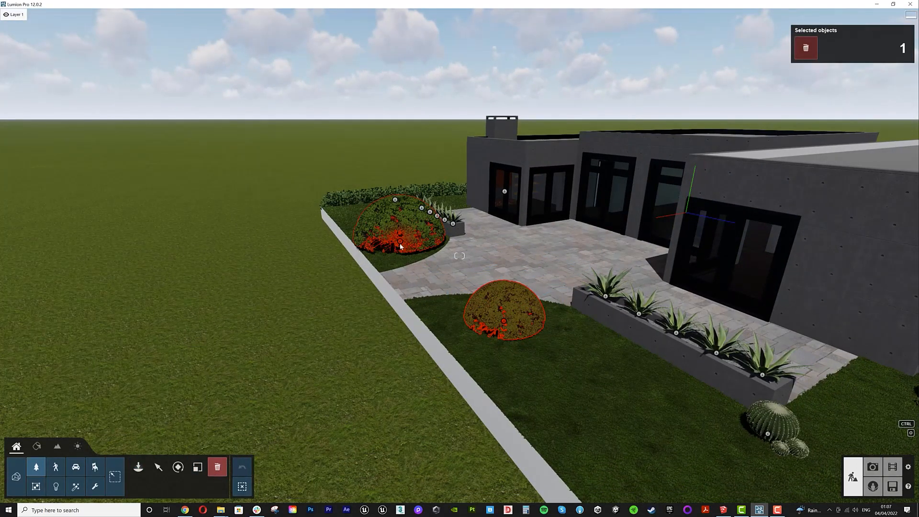
pyautogui.click(401, 247)
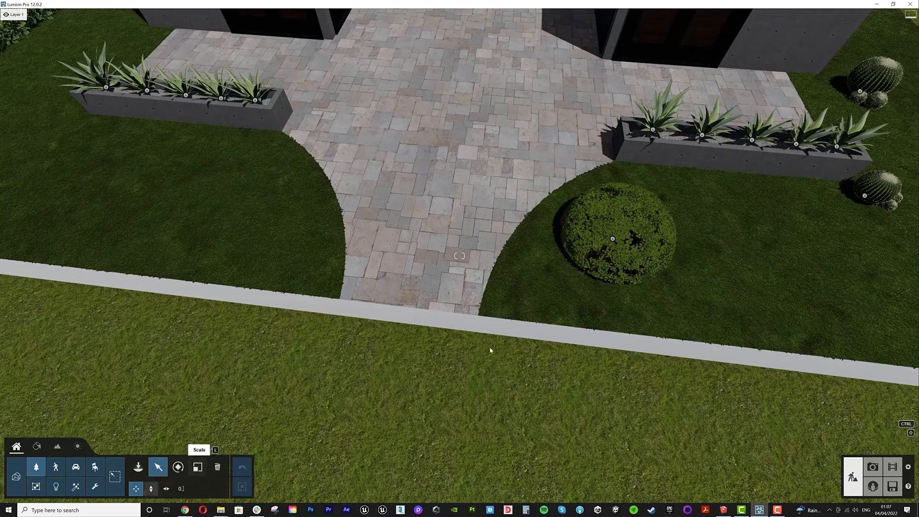
pyautogui.moveTo(613, 239); pyautogui.dragTo(255, 180)
pyautogui.keyDown('alt'); pyautogui.moveTo(255, 179); pyautogui.dragTo(255, 180); pyautogui.keyUp('alt')
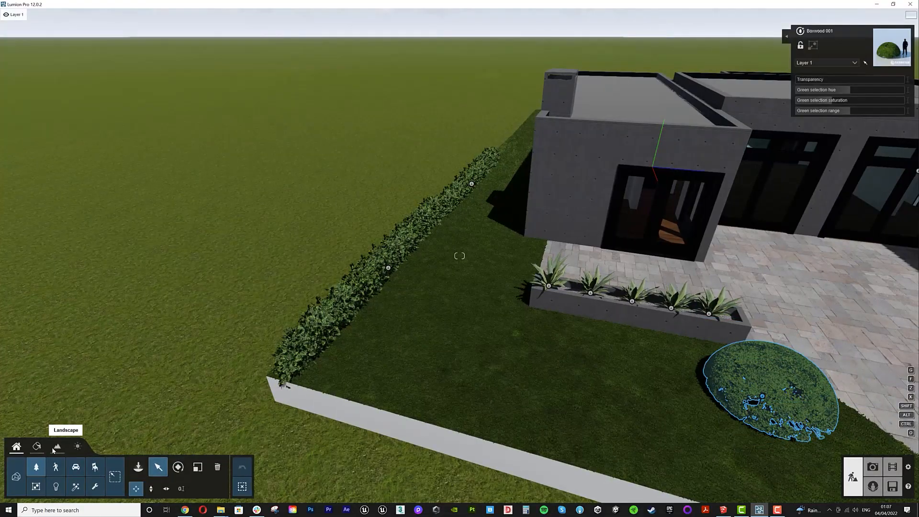
# - Place a TreeCluster2 Pine Square XL-RT pine cluster in the distance behind the house
pyautogui.click(57, 447)
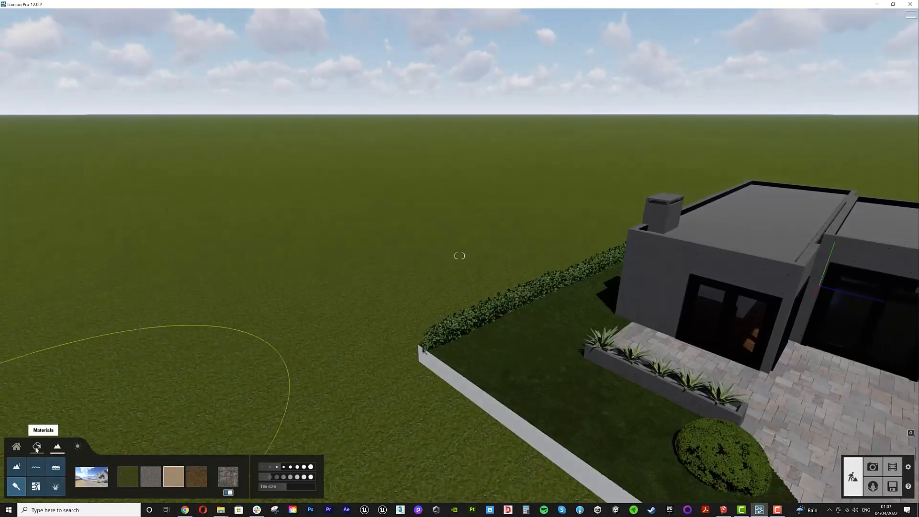
pyautogui.click(17, 447)
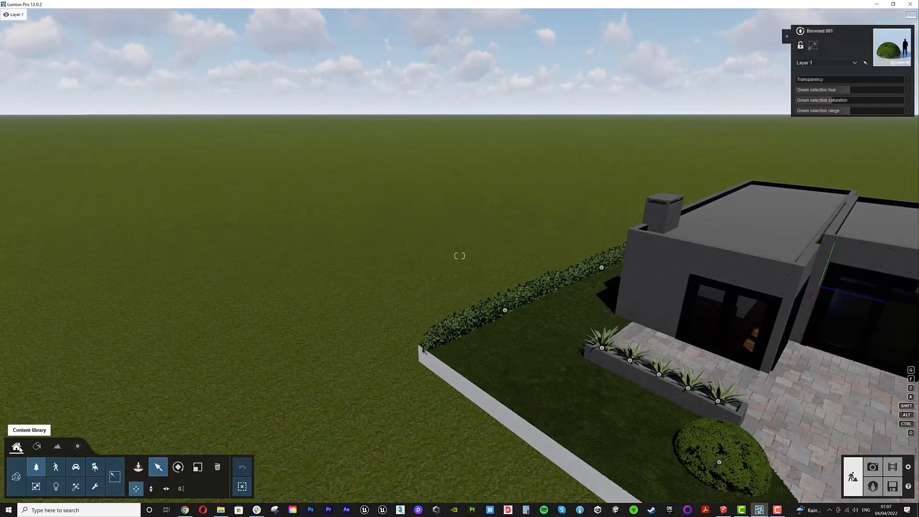
pyautogui.click(137, 467)
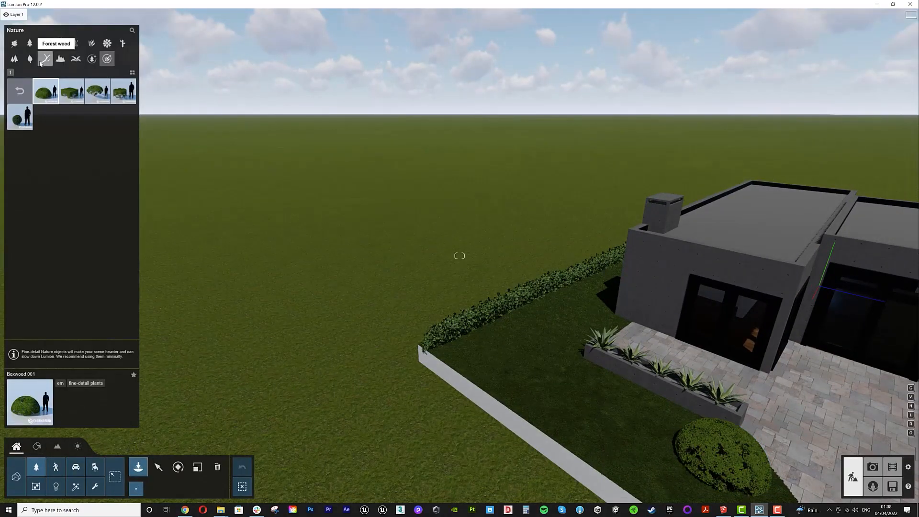
pyautogui.click(14, 59)
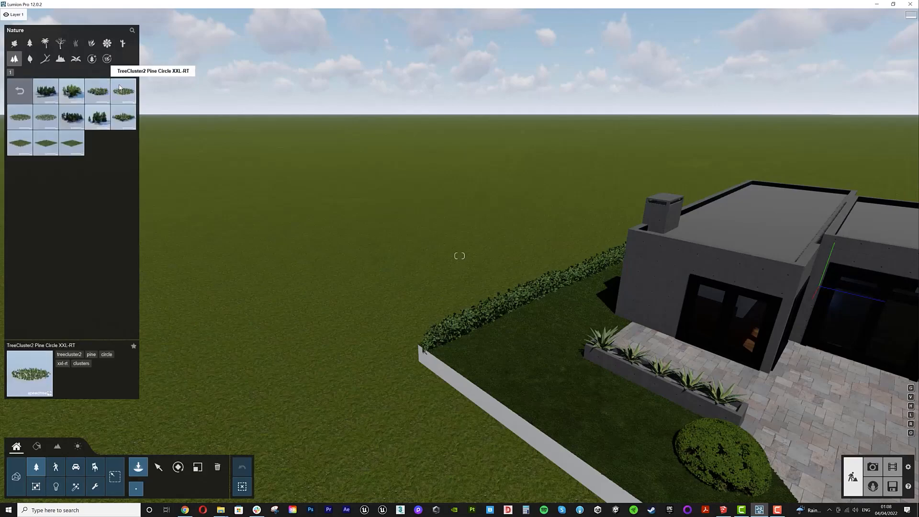
pyautogui.click(71, 96)
pyautogui.click(124, 117)
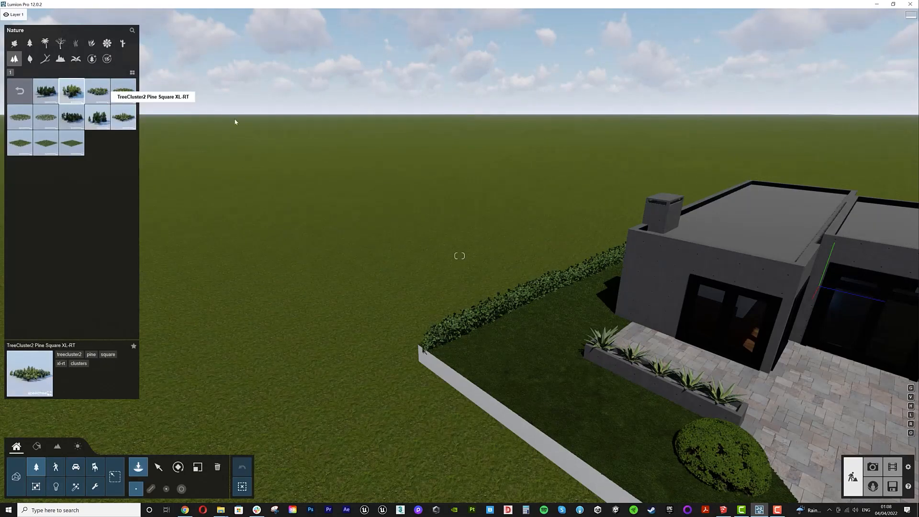
pyautogui.click(316, 126)
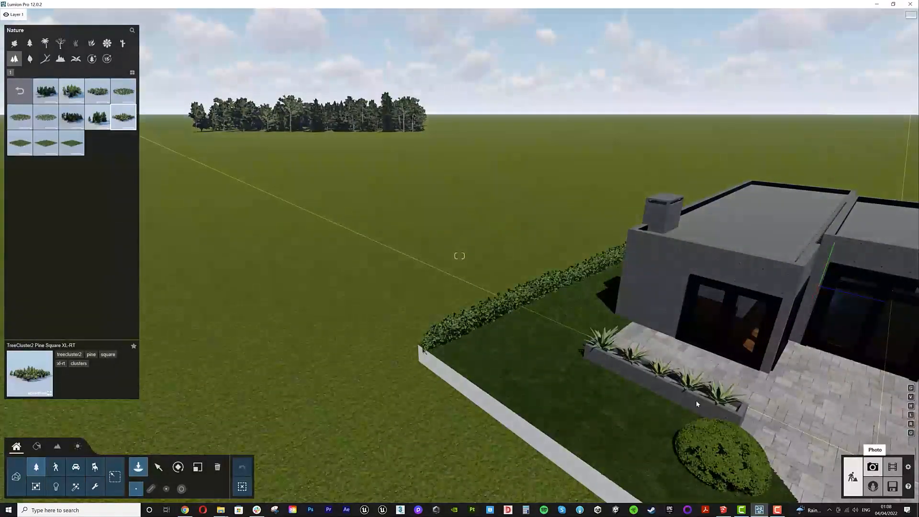
# - Preview the photo view and nudge the distant pine cluster slightly
pyautogui.click(873, 467)
pyautogui.click(41, 463)
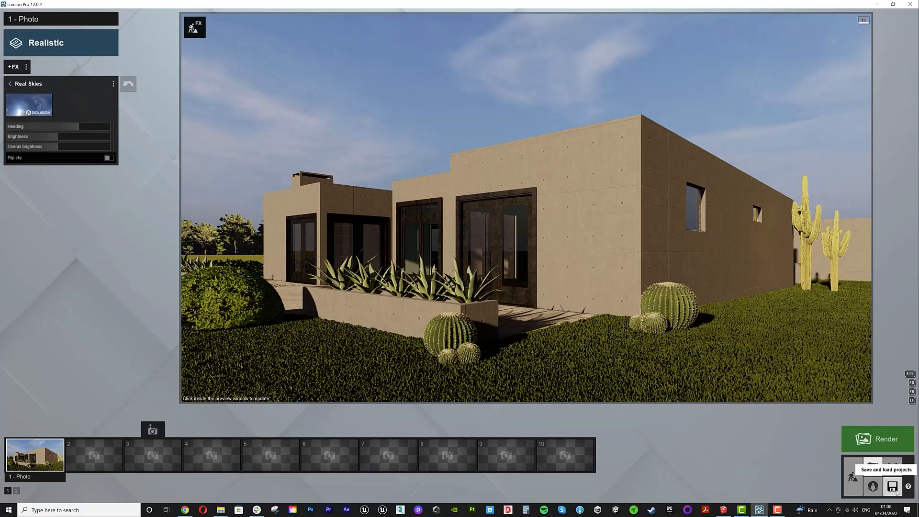
pyautogui.click(854, 479)
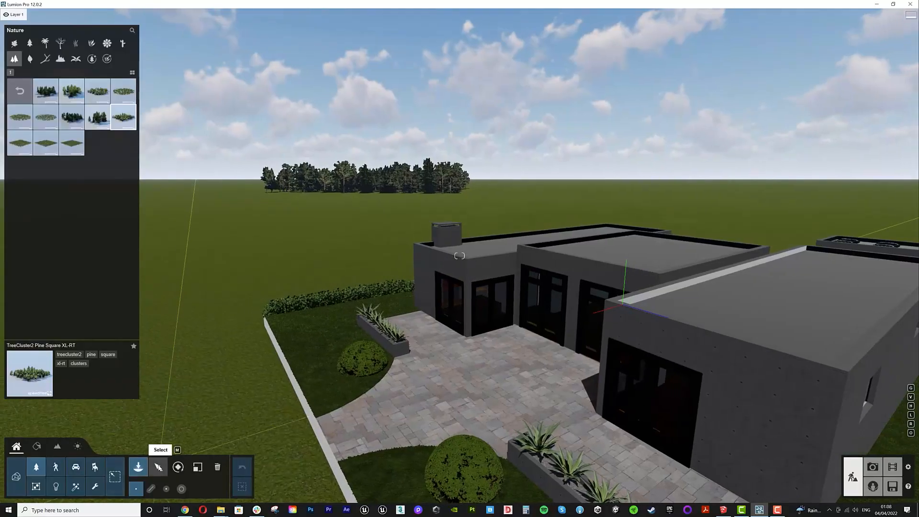
pyautogui.click(158, 467)
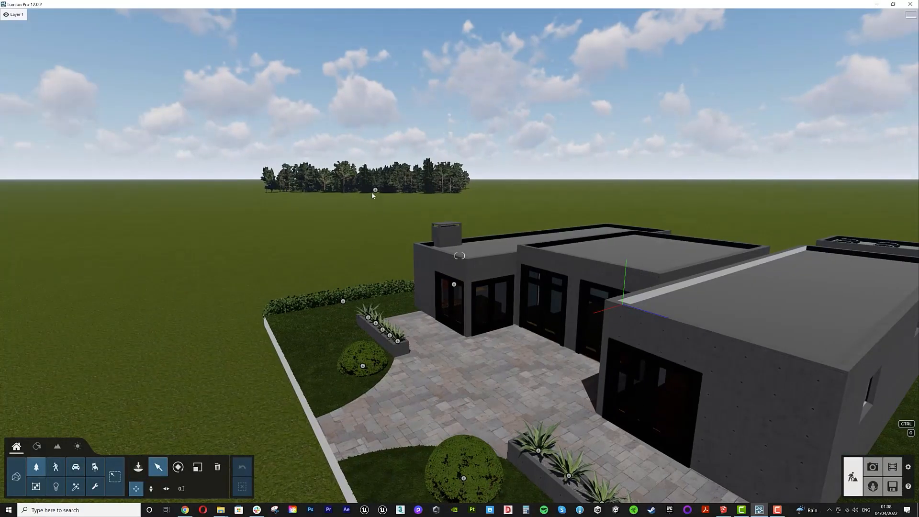
pyautogui.moveTo(372, 193); pyautogui.dragTo(372, 201)
# - Adjust the camera view for photo 1
pyautogui.click(873, 467)
pyautogui.click(40, 459)
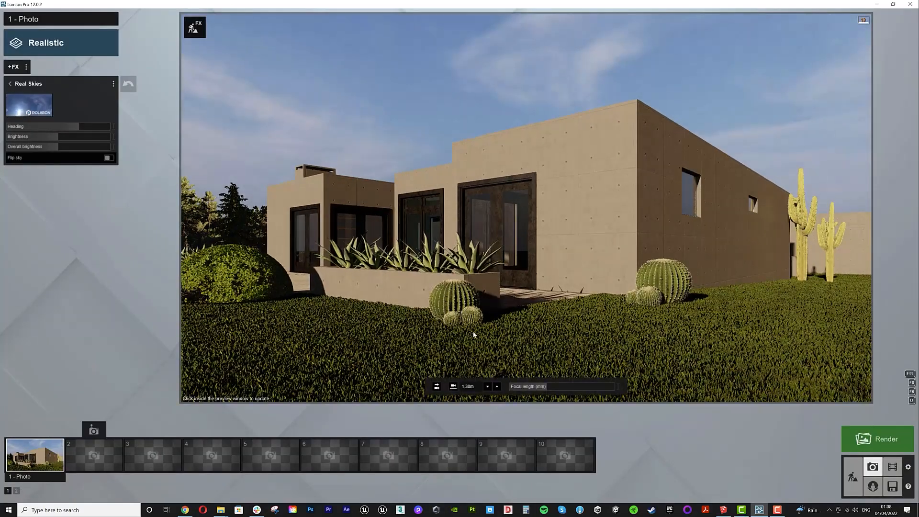
pyautogui.press('e')
pyautogui.moveTo(476, 332); pyautogui.dragTo(478, 321, button='right')
pyautogui.press('F11')
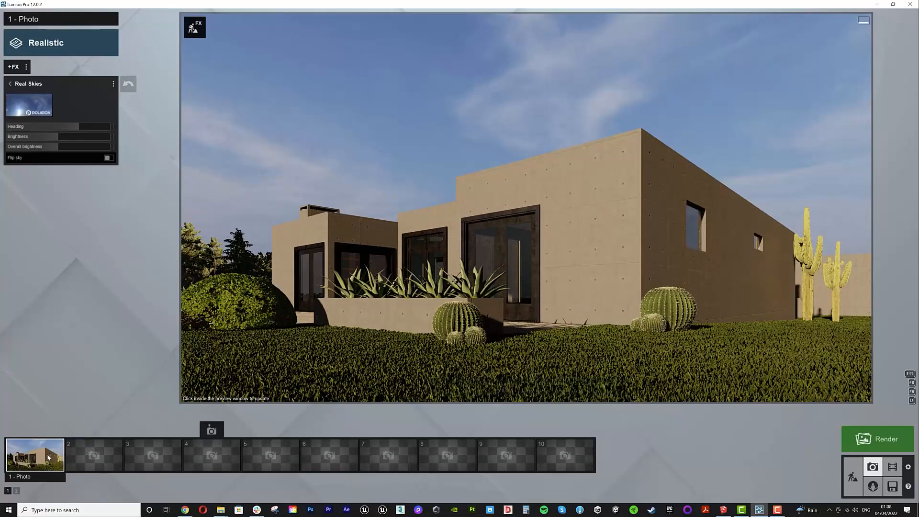
pyautogui.click(27, 431)
# - Render photo 1 at Desktop 1920x1080 resolution, saving it as 11
pyautogui.click(878, 439)
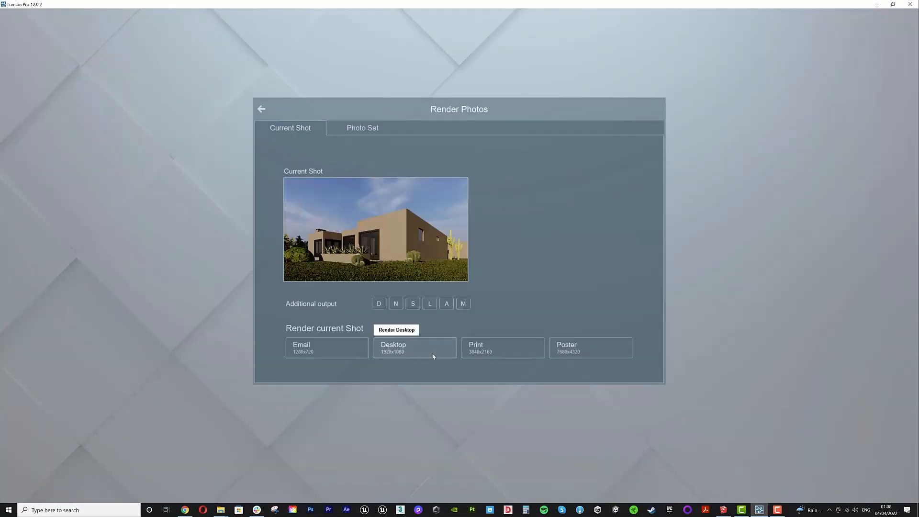
pyautogui.click(427, 355)
pyautogui.write('11')
pyautogui.press('Return')
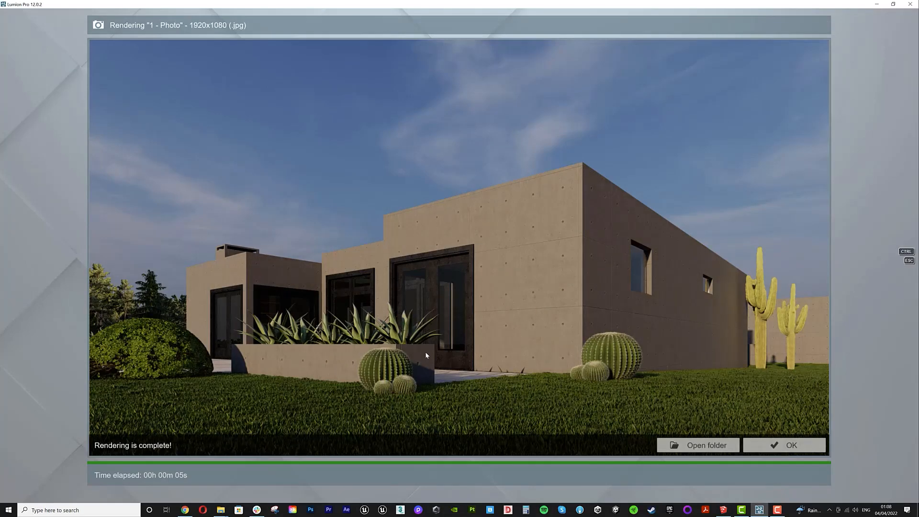
pyautogui.click(781, 446)
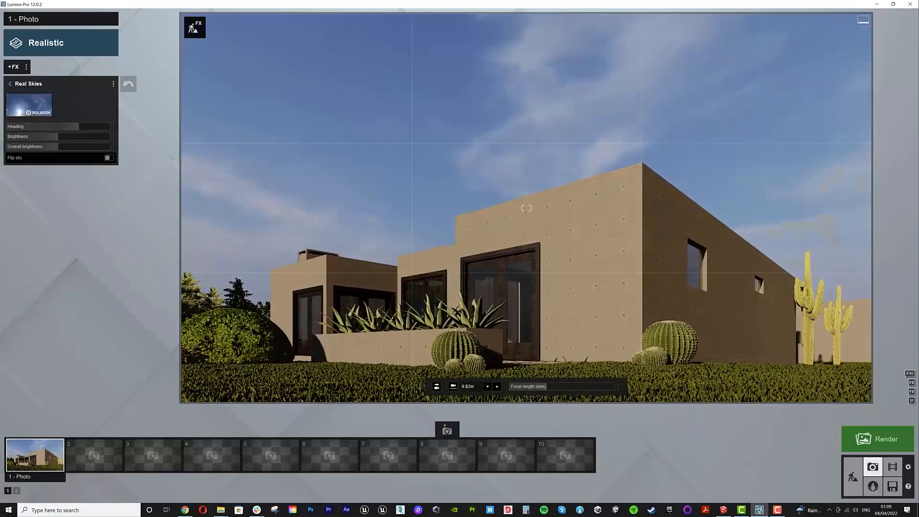
# - Apply the Poli Rust Plain 029 2k material to the window and door frames
pyautogui.moveTo(595, 292); pyautogui.dragTo(596, 312, button='right')
pyautogui.click(27, 431)
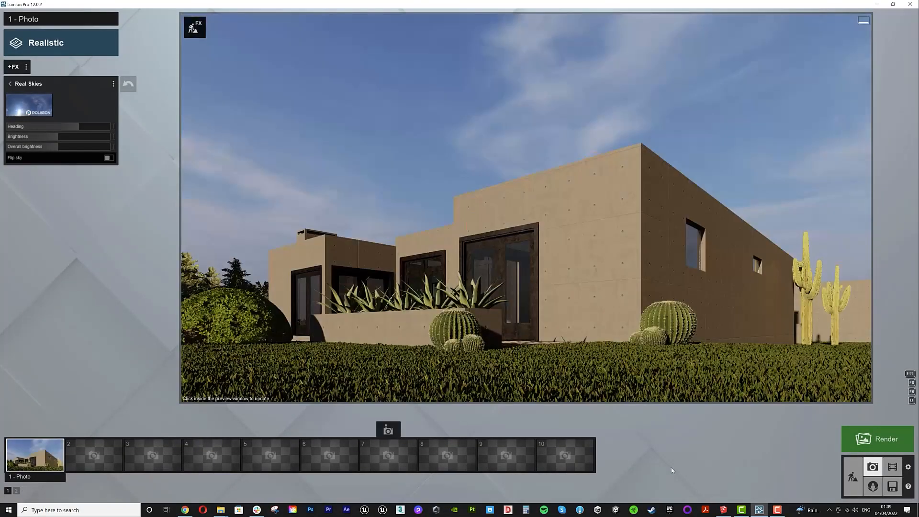
pyautogui.click(852, 478)
pyautogui.hotkey('shift', 'w')
pyautogui.moveTo(575, 306); pyautogui.dragTo(474, 345, button='right')
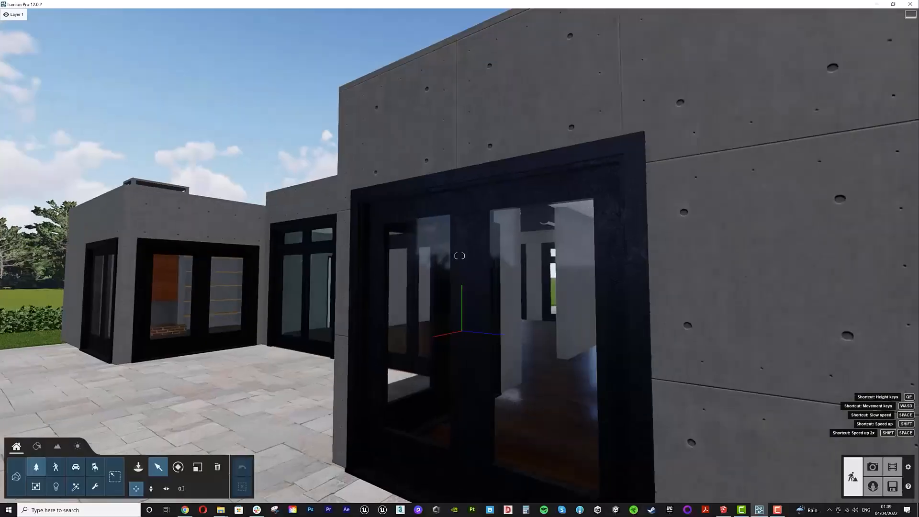
pyautogui.click(37, 446)
pyautogui.click(487, 386)
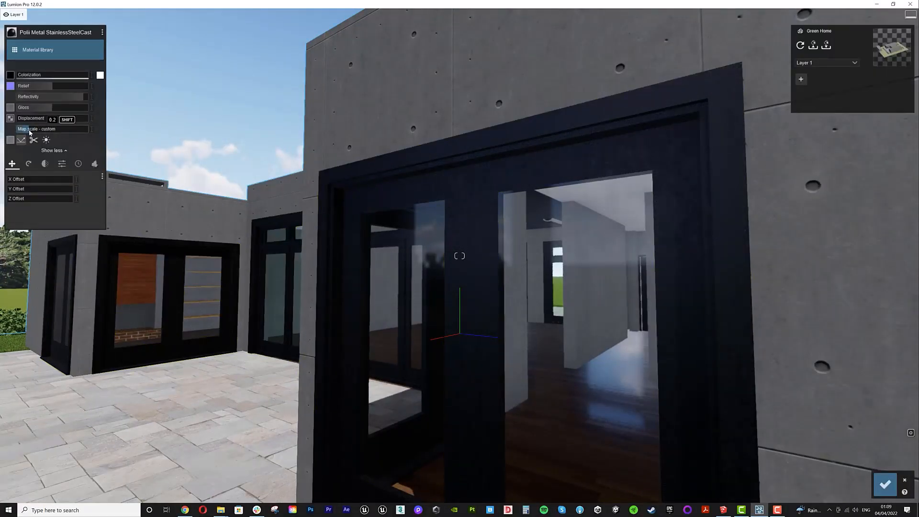
pyautogui.click(38, 50)
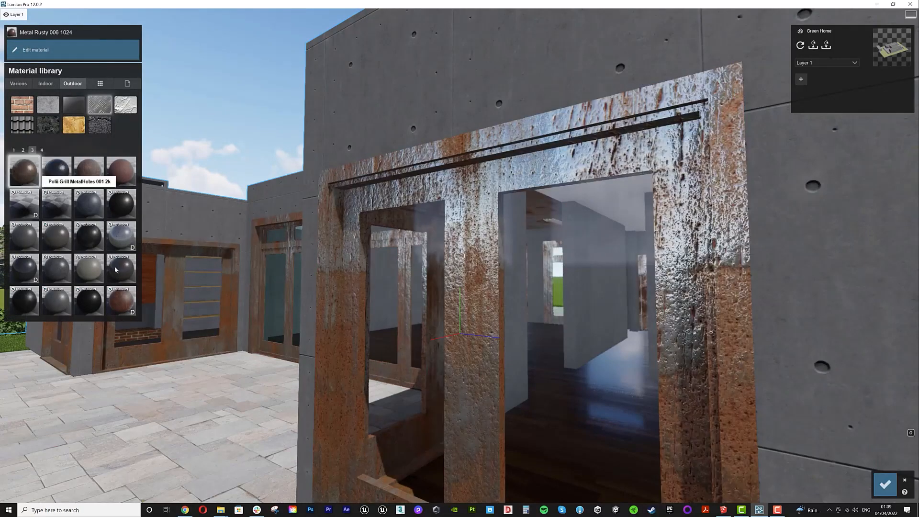
pyautogui.click(128, 302)
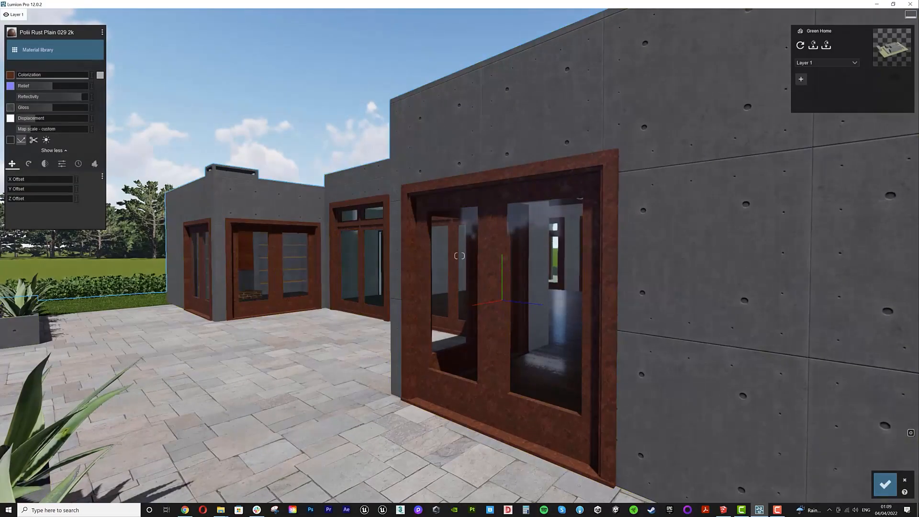
pyautogui.click(886, 485)
# - Place a Reflection control sphere on the terrace in front of the glazed doors
pyautogui.click(17, 447)
pyautogui.click(98, 486)
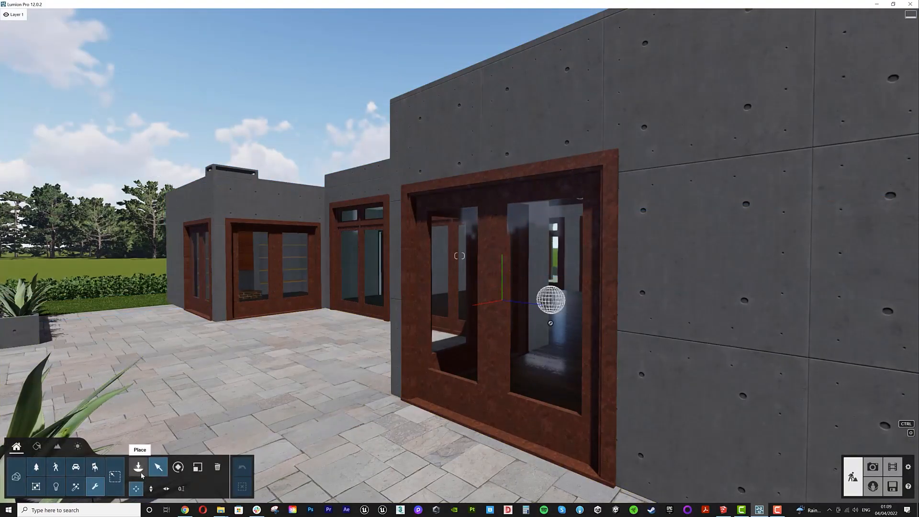
pyautogui.moveTo(551, 326); pyautogui.dragTo(299, 438)
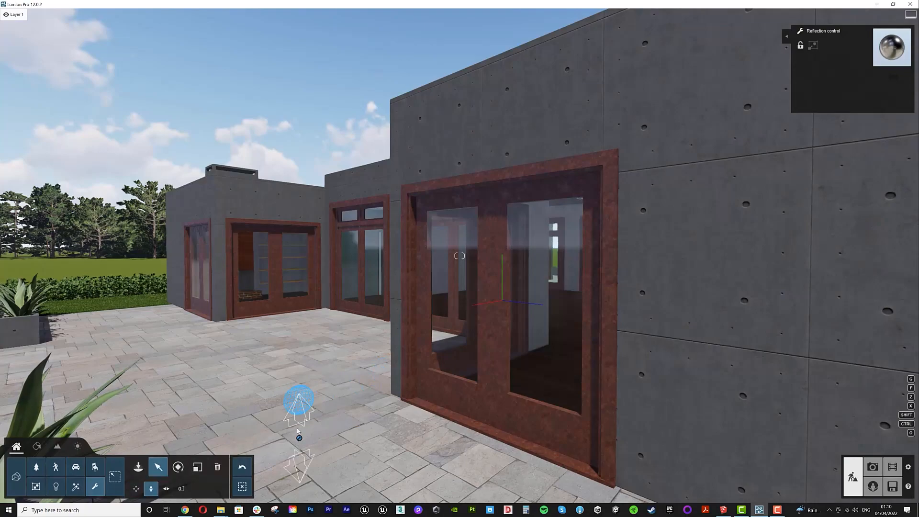
pyautogui.hotkey('shift', '1')
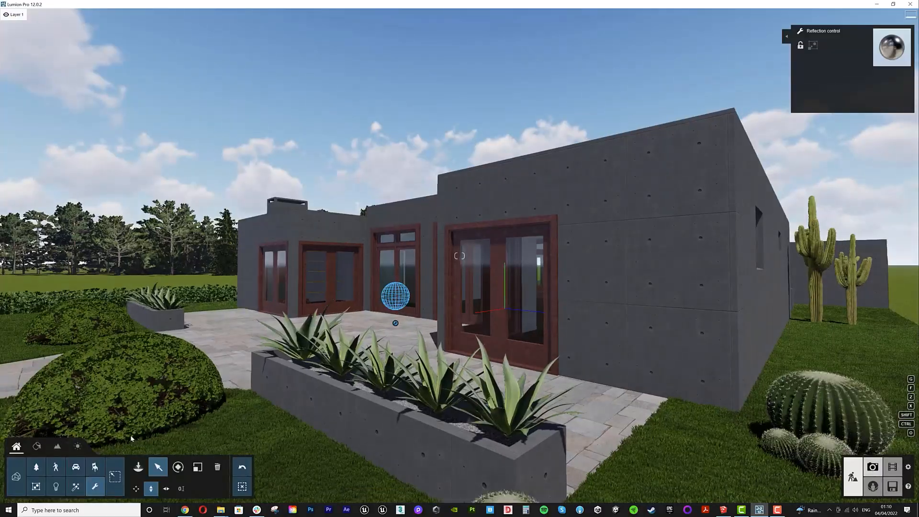
# - Render photo 1 again at Desktop 1920x1080 resolution
pyautogui.click(873, 467)
pyautogui.click(47, 463)
pyautogui.click(878, 439)
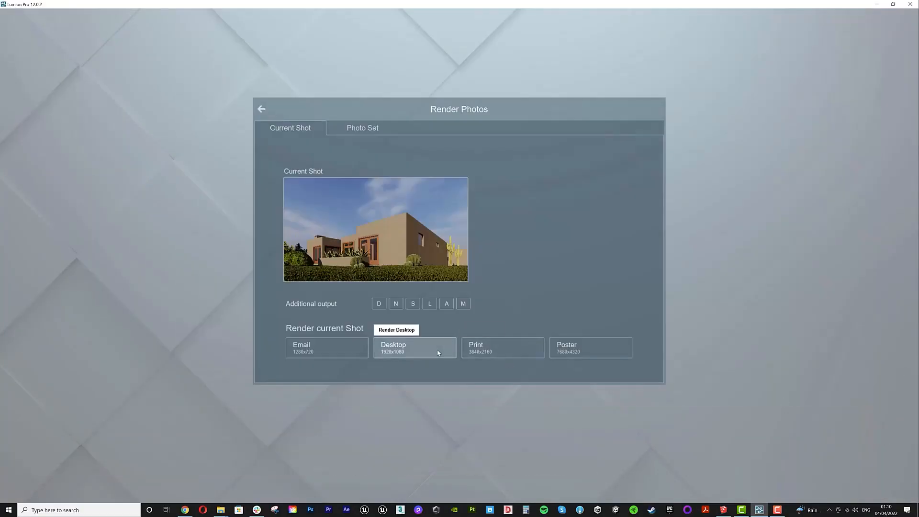
pyautogui.click(431, 352)
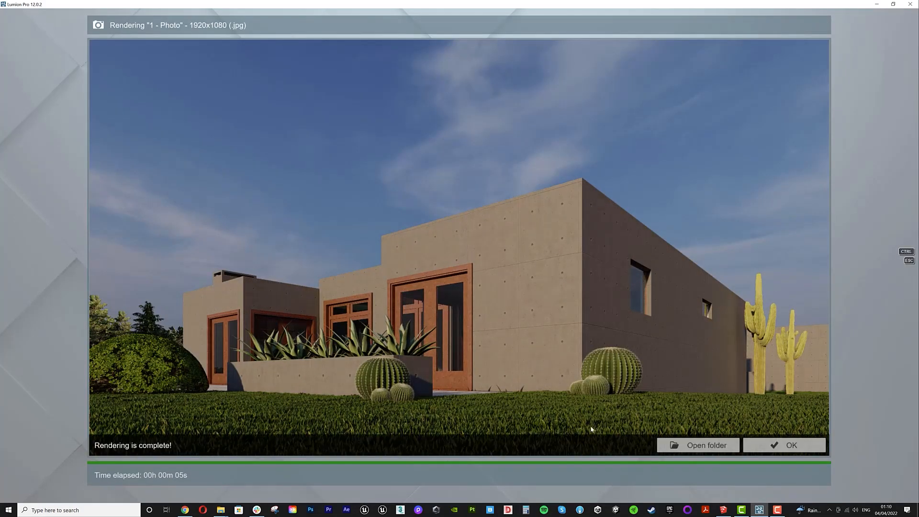
pyautogui.click(764, 445)
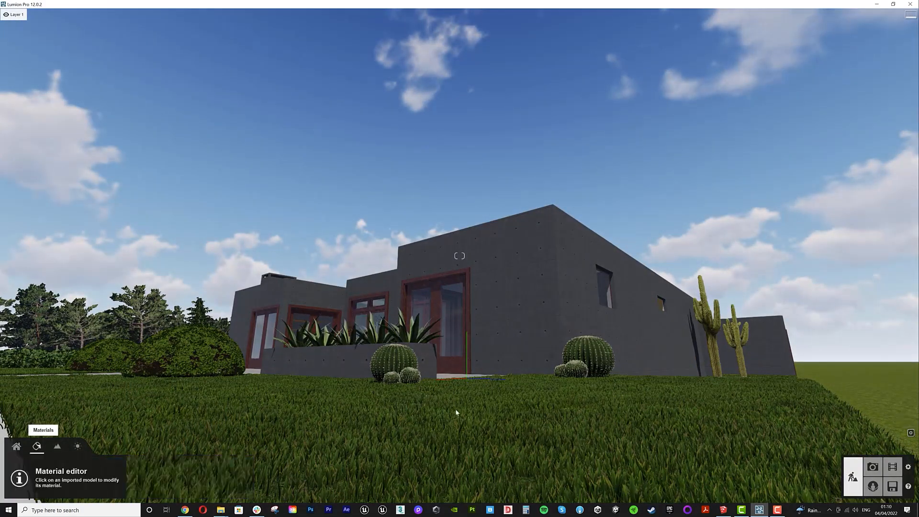
# - Change the window frames' material to Poli Metal StainlessSteelCast
pyautogui.click(456, 412)
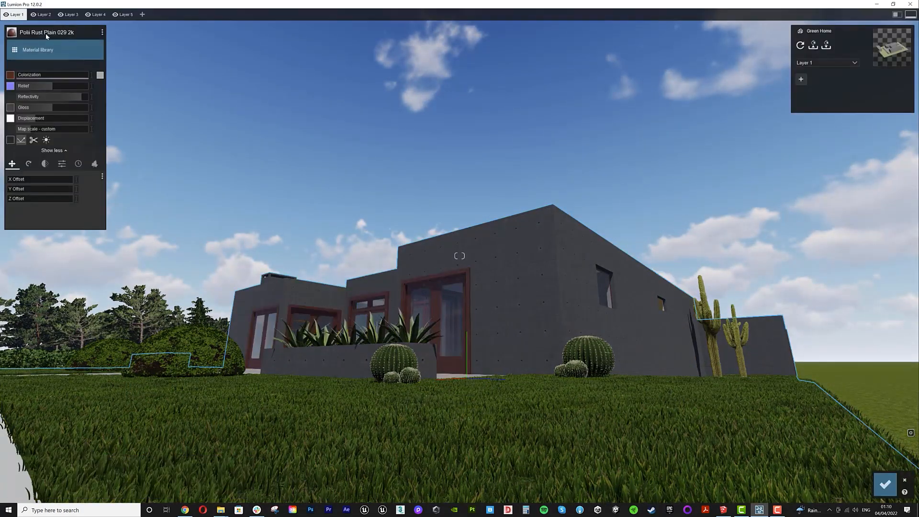
pyautogui.click(41, 32)
pyautogui.click(42, 150)
pyautogui.click(33, 150)
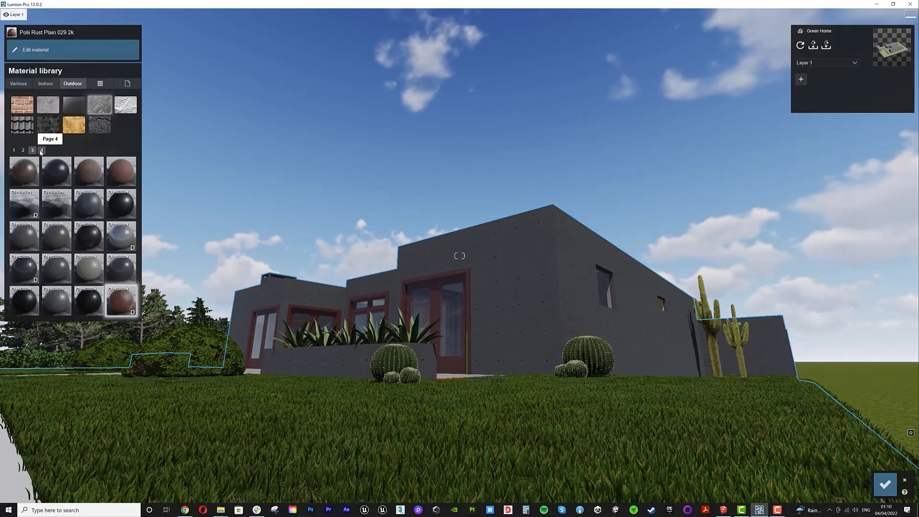
pyautogui.click(25, 301)
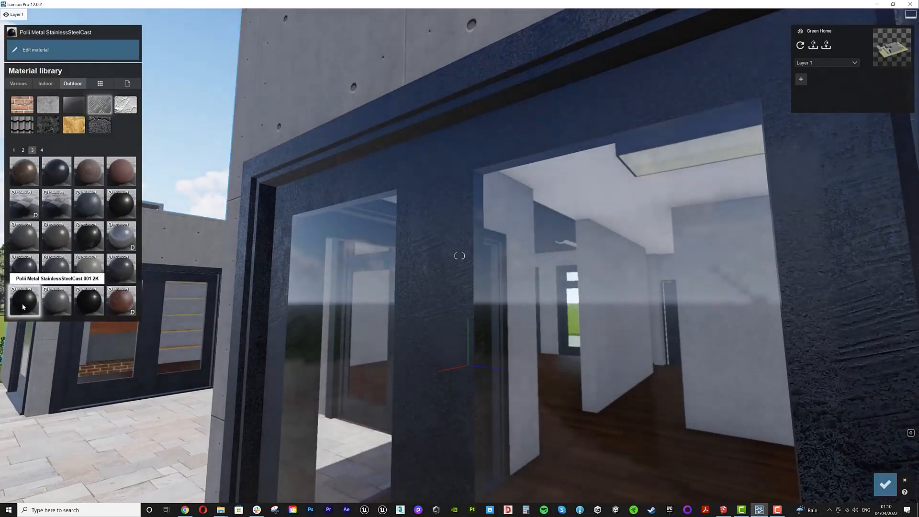
pyautogui.click(22, 303)
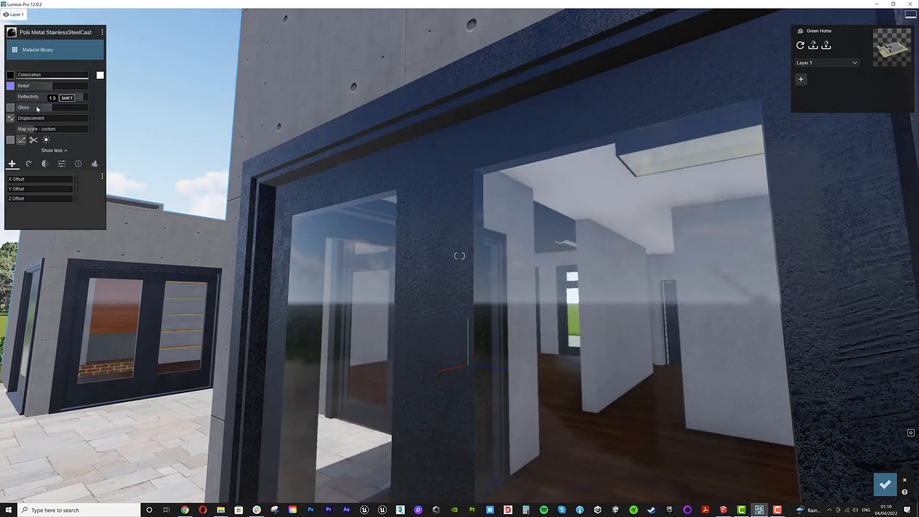
# - Add weathering to the frames' steel material using the first metal weathering preset
pyautogui.moveTo(25, 132); pyautogui.dragTo(30, 132)
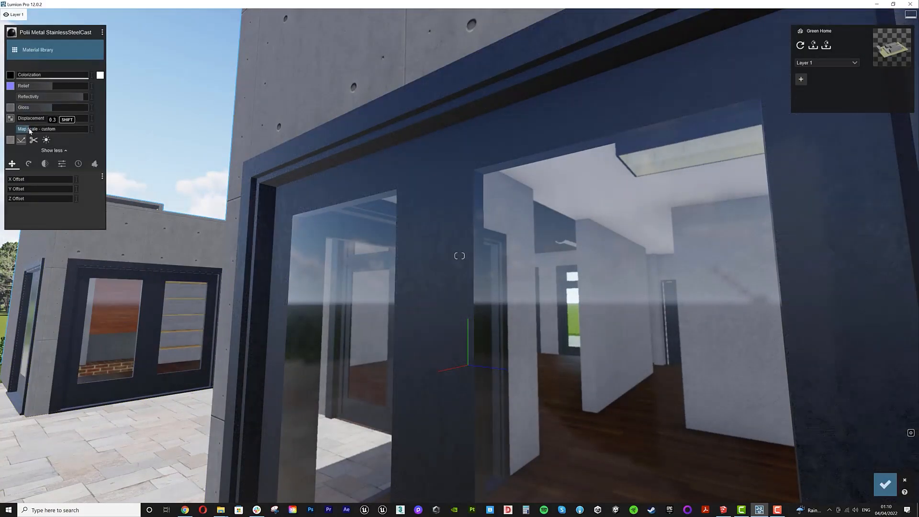
pyautogui.click(78, 164)
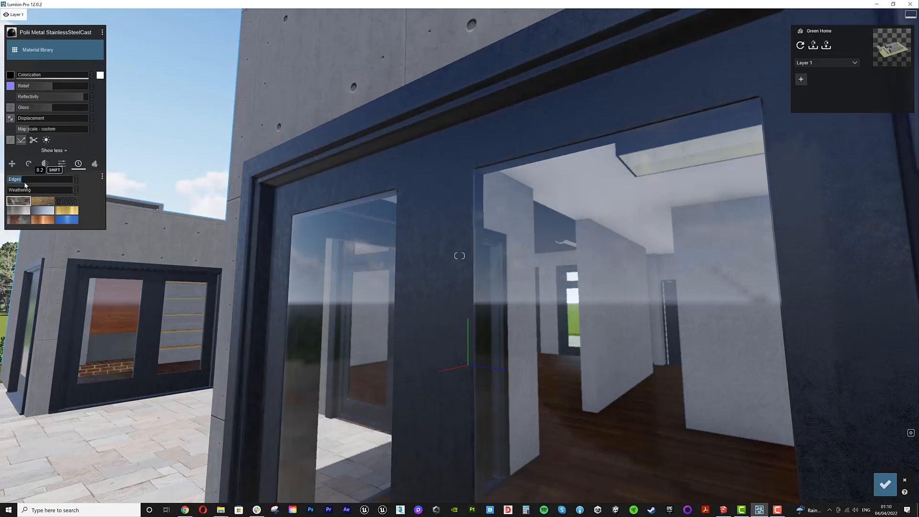
pyautogui.click(11, 200)
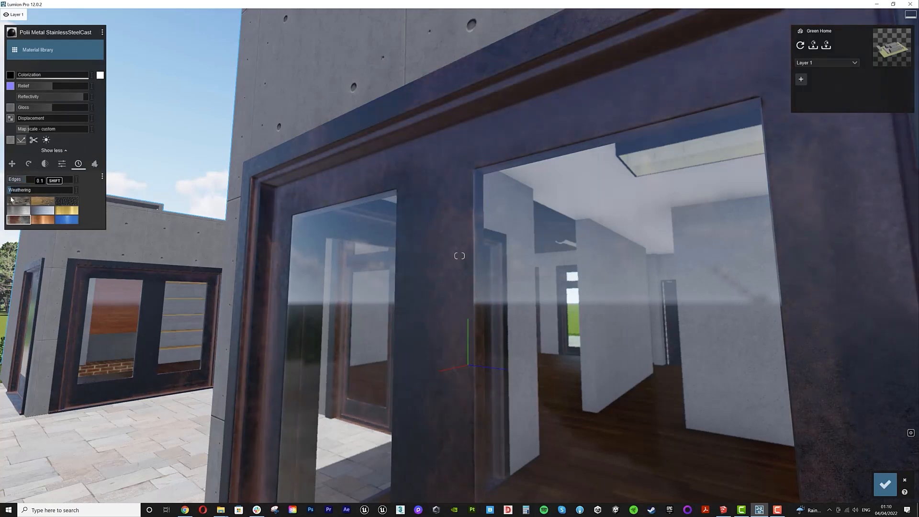
pyautogui.moveTo(504, 213); pyautogui.dragTo(515, 226, button='right')
pyautogui.press('s')
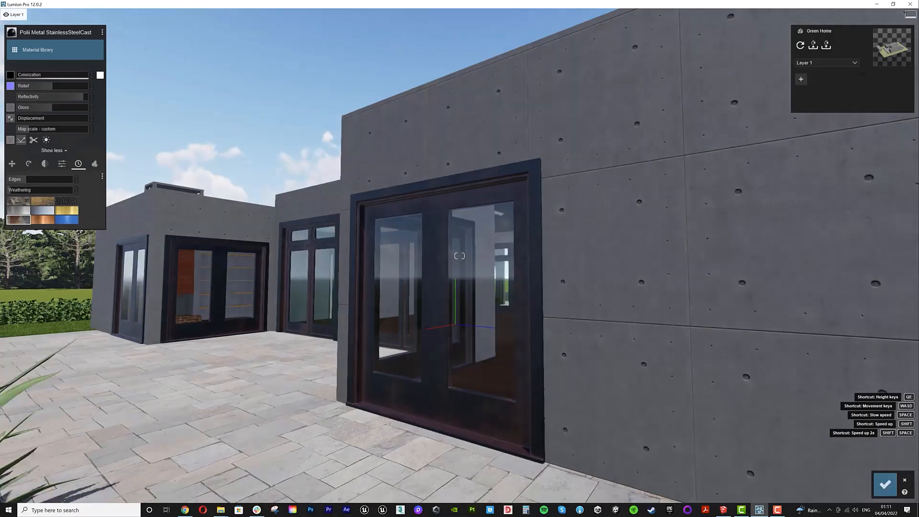
# - Give the concrete wall material edge highlighting and the first weathering preset, trying several presets, and confirm
pyautogui.press('w')
pyautogui.press('d')
pyautogui.click(505, 213)
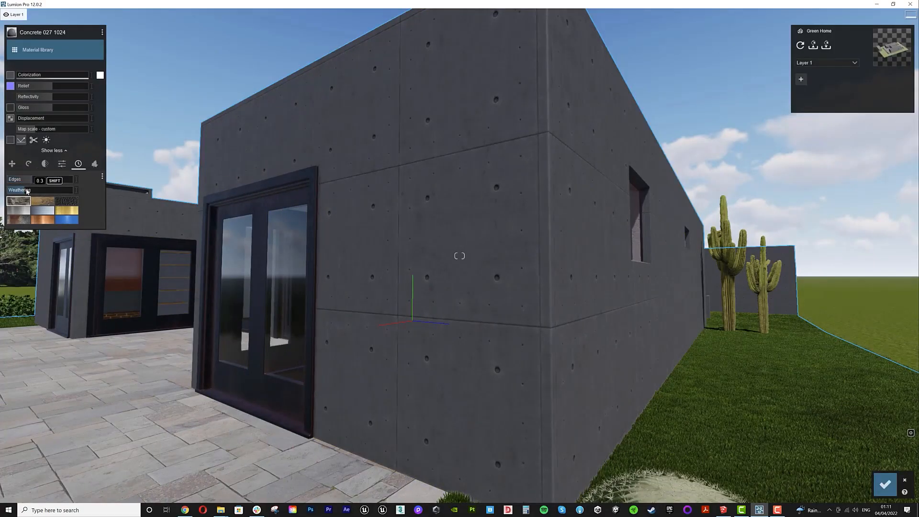
pyautogui.click(37, 202)
pyautogui.click(64, 202)
pyautogui.click(21, 219)
pyautogui.click(37, 223)
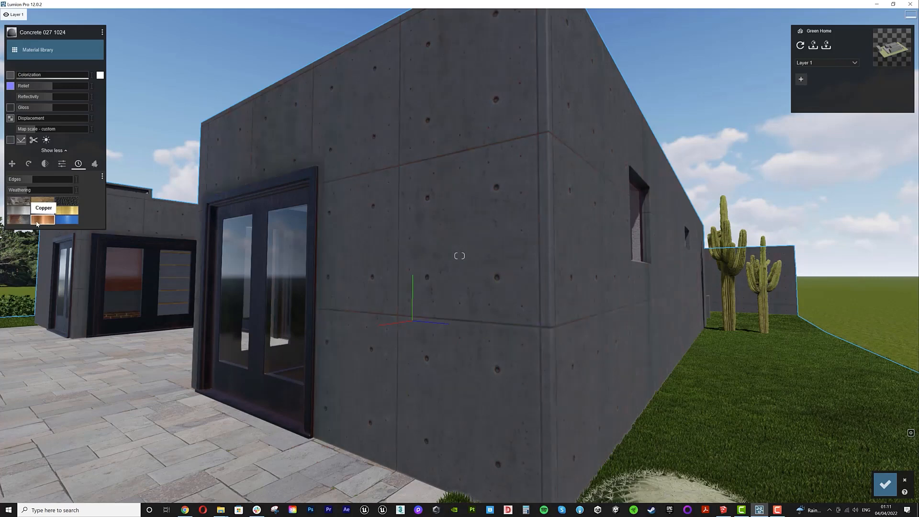
pyautogui.click(61, 221)
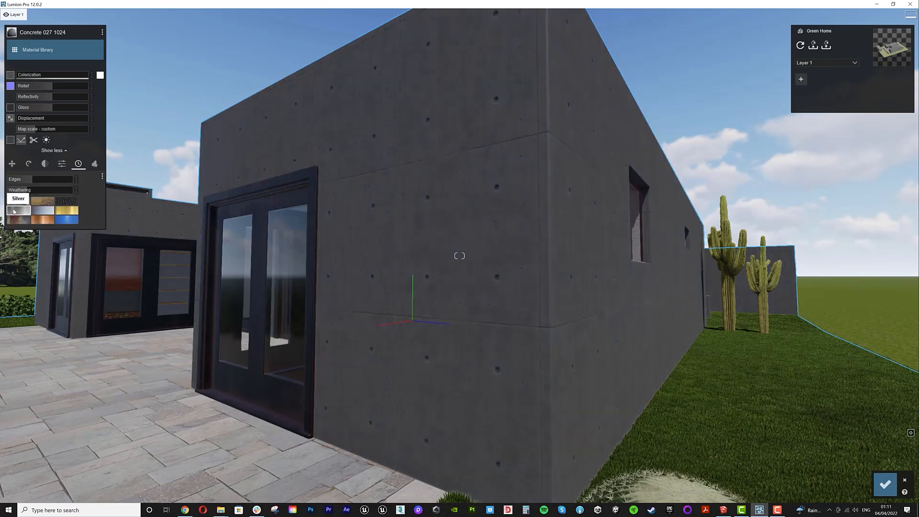
pyautogui.click(13, 211)
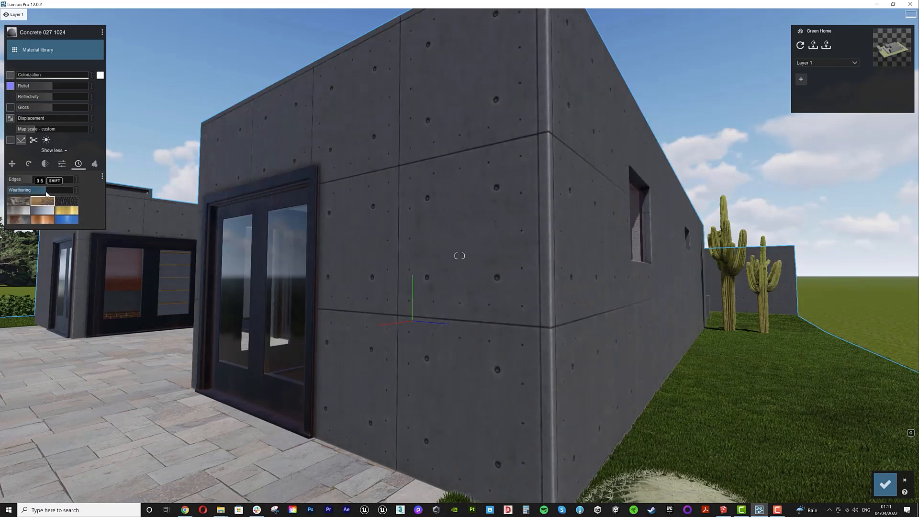
pyautogui.click(886, 484)
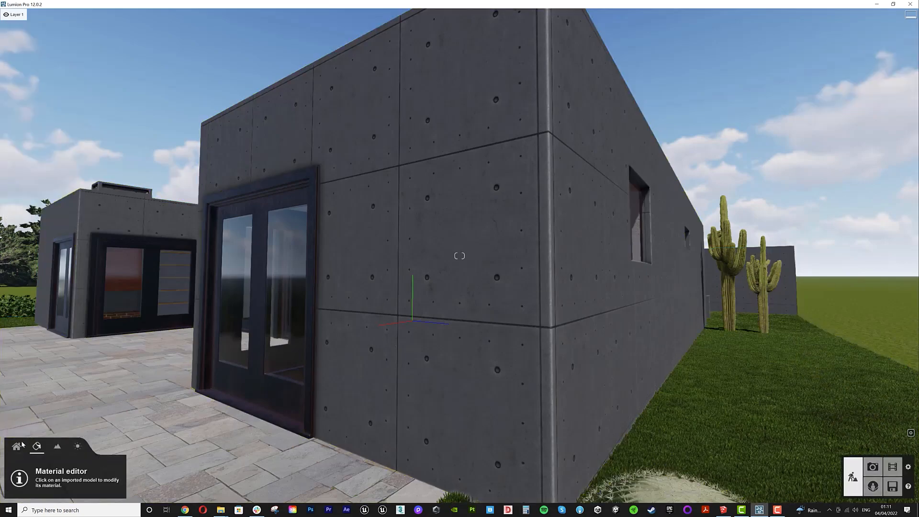
# - Render photo 1 with the weathered concrete at Desktop 1920x1080 resolution
pyautogui.click(871, 462)
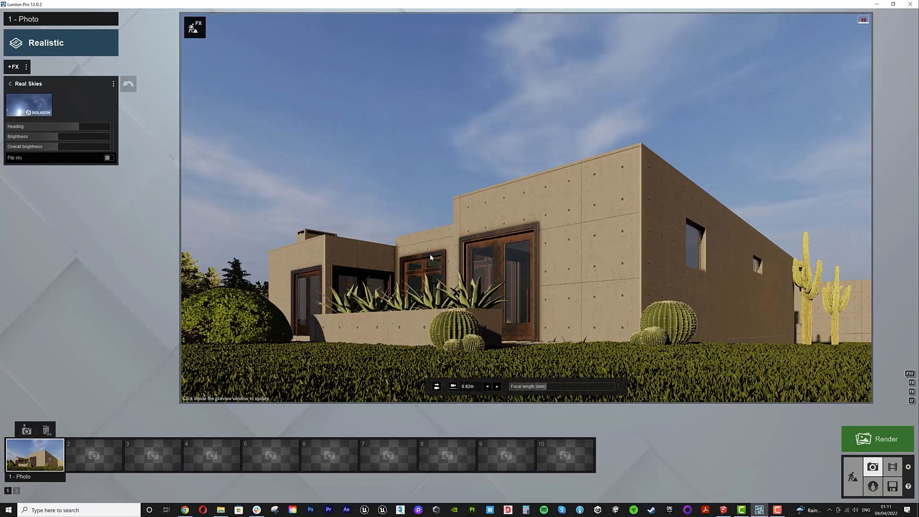
pyautogui.click(878, 439)
pyautogui.click(416, 351)
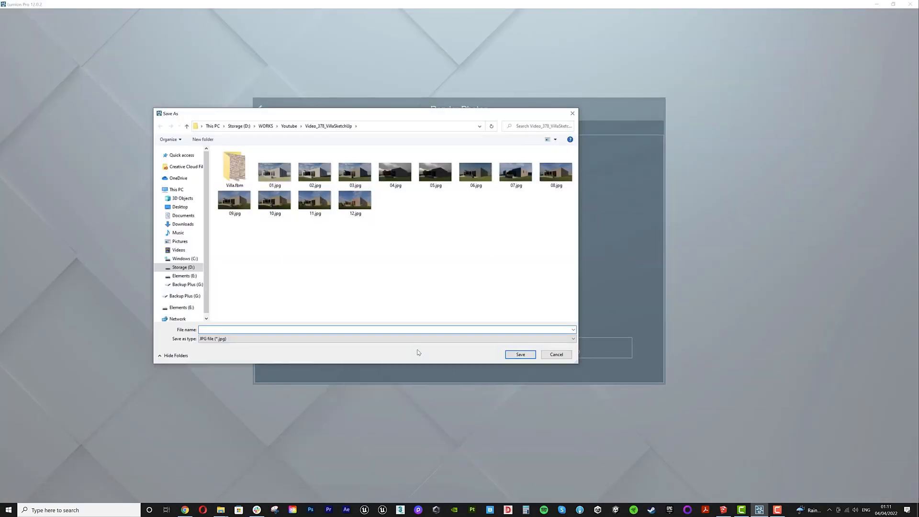
pyautogui.press('Escape')
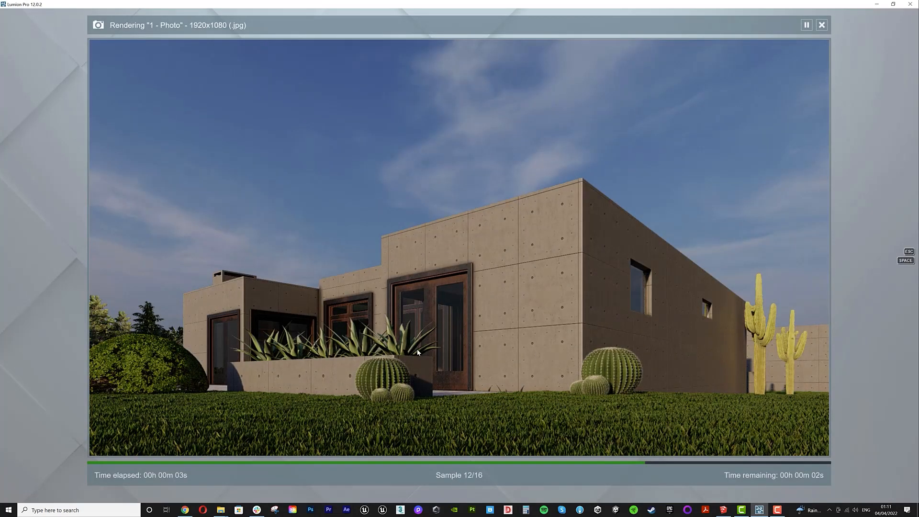
pyautogui.click(804, 446)
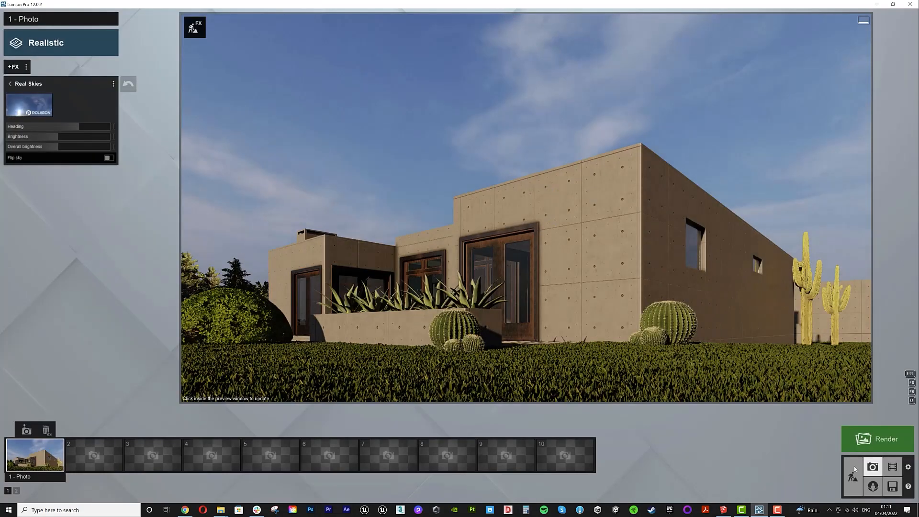
# - Reopen the window frames' steel material and confirm it unchanged
pyautogui.click(853, 477)
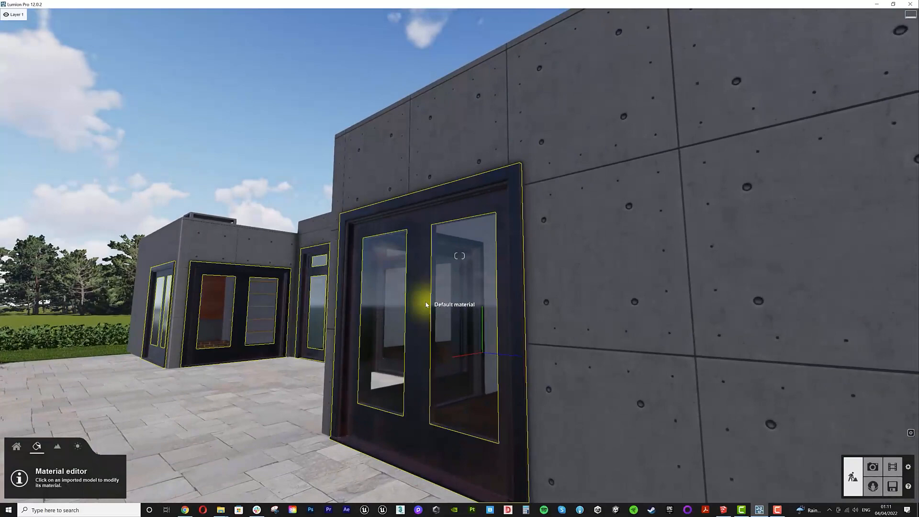
pyautogui.click(426, 304)
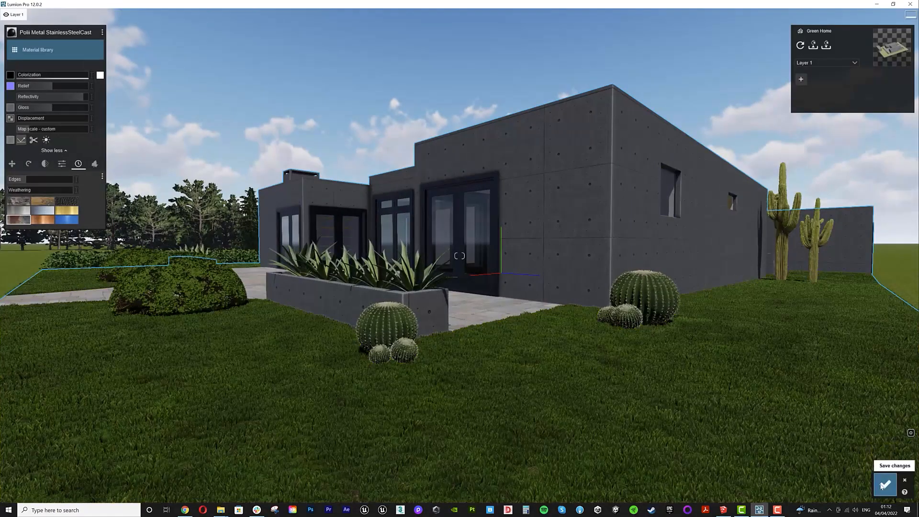
pyautogui.click(885, 485)
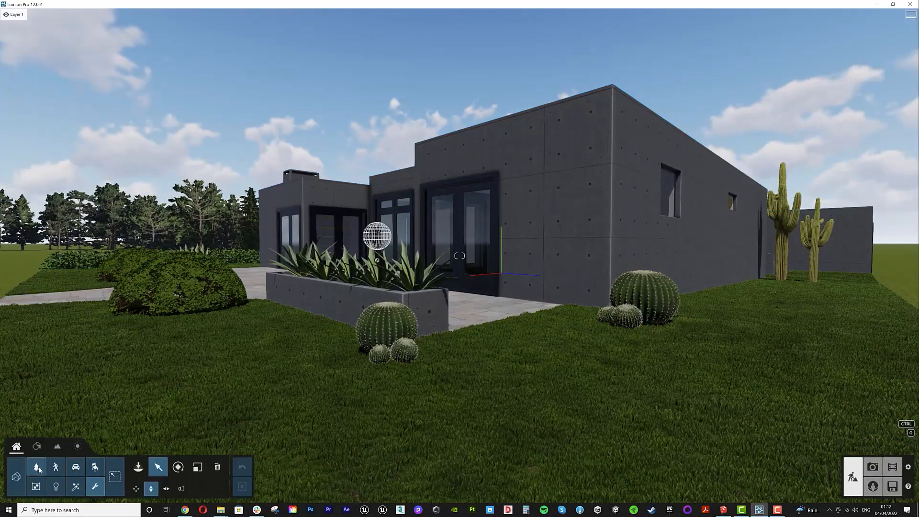
# - Place a golden barrel cactus group on the foreground lawn, move it left, and check the photo framing
pyautogui.click(138, 467)
pyautogui.click(107, 59)
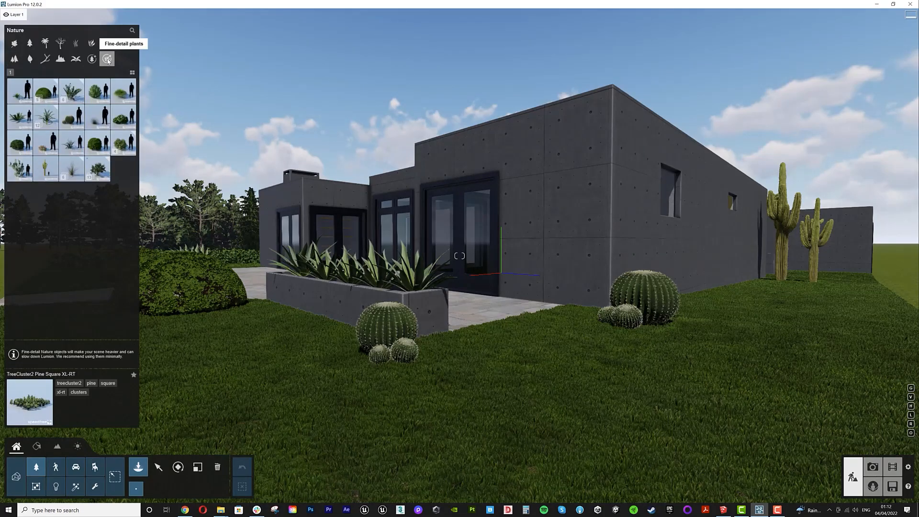
pyautogui.click(311, 258)
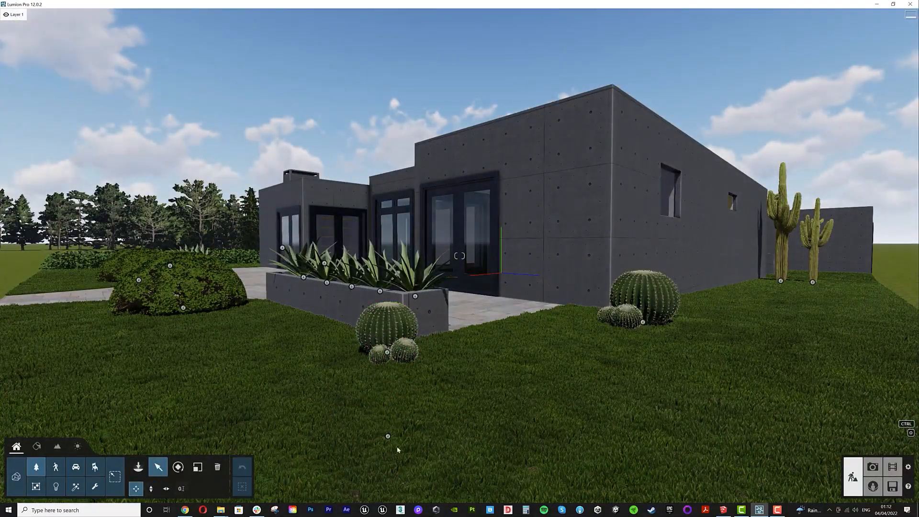
pyautogui.moveTo(388, 436); pyautogui.dragTo(215, 437)
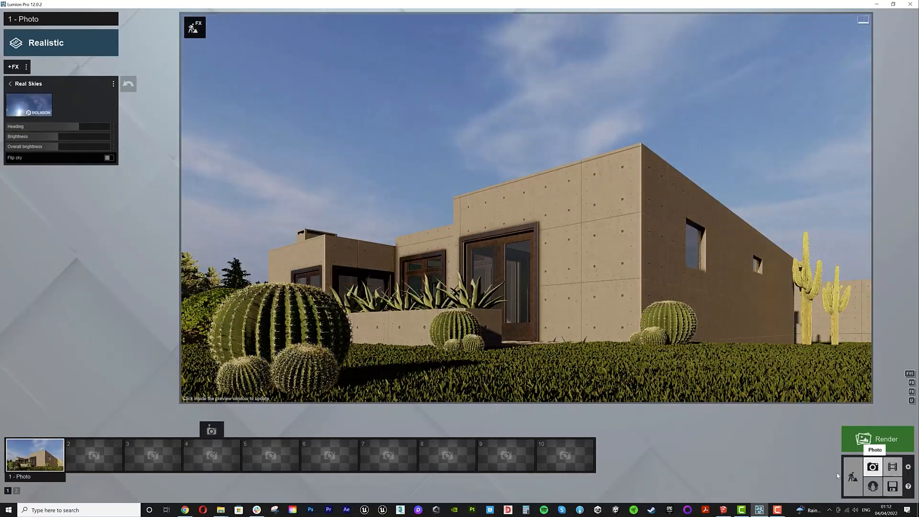
pyautogui.click(853, 477)
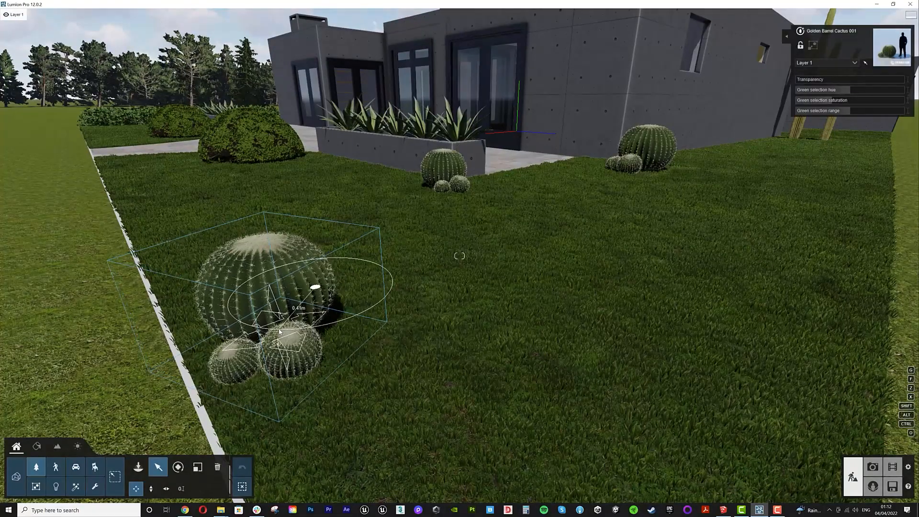
pyautogui.click(873, 467)
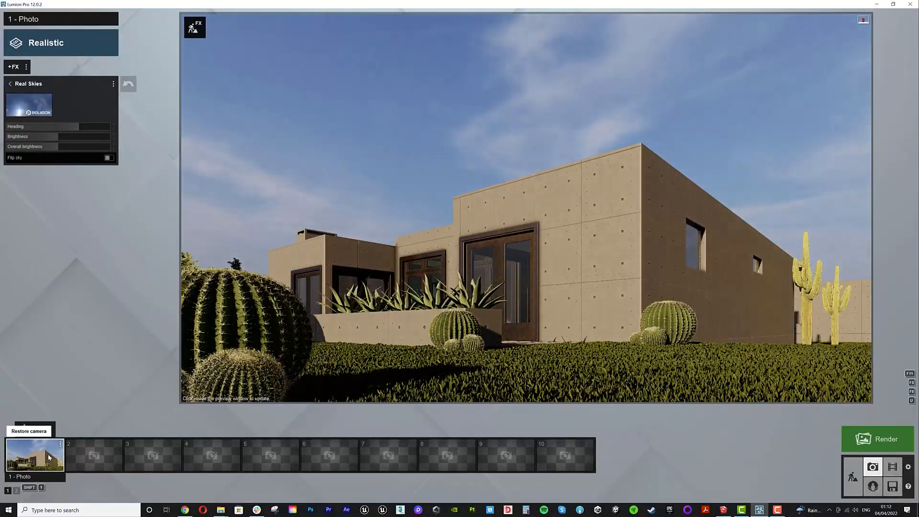
# - Delete a stray object from the lawn near the house and return to the photo view
pyautogui.click(853, 477)
pyautogui.click(218, 467)
pyautogui.click(389, 386)
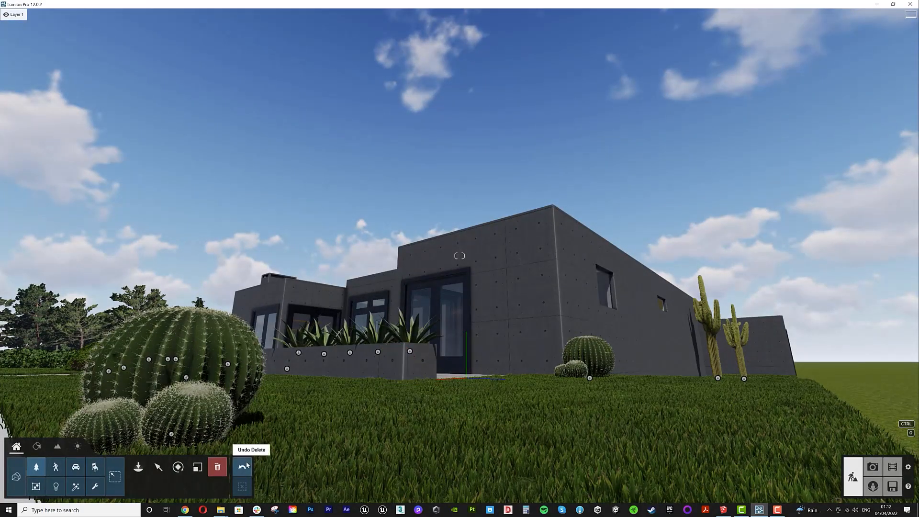
pyautogui.click(873, 467)
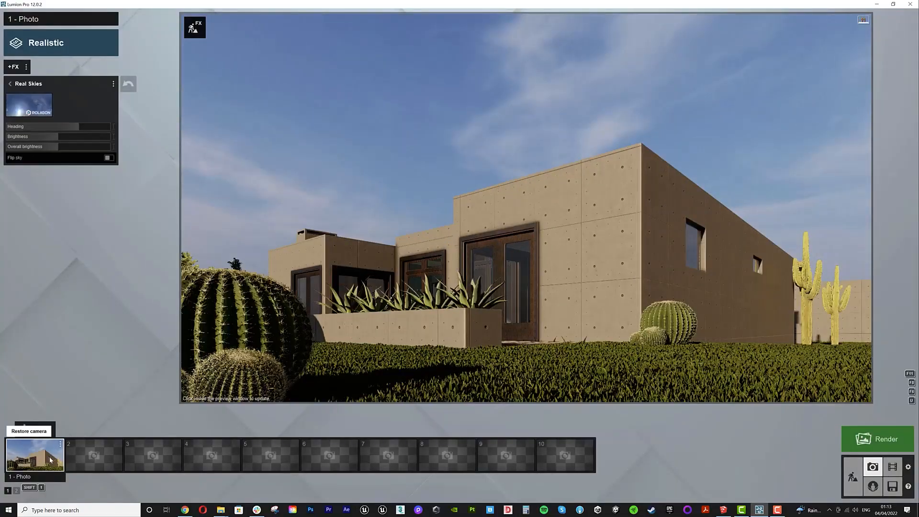
# - Reframe photo 1's camera lower and closer to the house and save the camera view
pyautogui.moveTo(460, 240); pyautogui.dragTo(442, 275, button='right')
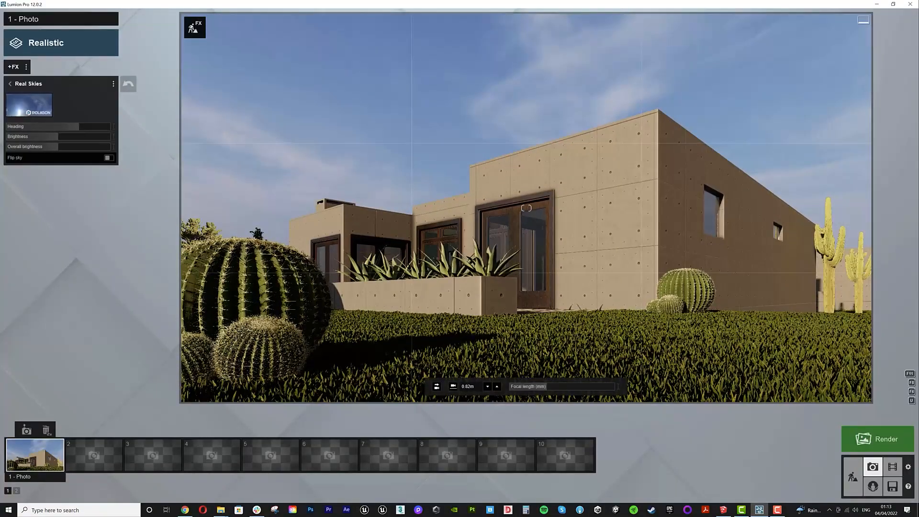
pyautogui.press('q')
pyautogui.press('e')
pyautogui.moveTo(526, 207); pyautogui.dragTo(520, 202, button='right')
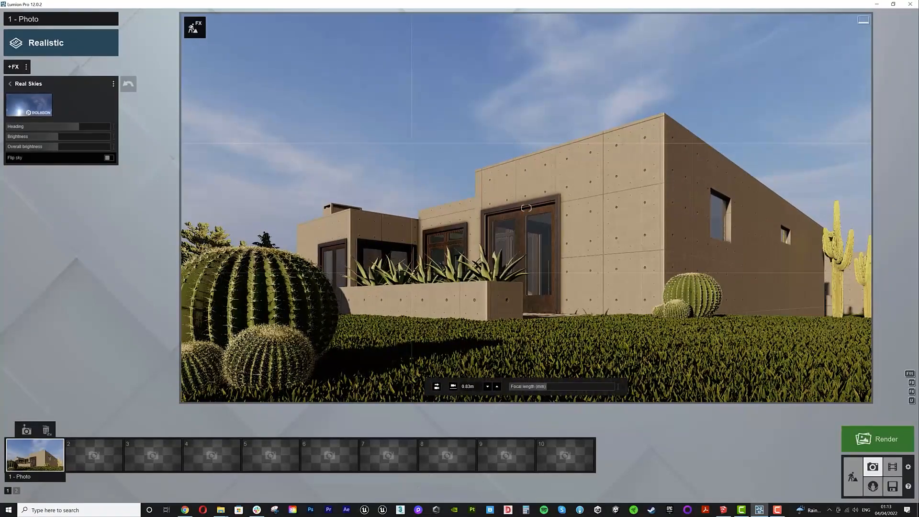
pyautogui.click(27, 431)
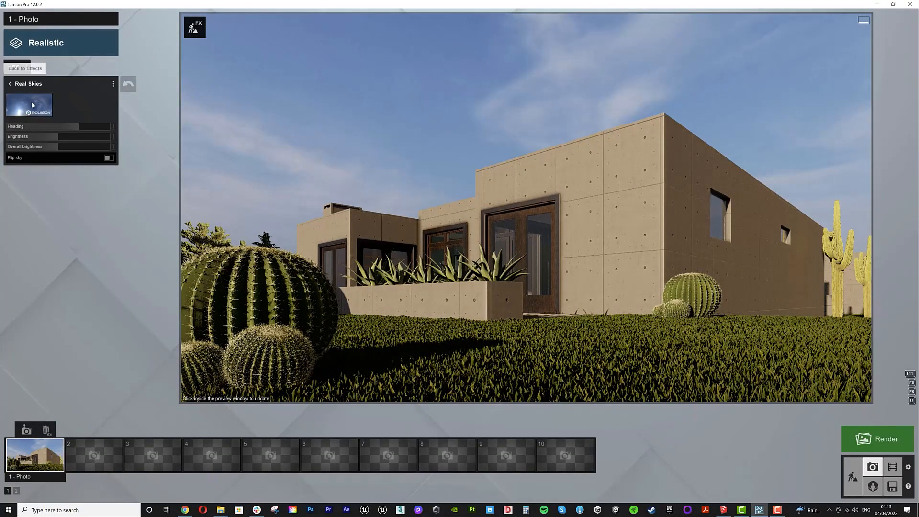
# - Apply the Daytime style to photo 1 and render it at Desktop 1920x1080 resolution
pyautogui.click(50, 48)
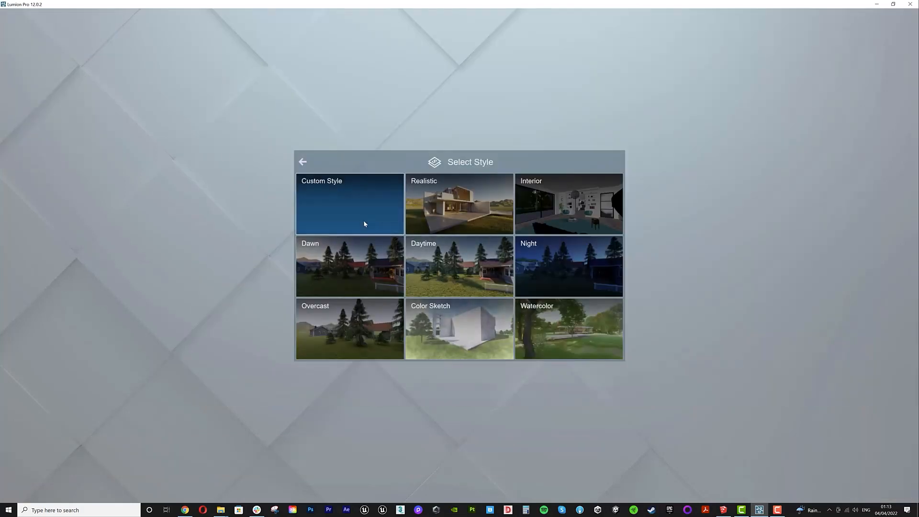
pyautogui.click(491, 269)
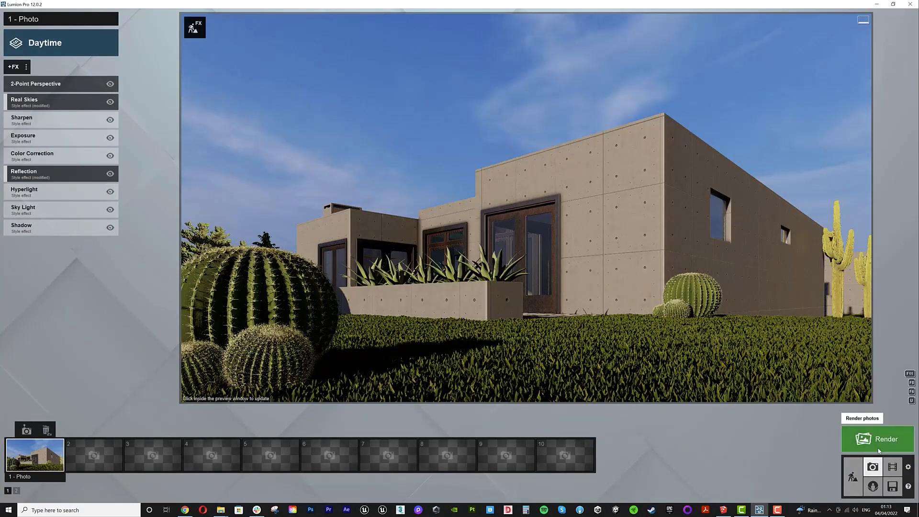
pyautogui.click(878, 439)
pyautogui.click(498, 350)
pyautogui.press('Return')
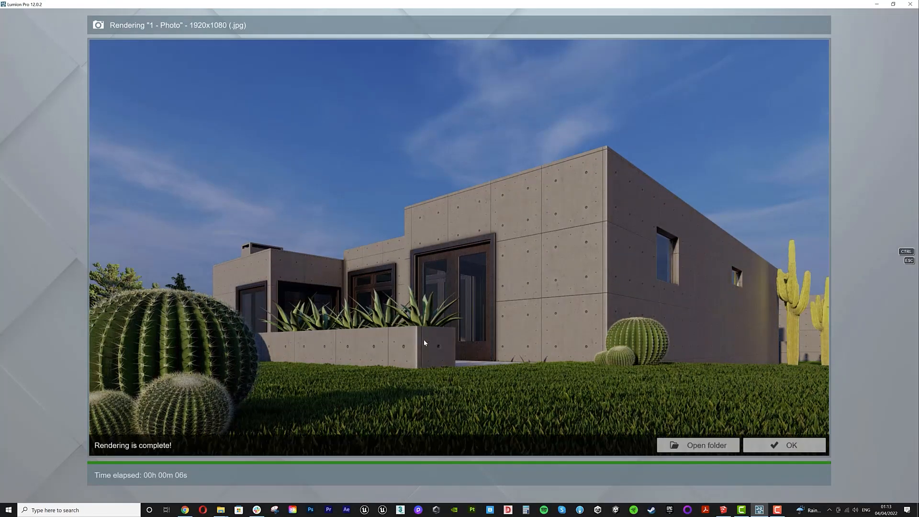
pyautogui.click(788, 447)
# - Switch photo 1 to the Overcast style, choose the first Overcast Real Skies sky, and set its heading to minimum
pyautogui.click(90, 42)
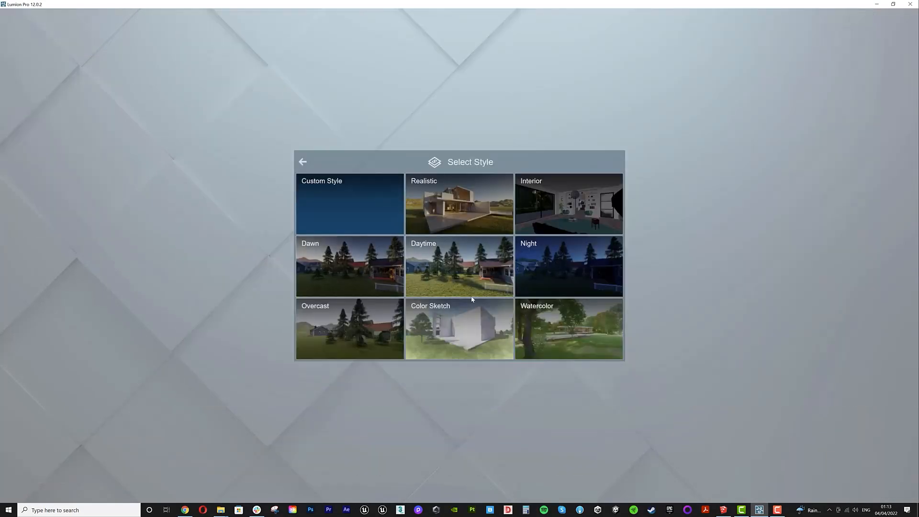
pyautogui.click(384, 328)
pyautogui.click(42, 86)
pyautogui.click(42, 85)
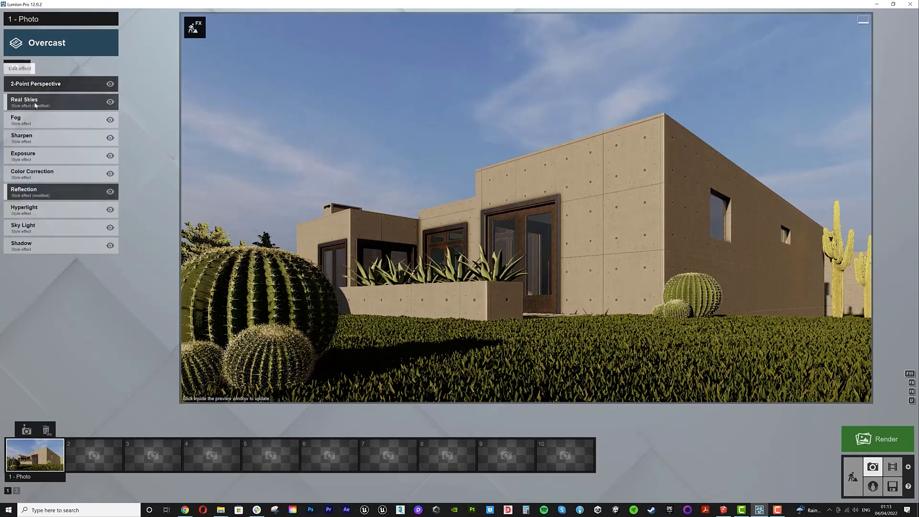
pyautogui.click(36, 101)
pyautogui.click(44, 112)
pyautogui.click(467, 143)
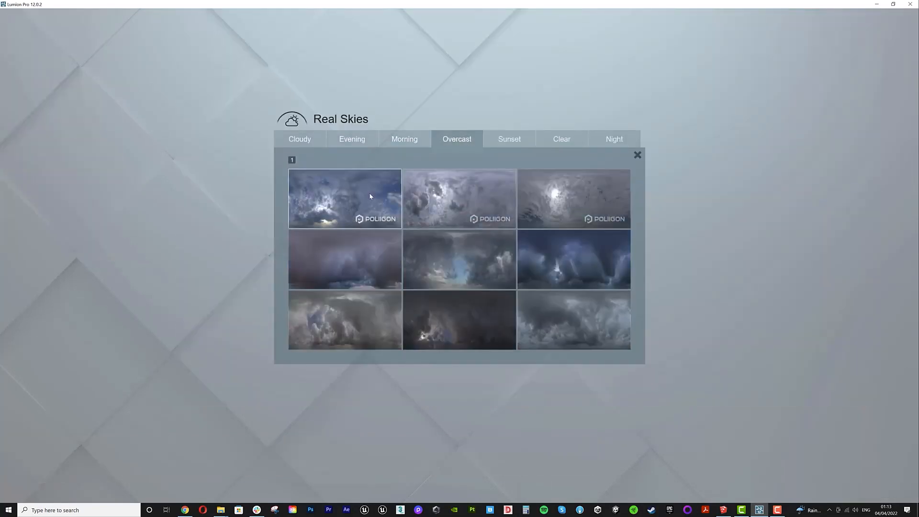
pyautogui.click(345, 199)
pyautogui.moveTo(76, 128); pyautogui.dragTo(0, 137)
# - Render the overcast photo 1 at Desktop 1920x1080 resolution
pyautogui.click(866, 449)
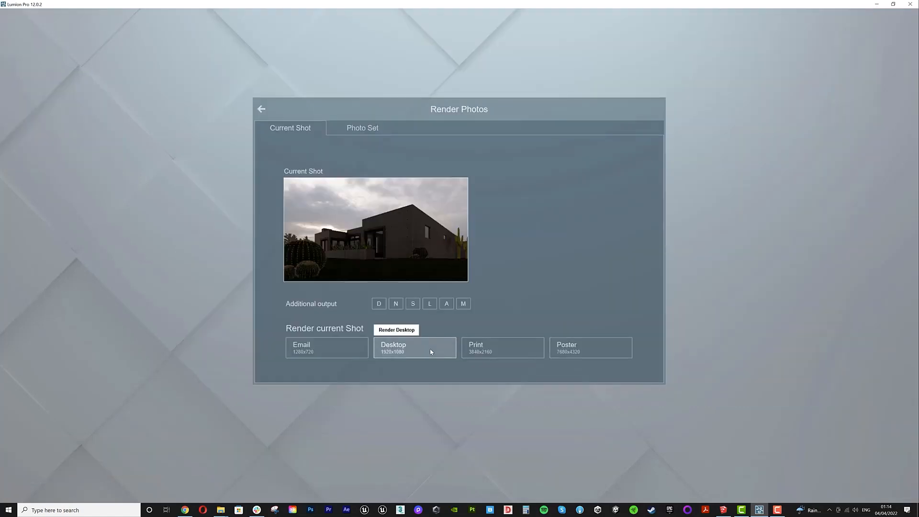
pyautogui.click(431, 352)
pyautogui.press('Return')
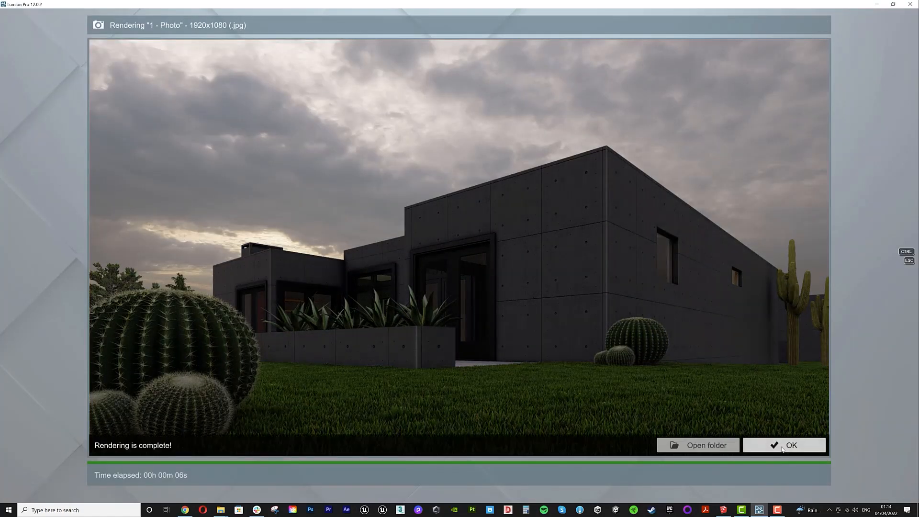
pyautogui.click(783, 449)
# - Browse the fine-detail plant collections and the rocks category of the nature library
pyautogui.click(854, 475)
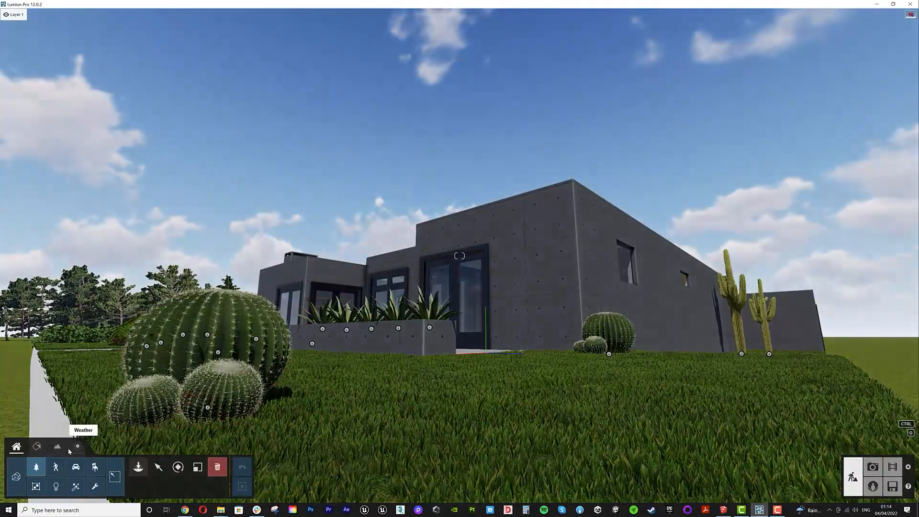
pyautogui.click(137, 468)
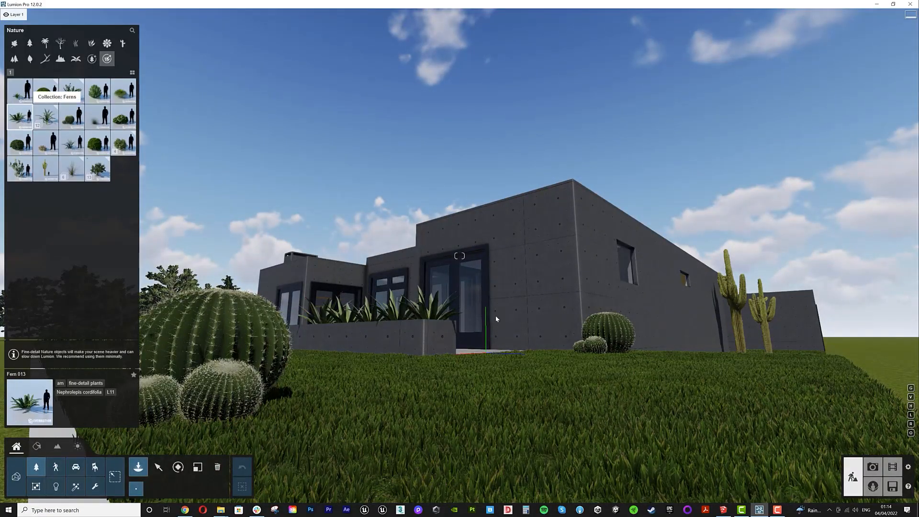
pyautogui.click(123, 91)
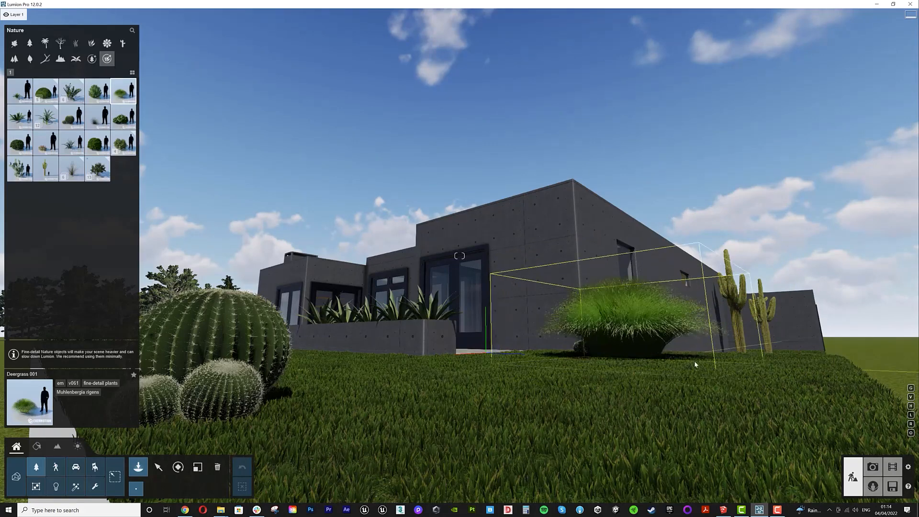
pyautogui.click(72, 91)
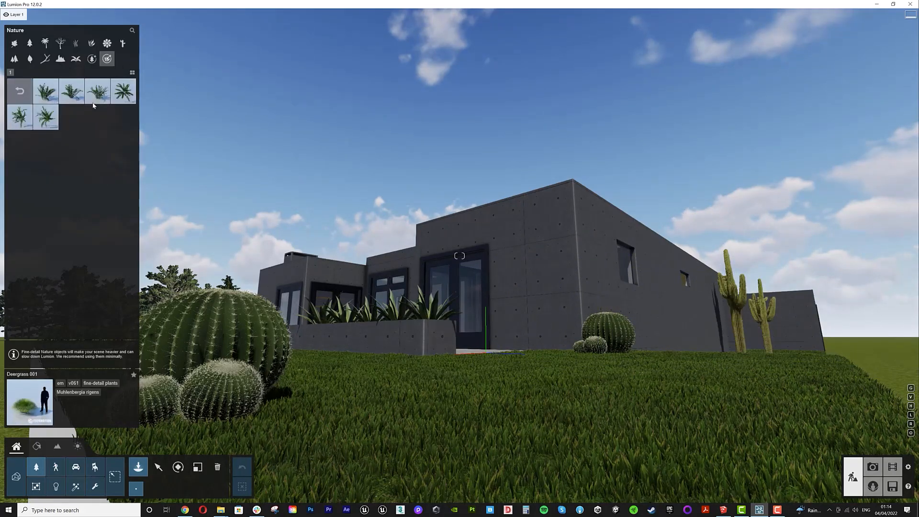
pyautogui.click(45, 91)
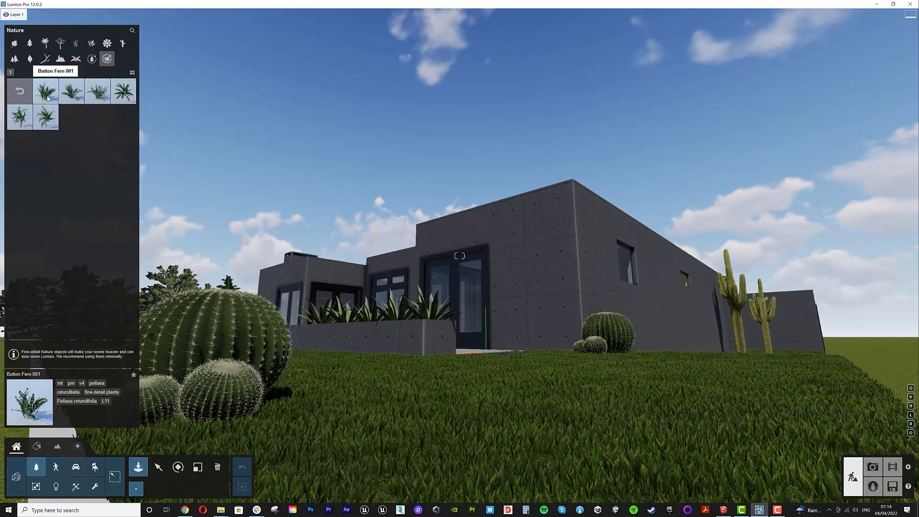
pyautogui.click(19, 91)
pyautogui.click(60, 58)
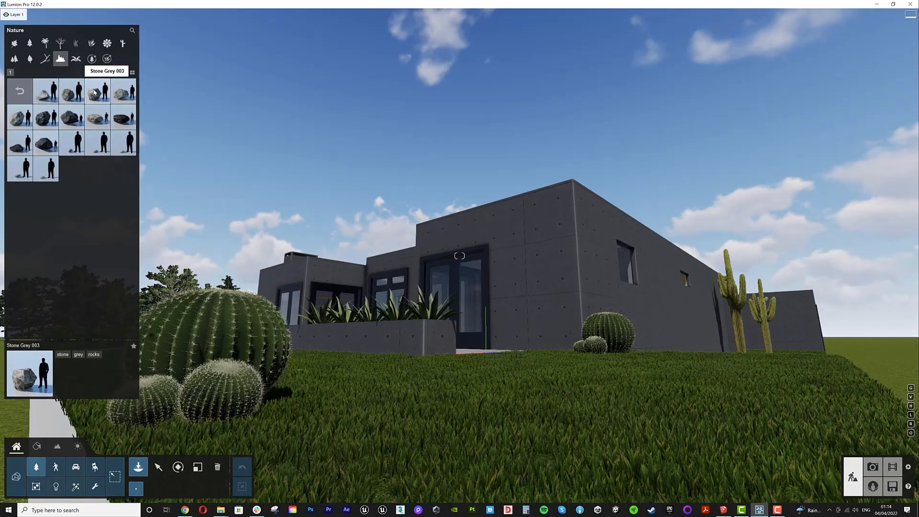
# - Place Stone Grey 001 rocks from the nature library on the lawn at the foot of the tall cacti
pyautogui.click(46, 143)
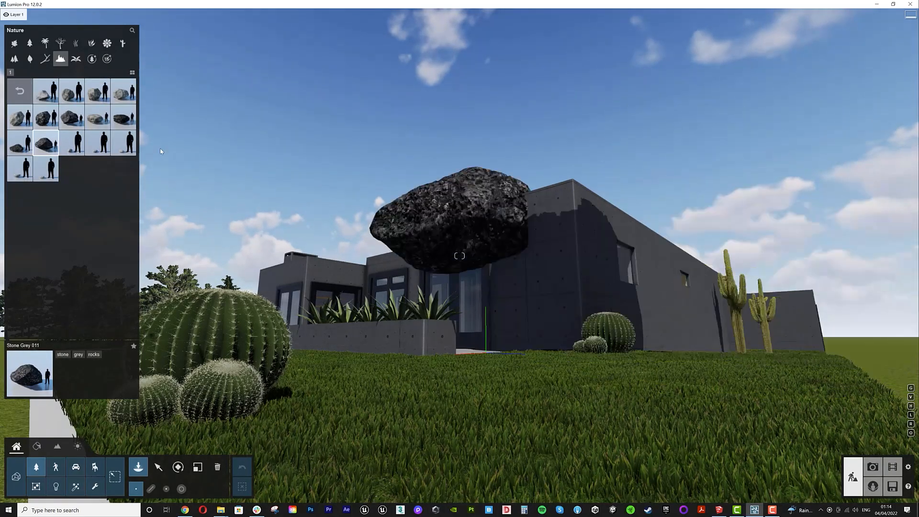
pyautogui.click(45, 91)
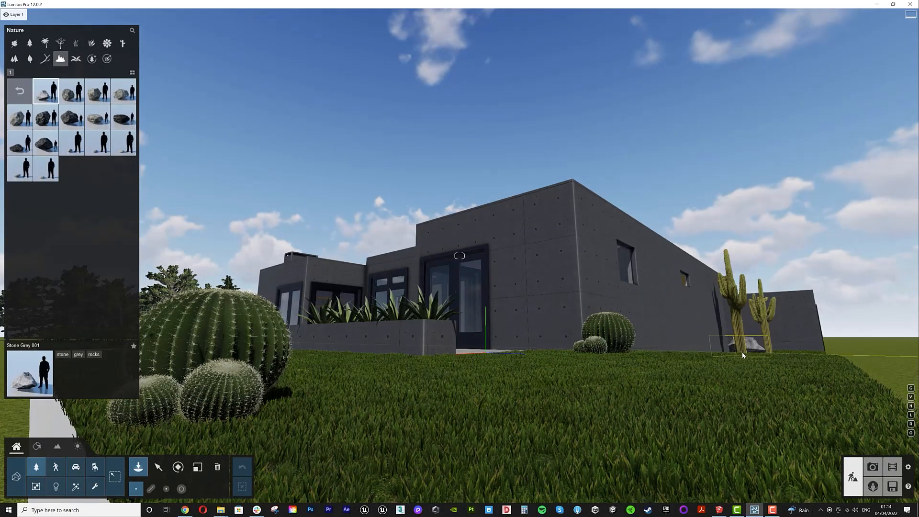
pyautogui.click(741, 353)
pyautogui.click(740, 356)
pyautogui.moveTo(739, 355); pyautogui.dragTo(738, 383, button='right')
# - Place another Stone Grey 001 rock beside the tall cacti along the side wall
pyautogui.click(873, 467)
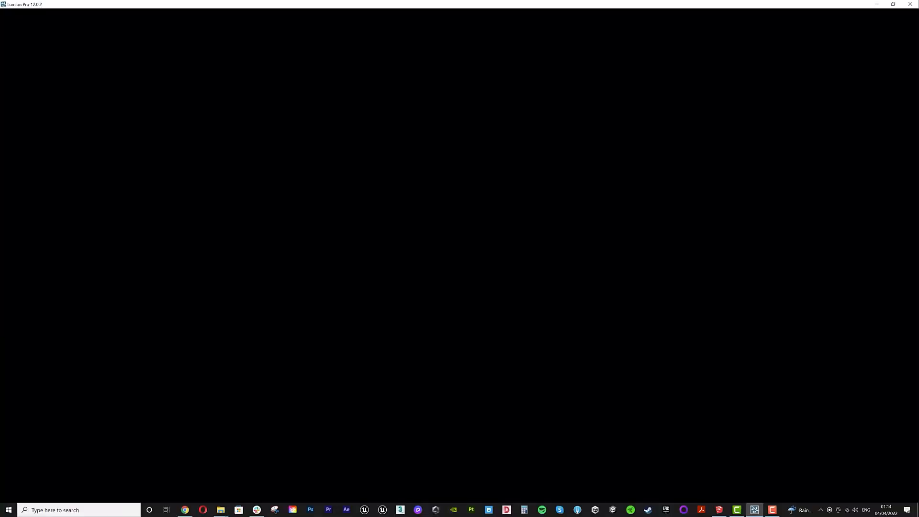
pyautogui.click(217, 467)
pyautogui.click(590, 359)
pyautogui.click(159, 466)
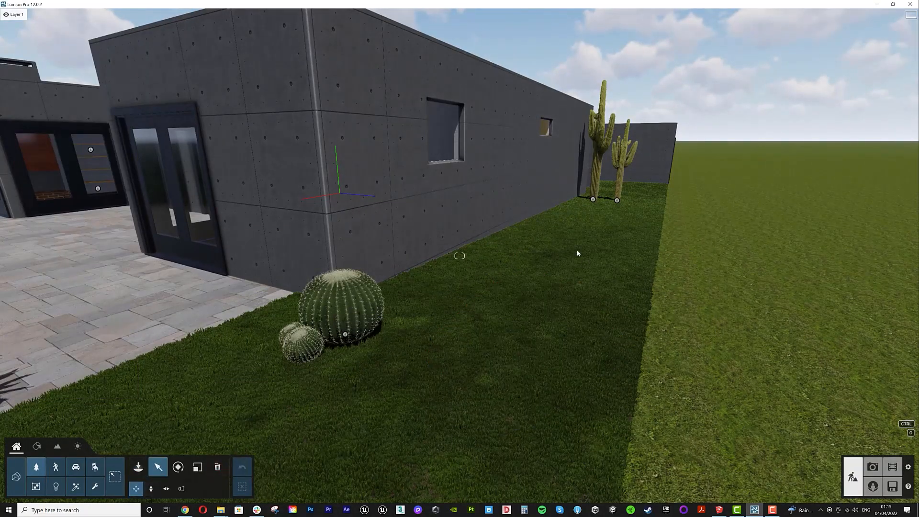
pyautogui.click(138, 467)
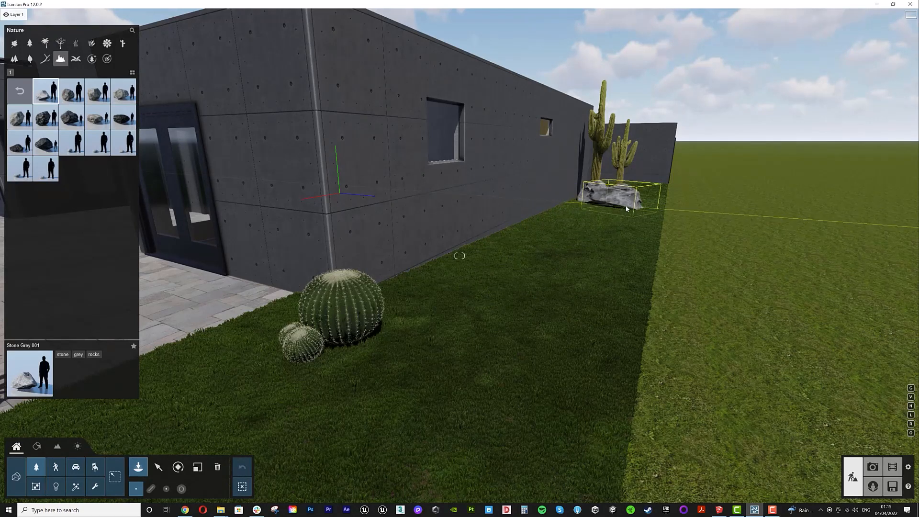
pyautogui.click(626, 206)
# - Place an Area Light beneath the interior ceiling skylight
pyautogui.click(198, 467)
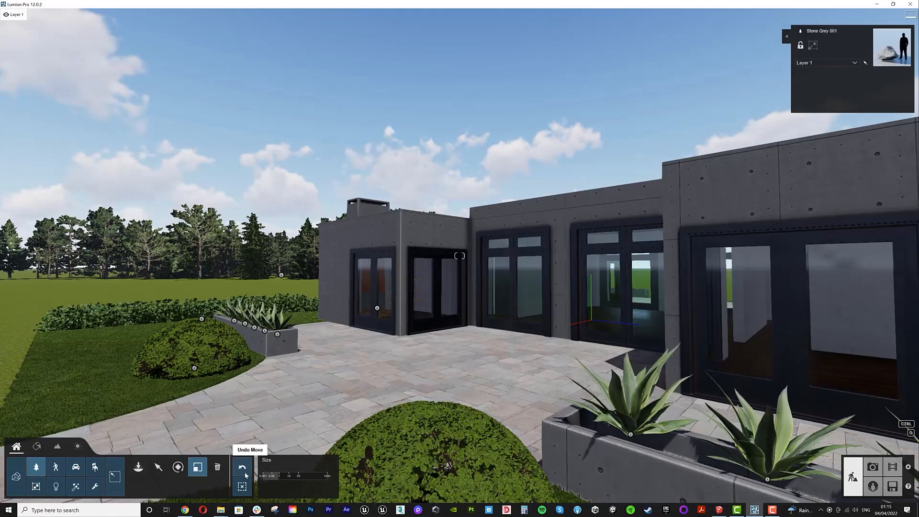
pyautogui.click(217, 467)
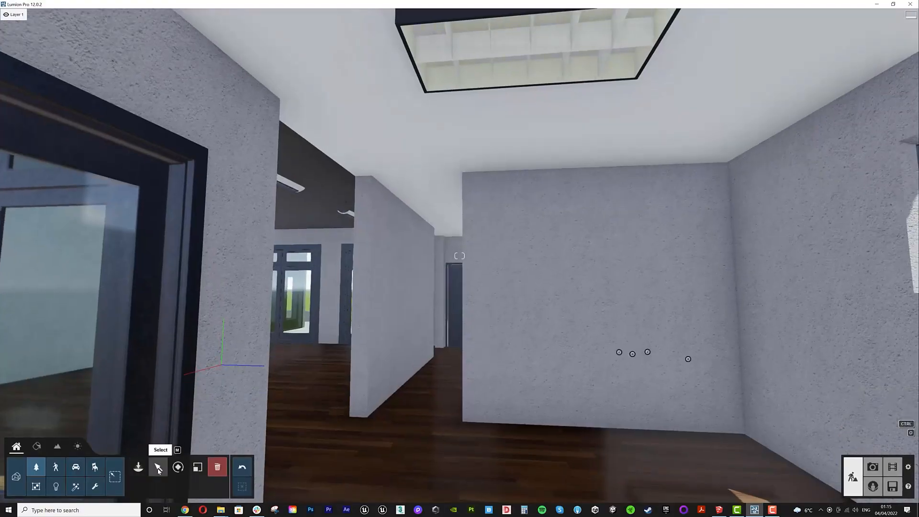
pyautogui.click(139, 468)
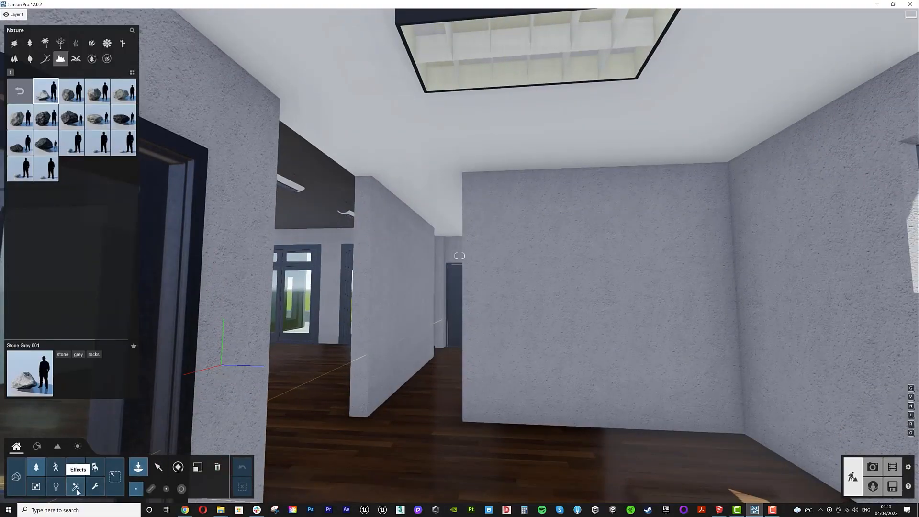
pyautogui.click(55, 467)
pyautogui.click(57, 486)
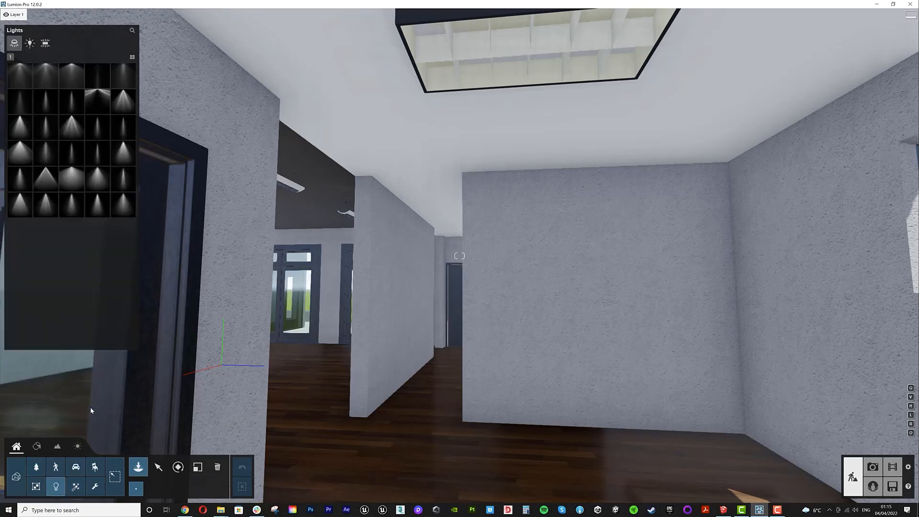
pyautogui.click(45, 44)
pyautogui.click(20, 76)
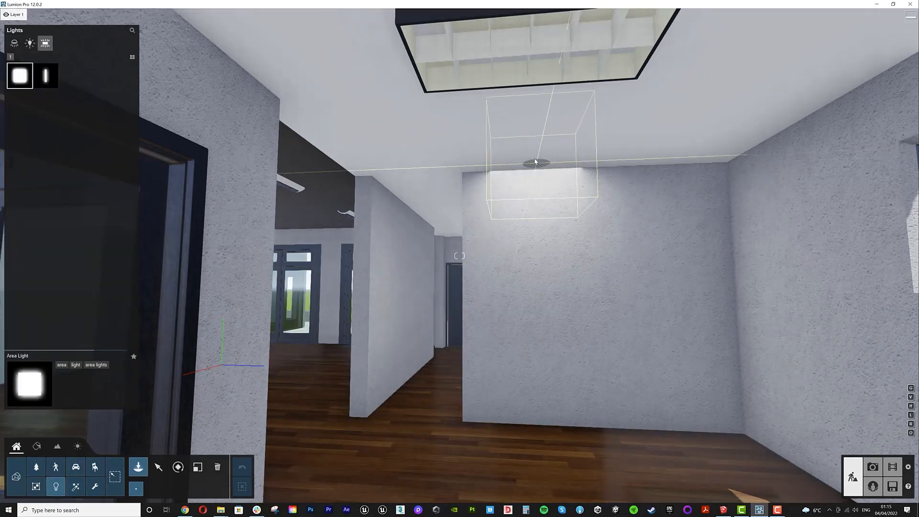
pyautogui.click(529, 47)
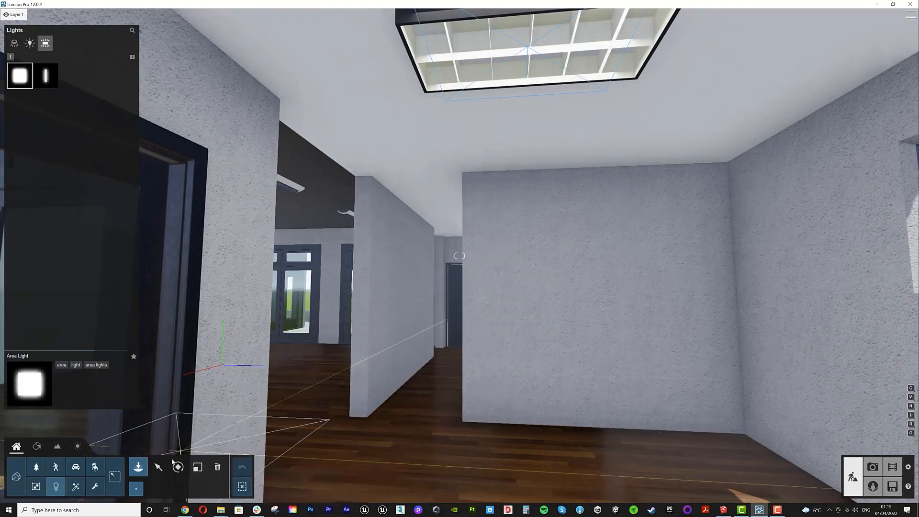
pyautogui.moveTo(529, 48); pyautogui.dragTo(526, 50)
# - Set the area light's color to orange, adjust its width and set its length to 2.9 m
pyautogui.click(824, 82)
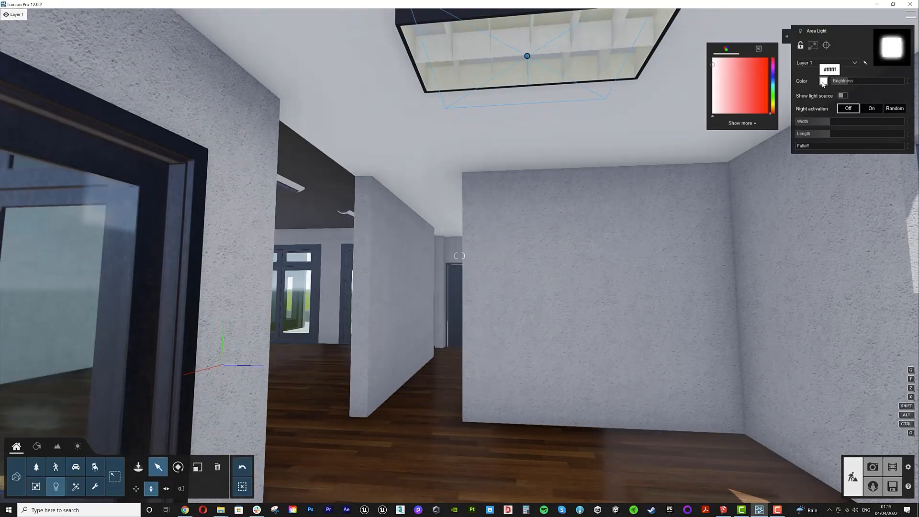
pyautogui.click(773, 109)
pyautogui.click(764, 72)
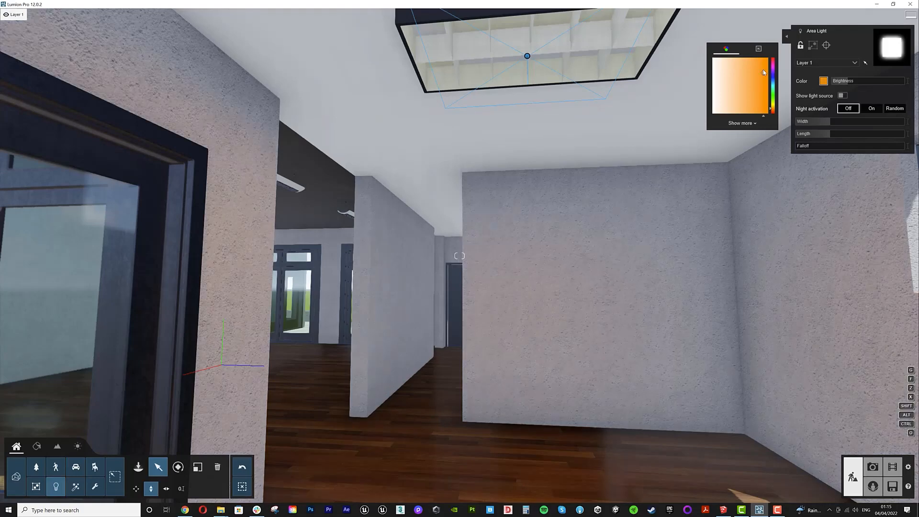
pyautogui.click(843, 108)
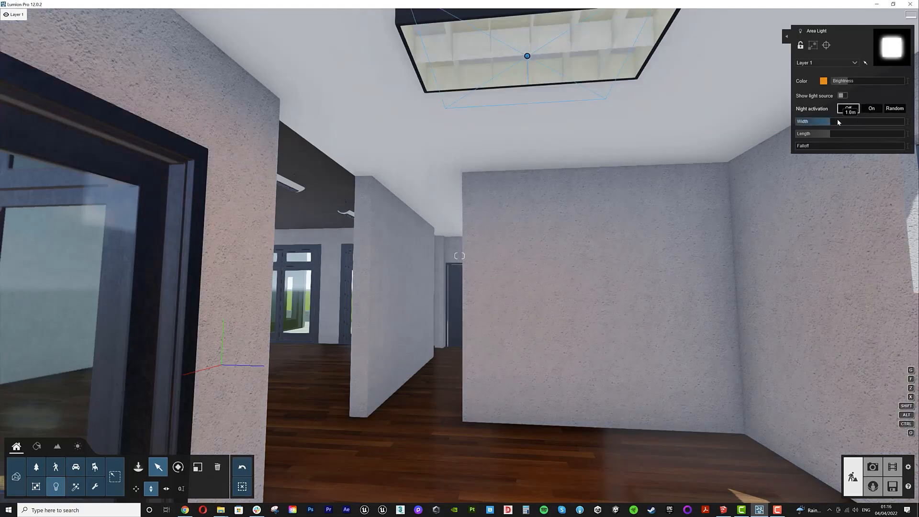
pyautogui.click(855, 134)
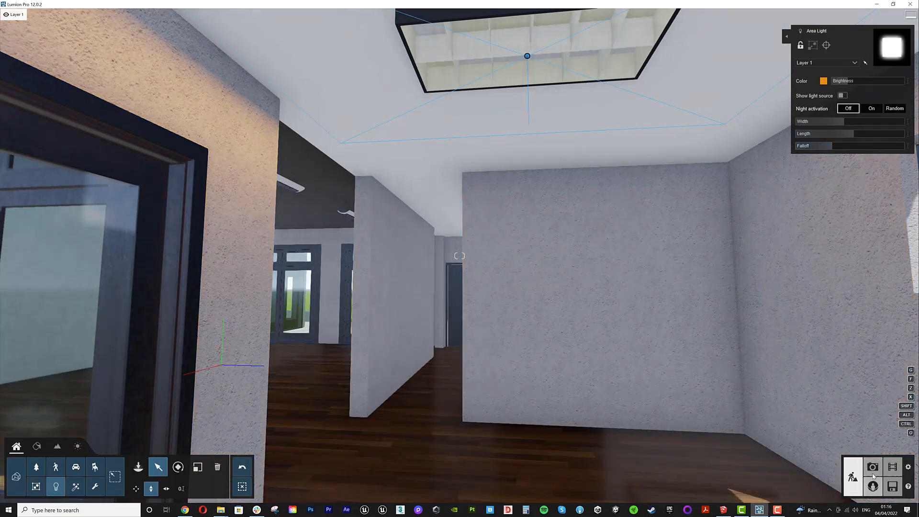
# - Render photo 1 at Desktop 1920x1080 resolution
pyautogui.click(873, 473)
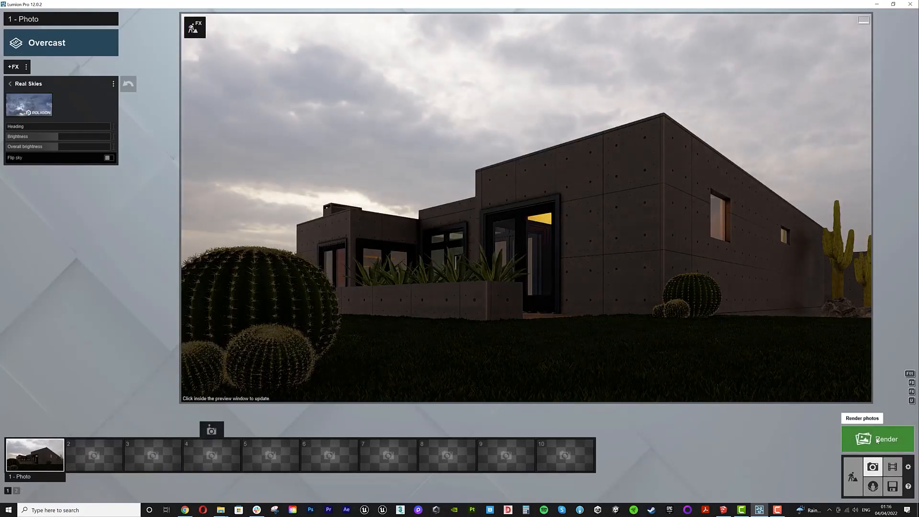
pyautogui.click(877, 441)
pyautogui.click(426, 349)
pyautogui.press('Return')
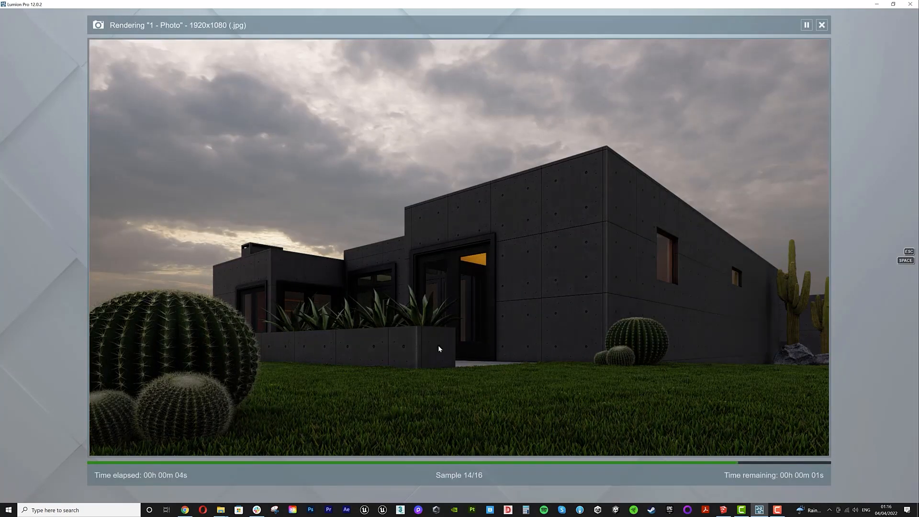
pyautogui.click(785, 445)
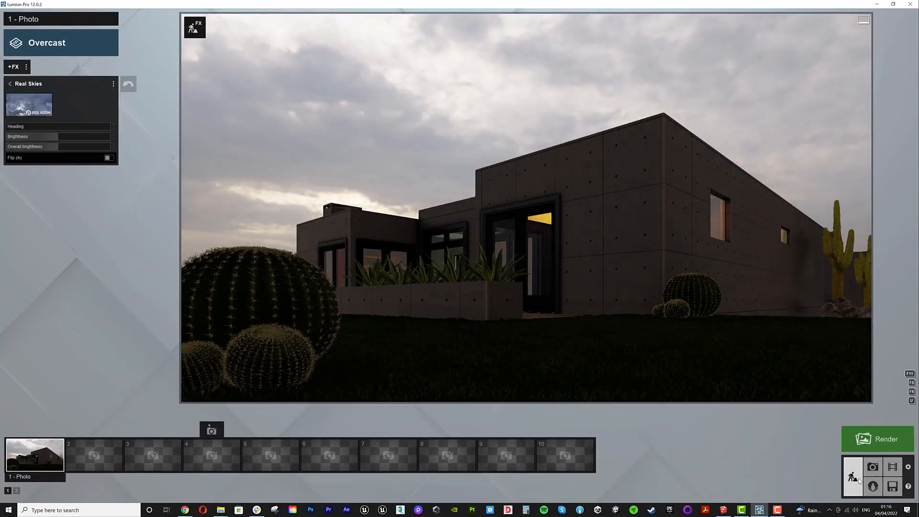
# - Select the area light by the exterior wall, reduce its width to about 1.7 m and lower its brightness
pyautogui.click(853, 478)
pyautogui.click(532, 247)
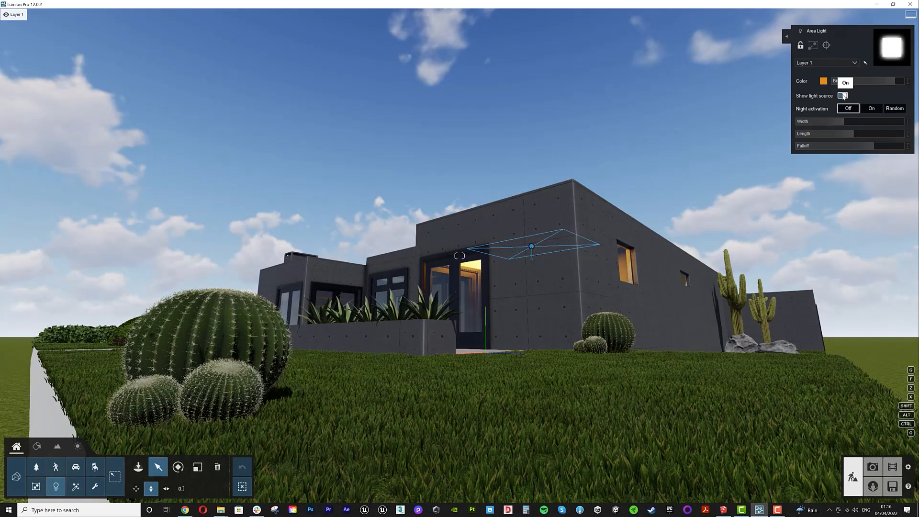
pyautogui.moveTo(841, 121)
pyautogui.mouseDown()
pyautogui.moveTo(833, 123)
pyautogui.moveTo(839, 135)
pyautogui.mouseUp()
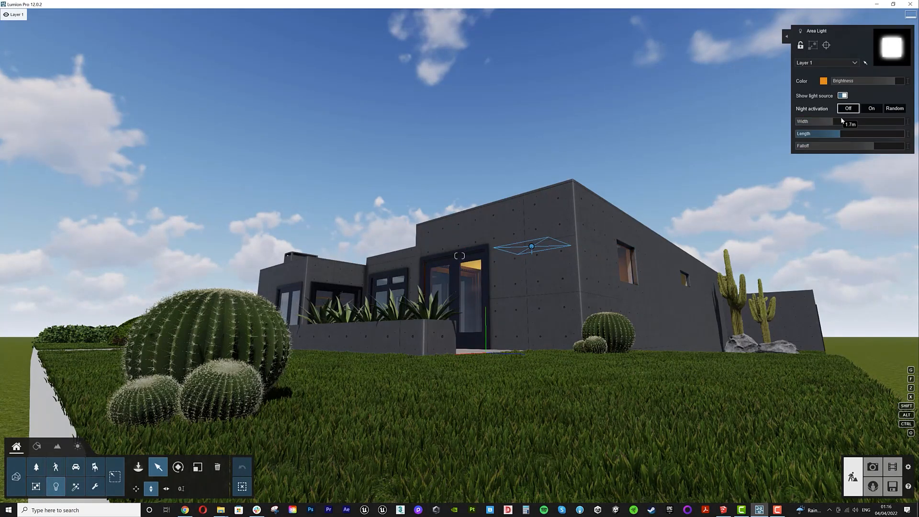
pyautogui.moveTo(893, 81); pyautogui.dragTo(872, 86)
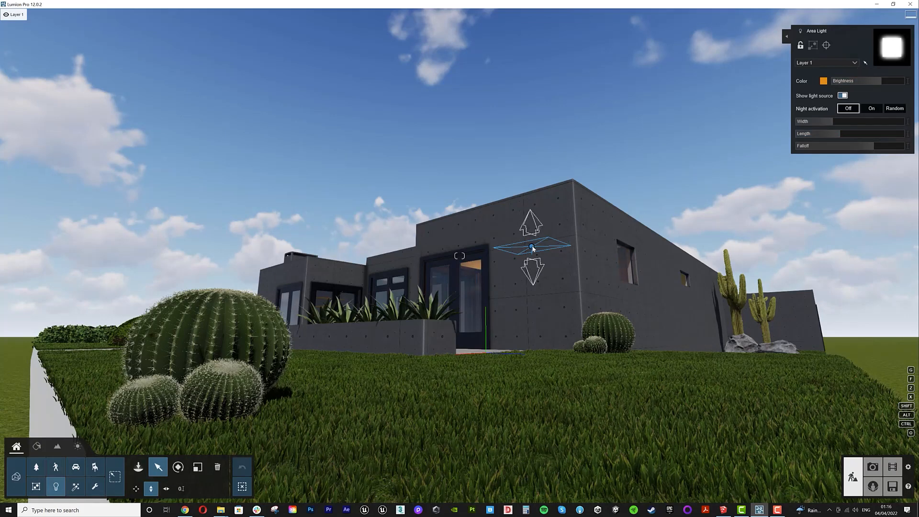
# - Move the area light slightly lower and reduce its falloff
pyautogui.moveTo(532, 247); pyautogui.dragTo(533, 255)
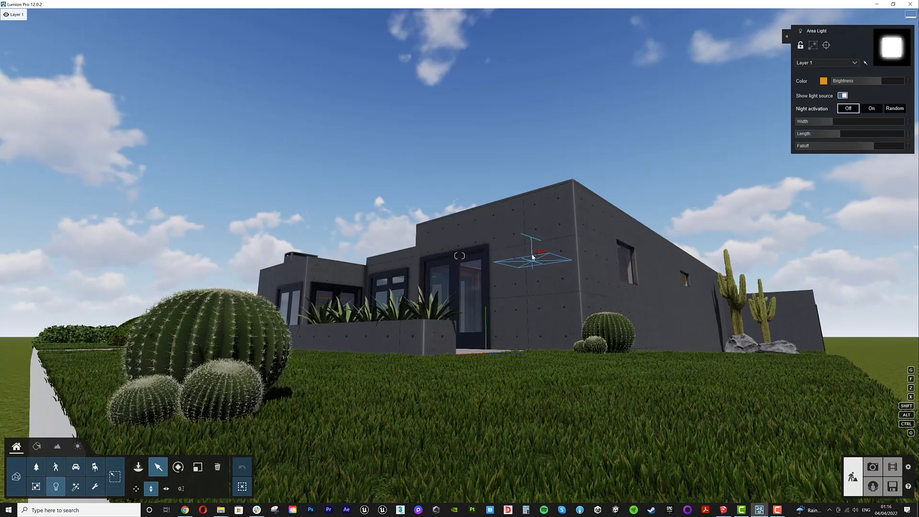
pyautogui.moveTo(903, 128)
pyautogui.moveTo(874, 150); pyautogui.dragTo(803, 151)
# - Start a Desktop 1920x1080 render of photo 1 and abort it
pyautogui.click(873, 467)
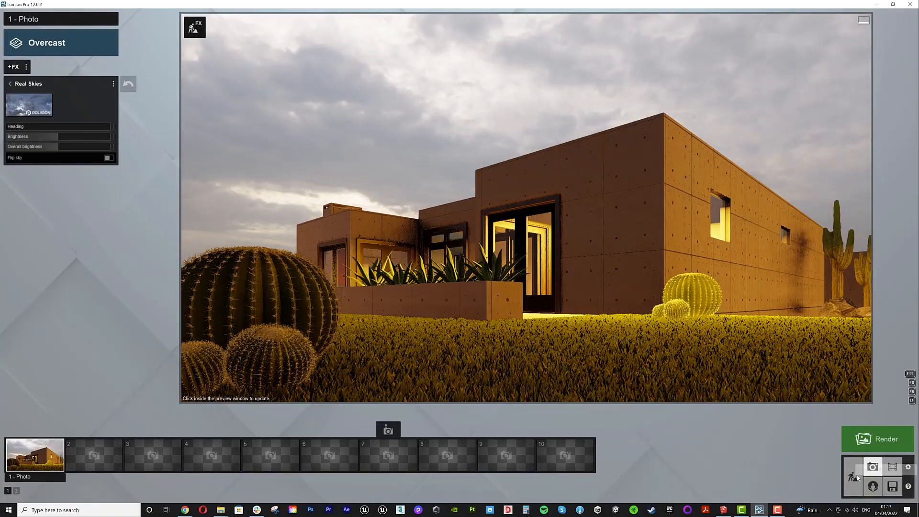
pyautogui.click(877, 440)
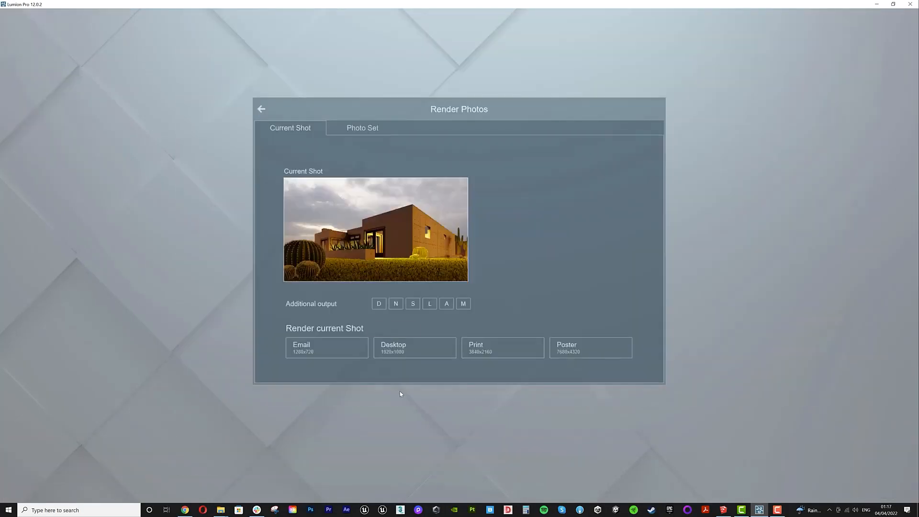
pyautogui.click(428, 343)
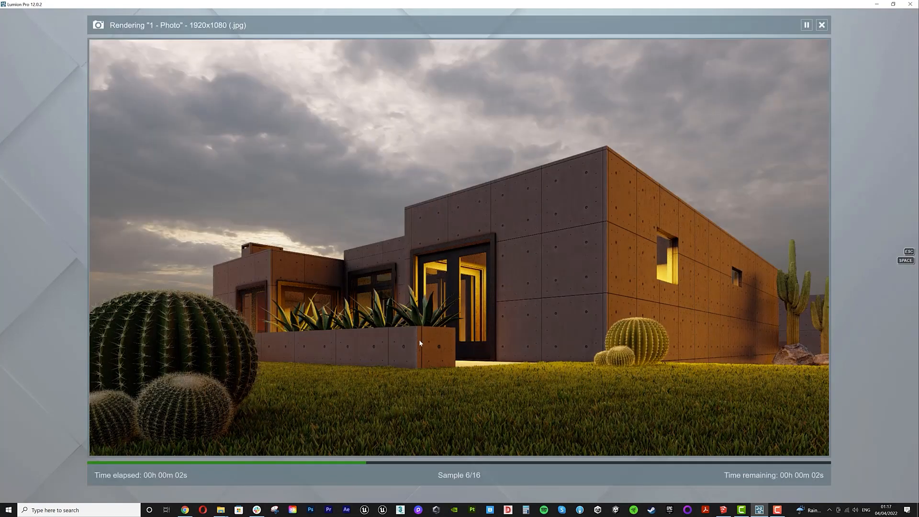
pyautogui.click(803, 445)
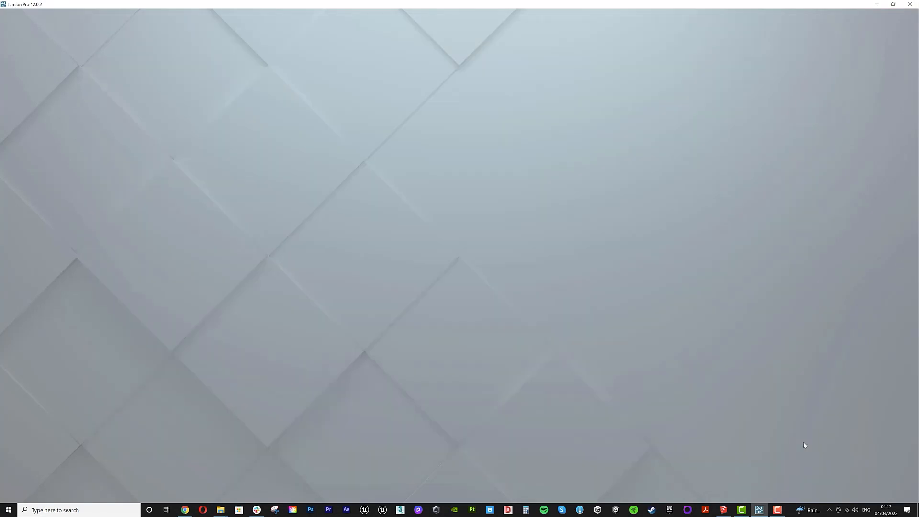
# - Reselect the area light, adjust its falloff, and render photo 1 again at Desktop 1920x1080 resolution
pyautogui.click(855, 476)
pyautogui.click(535, 272)
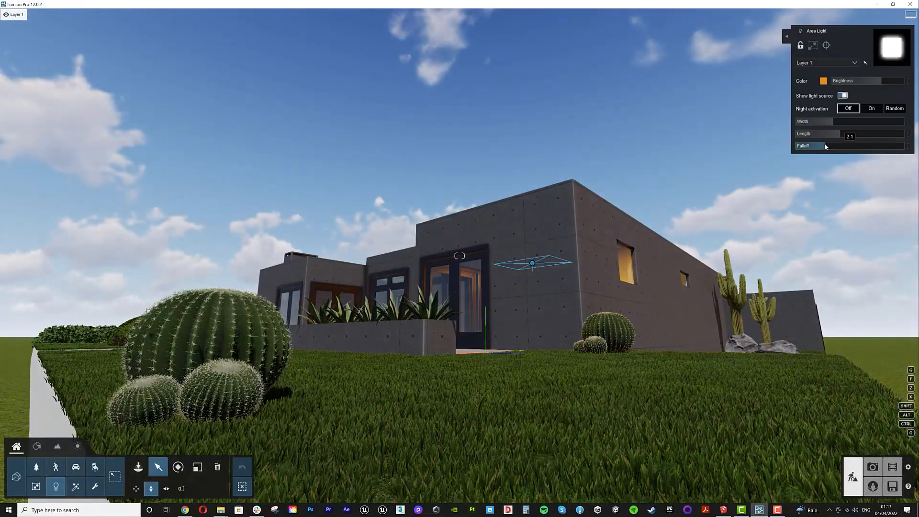
pyautogui.click(873, 467)
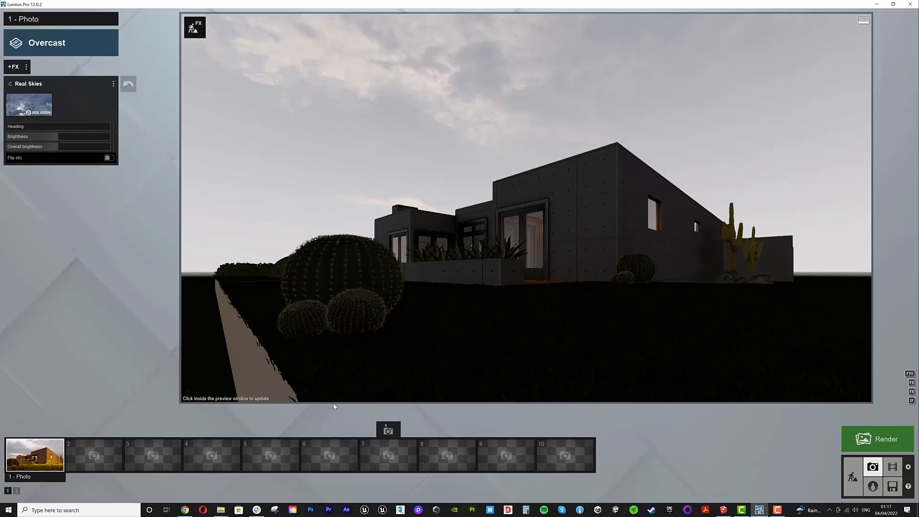
pyautogui.click(886, 438)
pyautogui.click(445, 349)
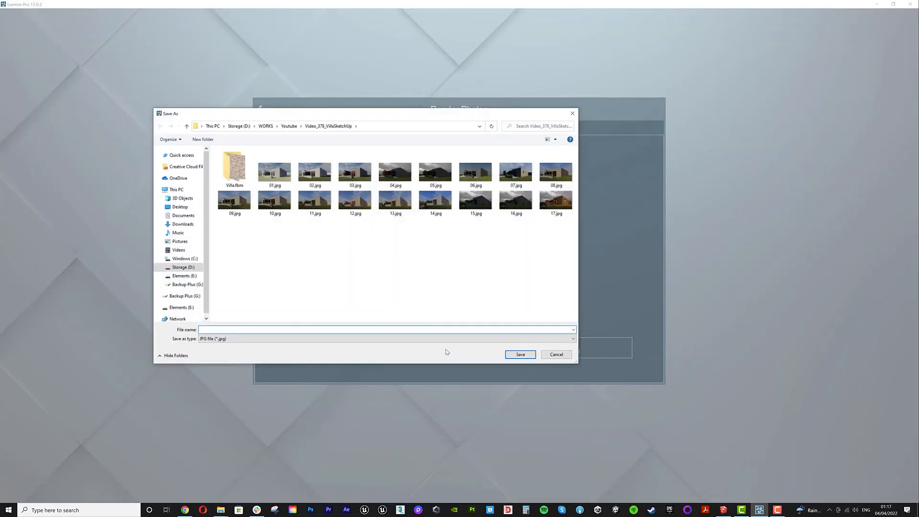
pyautogui.press('Return')
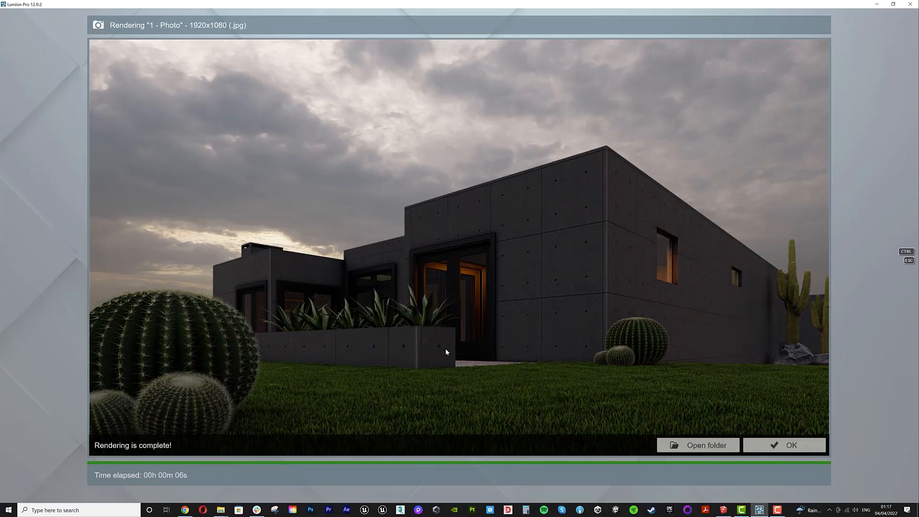
pyautogui.click(771, 445)
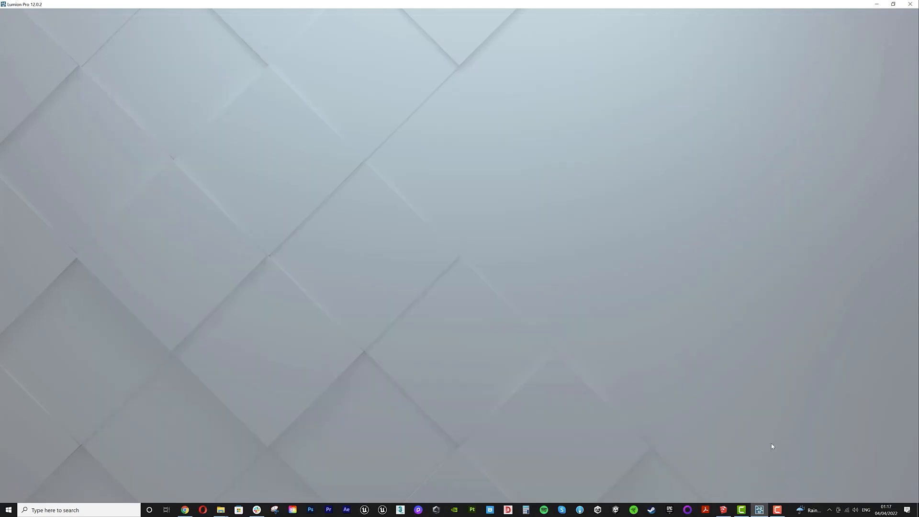
# - Inspect the concrete wall material in the material editor and close it
pyautogui.click(853, 472)
pyautogui.click(548, 296)
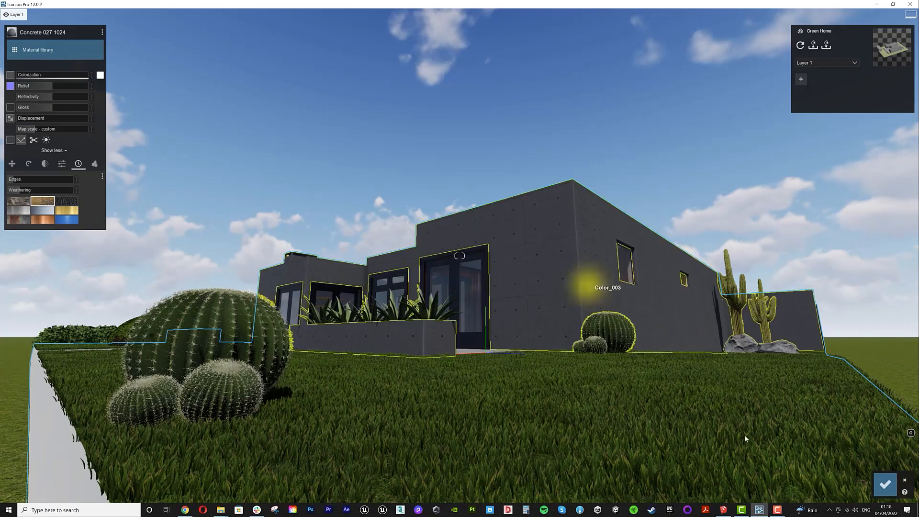
pyautogui.click(886, 485)
# - Reload photo 1's view and render it at Print 3840x2160 resolution, saving it as 19
pyautogui.click(874, 468)
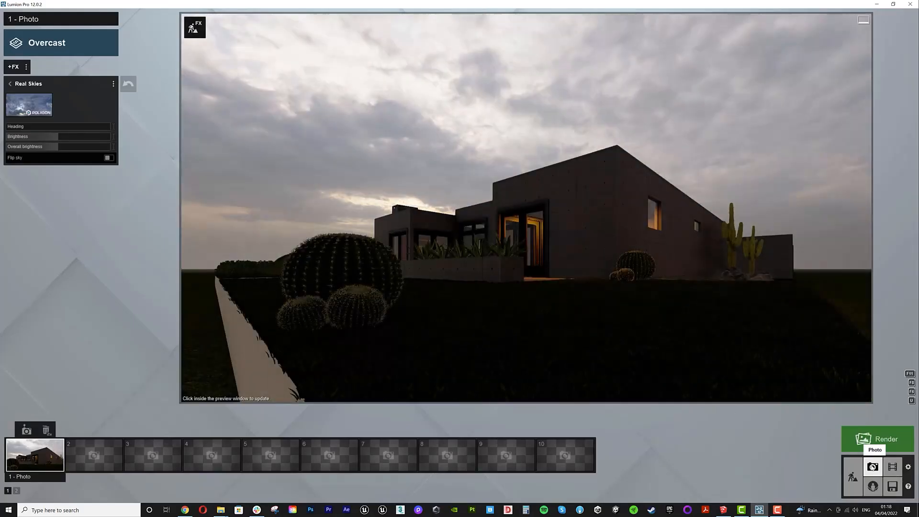
pyautogui.click(36, 452)
pyautogui.click(876, 439)
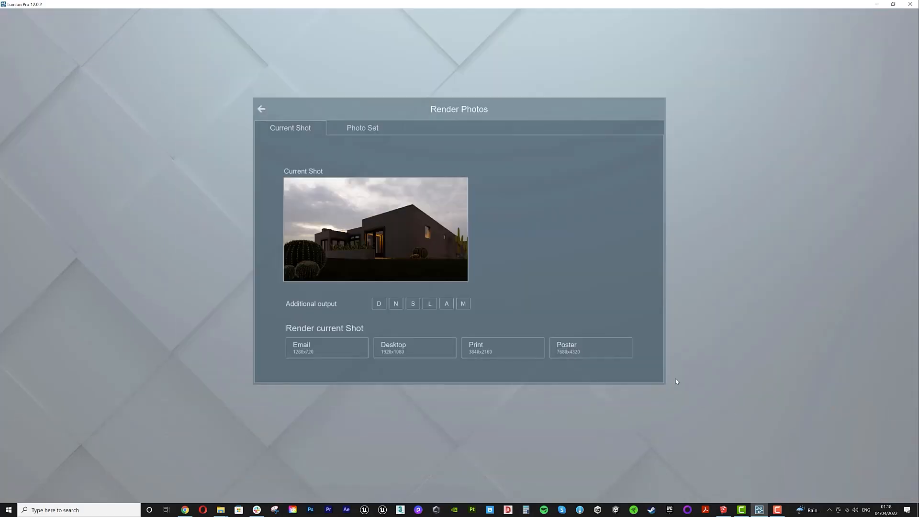
pyautogui.click(498, 353)
pyautogui.write('19')
pyautogui.press('Return')
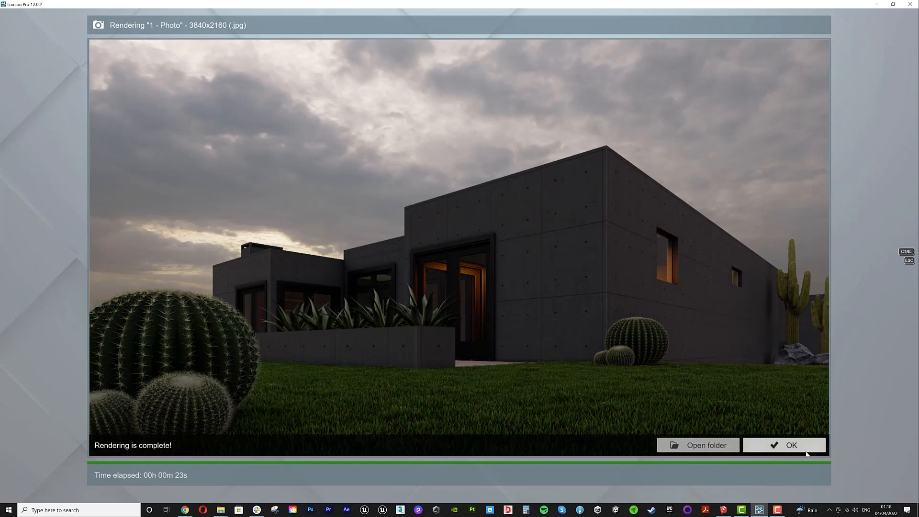
# - Close the finished render and open the rendered image 19.jpg from its folder in Photoshop
pyautogui.click(790, 444)
pyautogui.moveTo(220, 512)
pyautogui.click(198, 479)
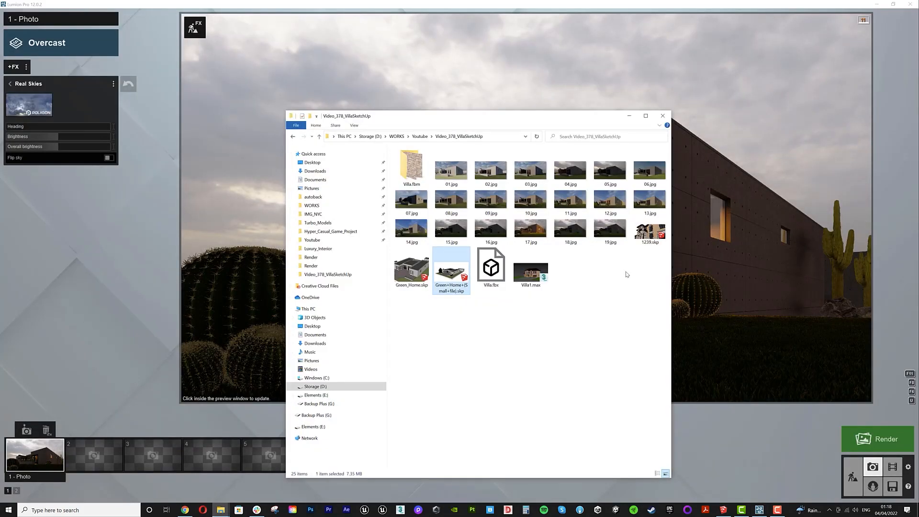
pyautogui.doubleClick(616, 236)
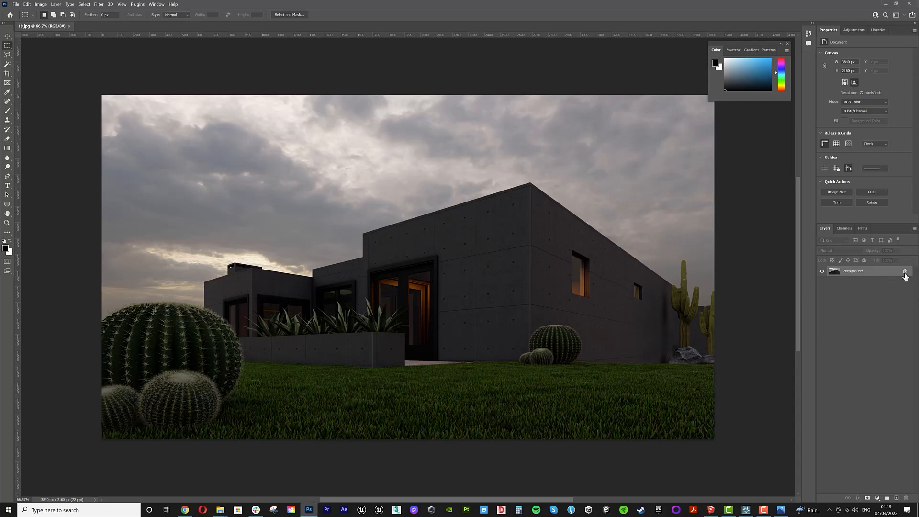
# - Unlock and duplicate the background layer, then open the Camera Raw Filter on the top layer
pyautogui.click(905, 272)
pyautogui.keyDown('alt'); pyautogui.moveTo(881, 272); pyautogui.dragTo(877, 280); pyautogui.keyUp('alt')
pyautogui.click(876, 273)
pyautogui.click(98, 4)
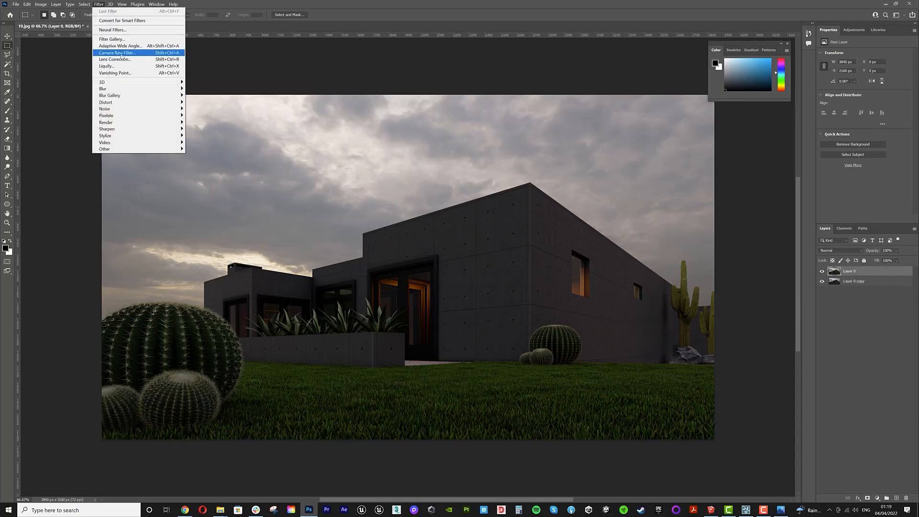
pyautogui.click(120, 52)
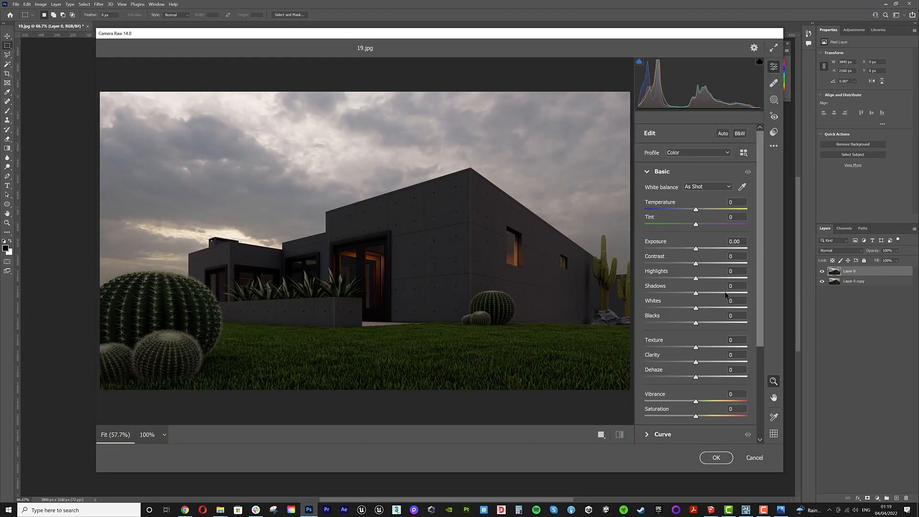
# - In Basic, set shadows to +61, highlights to -58, exposure to +0.65 and contrast to +9
pyautogui.click(726, 293)
pyautogui.click(666, 278)
pyautogui.moveTo(696, 249); pyautogui.dragTo(703, 249)
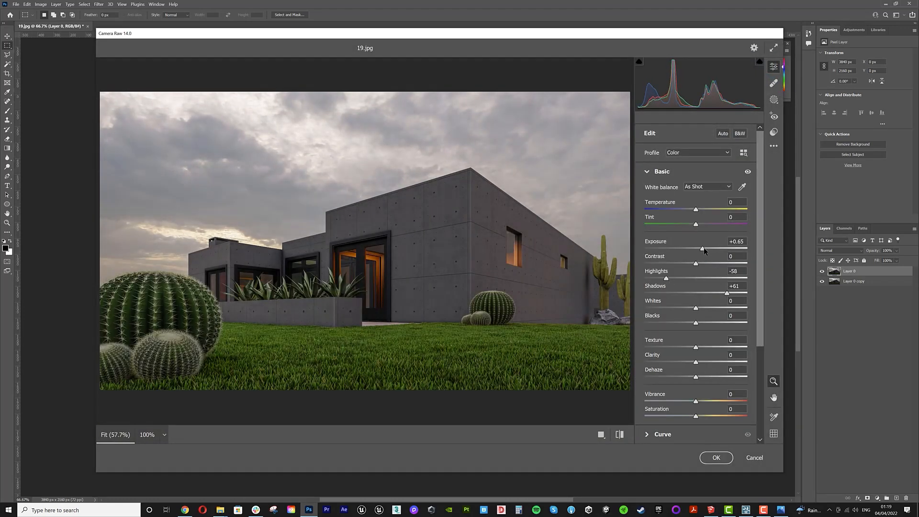
pyautogui.moveTo(759, 233); pyautogui.dragTo(761, 276)
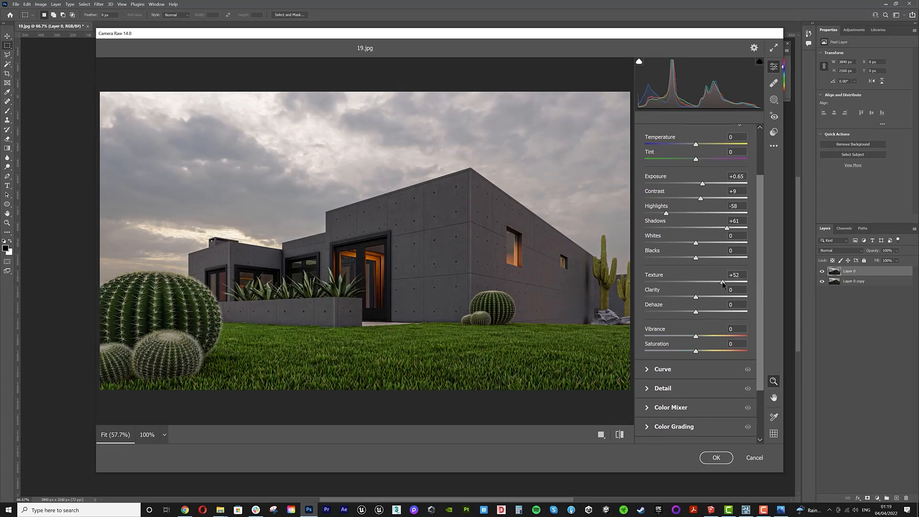
# - Set texture +52, clarity +25, dehaze +20, vibrance +19, saturation -20 and raise exposure to +0.95
pyautogui.click(715, 297)
pyautogui.click(707, 311)
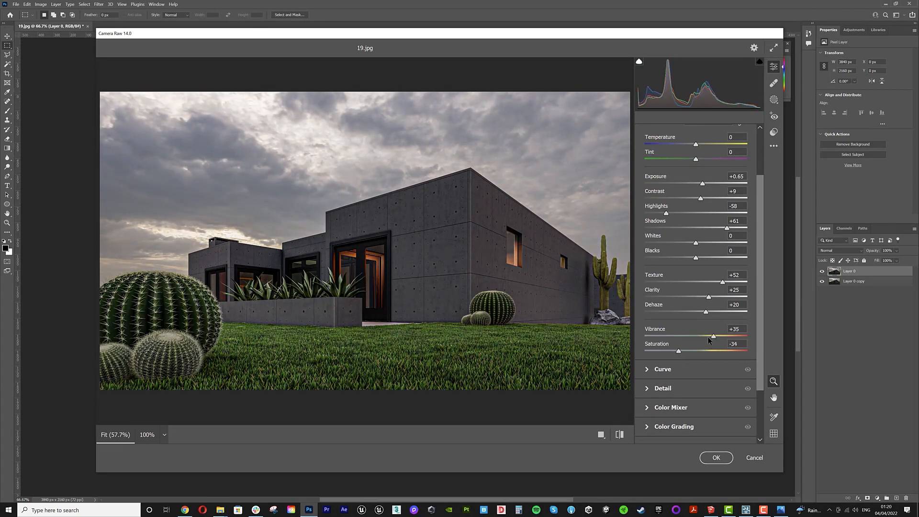
pyautogui.click(706, 184)
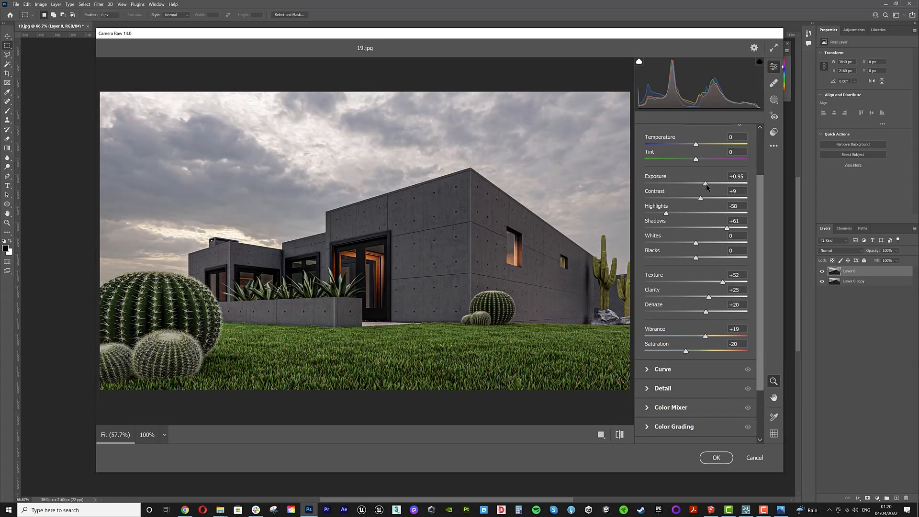
# - Open the Curve section and adjust the tone curve slightly
pyautogui.moveTo(759, 233); pyautogui.dragTo(723, 240)
pyautogui.click(647, 318)
pyautogui.moveTo(669, 295); pyautogui.dragTo(669, 299)
# - Collapse Basic and Curve, open Detail, and adjust sharpening and noise reduction
pyautogui.click(647, 191)
pyautogui.click(650, 209)
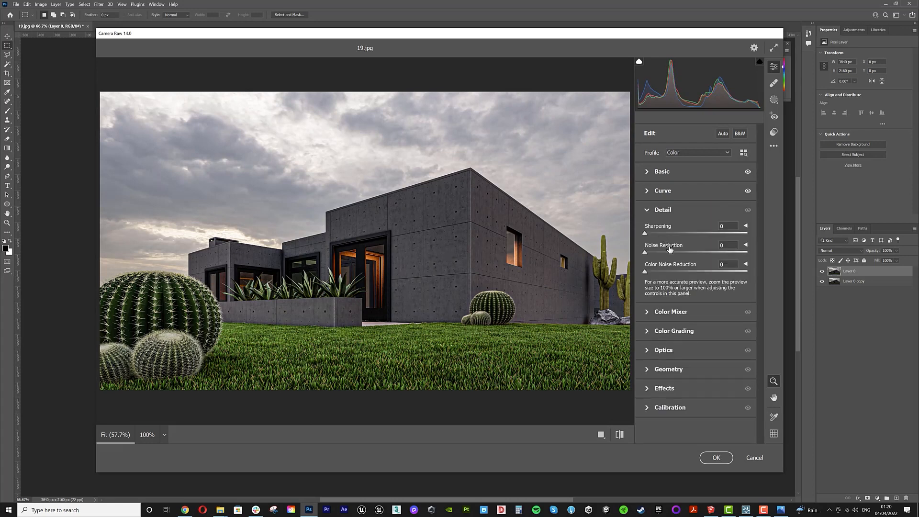
pyautogui.click(673, 233)
pyautogui.click(675, 252)
# - In Color Mixer, set the greens saturation to -42 and the yellows hue to -15
pyautogui.click(647, 332)
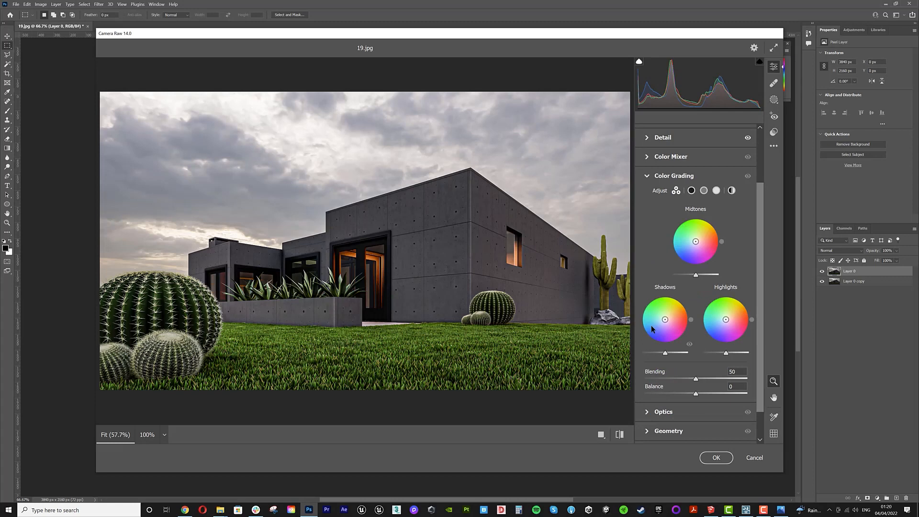
pyautogui.click(648, 157)
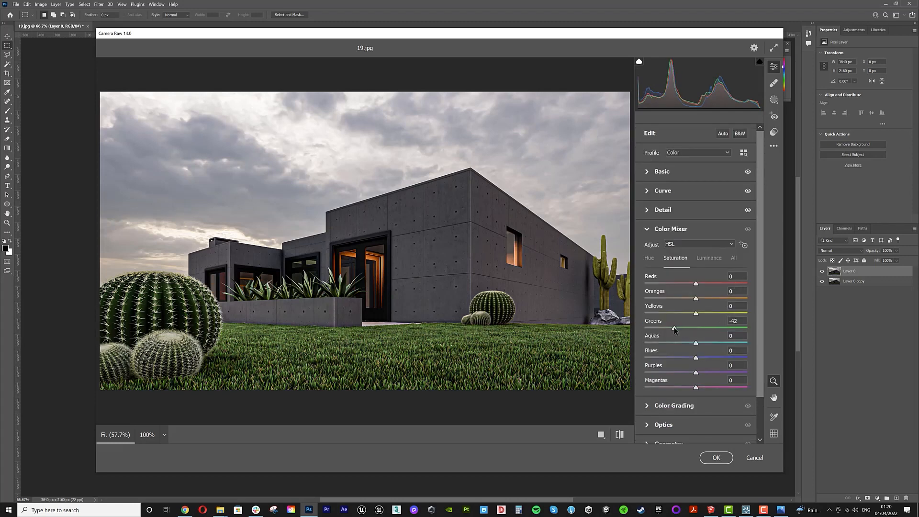
pyautogui.click(649, 259)
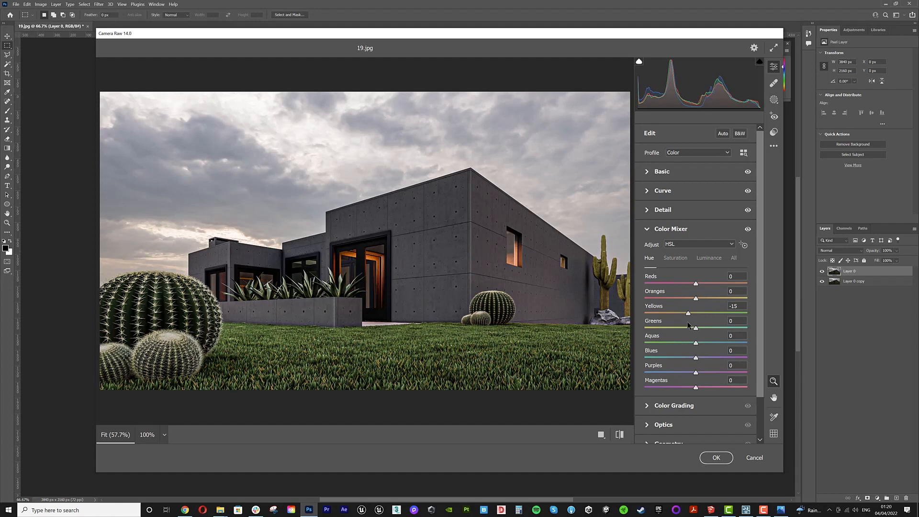
# - Open Optics and set distortion to -5 and vignette to -65
pyautogui.scroll(-1, 761, 266)
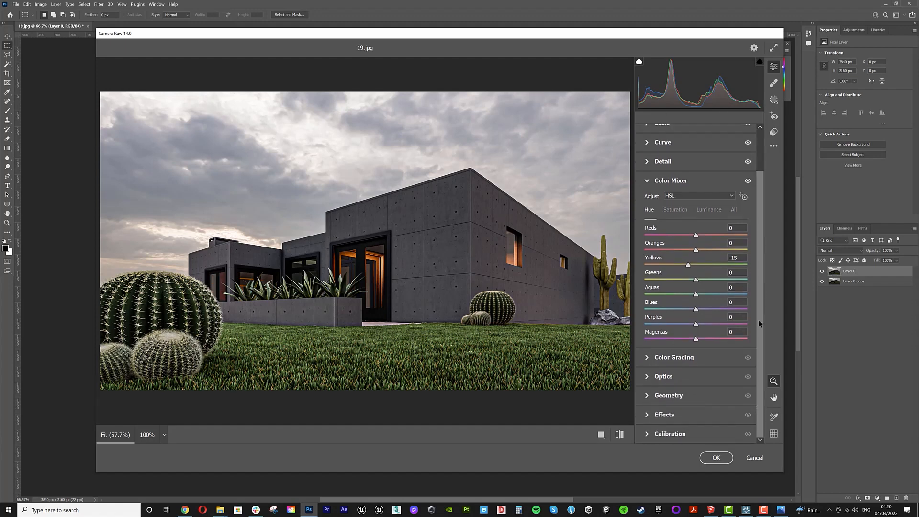
pyautogui.click(651, 379)
pyautogui.moveTo(696, 293); pyautogui.dragTo(661, 317)
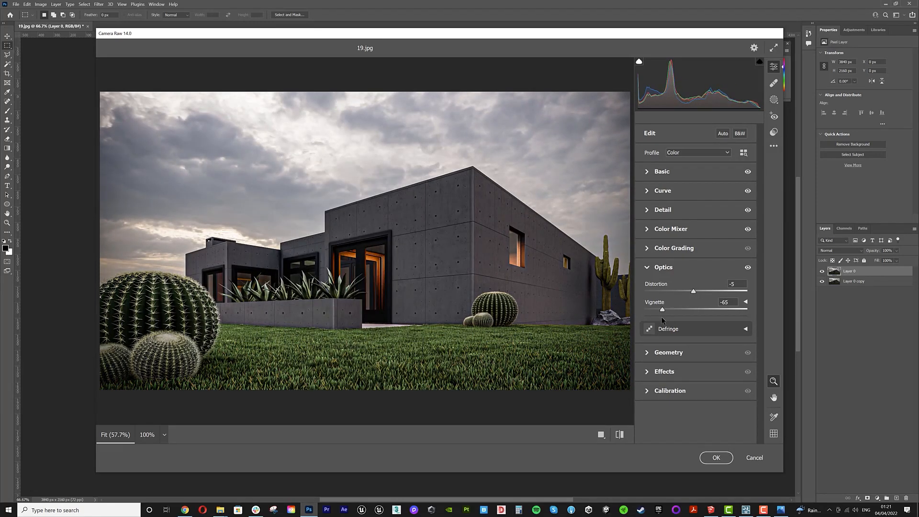
# - Back in Basic, set saturation -39, temperature +4, tint -10, exposure +1.05, and apply the filter
pyautogui.click(650, 178)
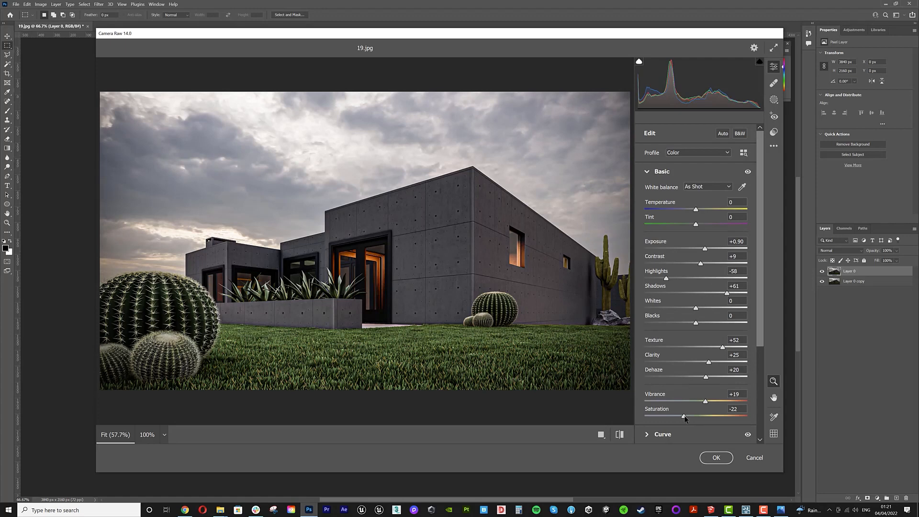
pyautogui.moveTo(686, 417); pyautogui.dragTo(676, 416)
pyautogui.moveTo(696, 209); pyautogui.dragTo(707, 249)
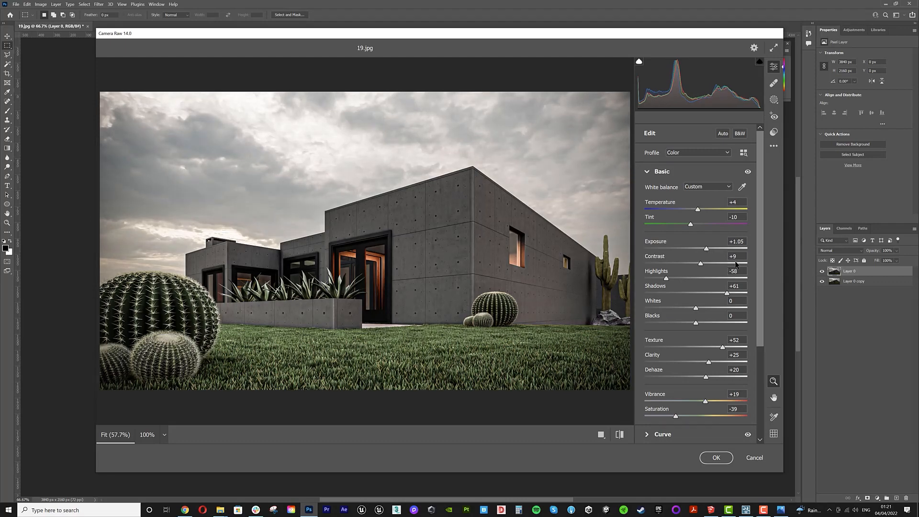
pyautogui.click(721, 458)
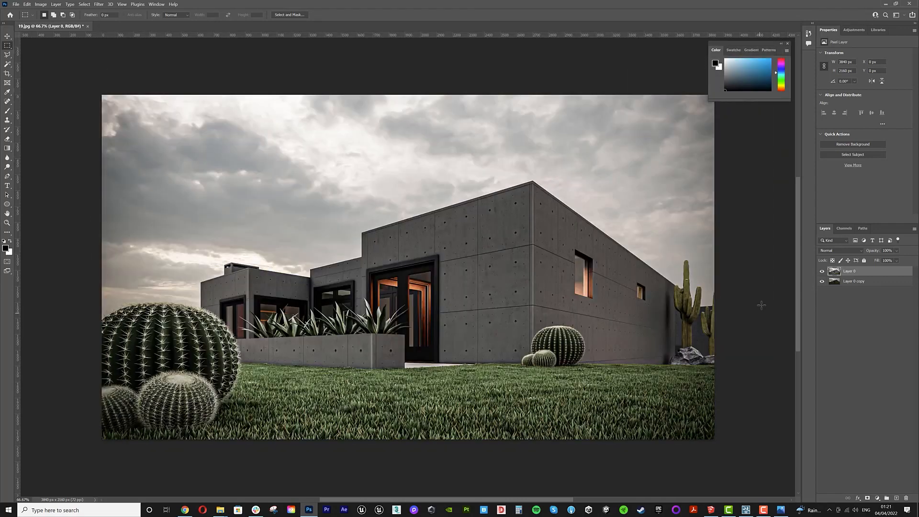
# - Toggle the edited layer's visibility repeatedly to compare before and after
pyautogui.click(822, 271)
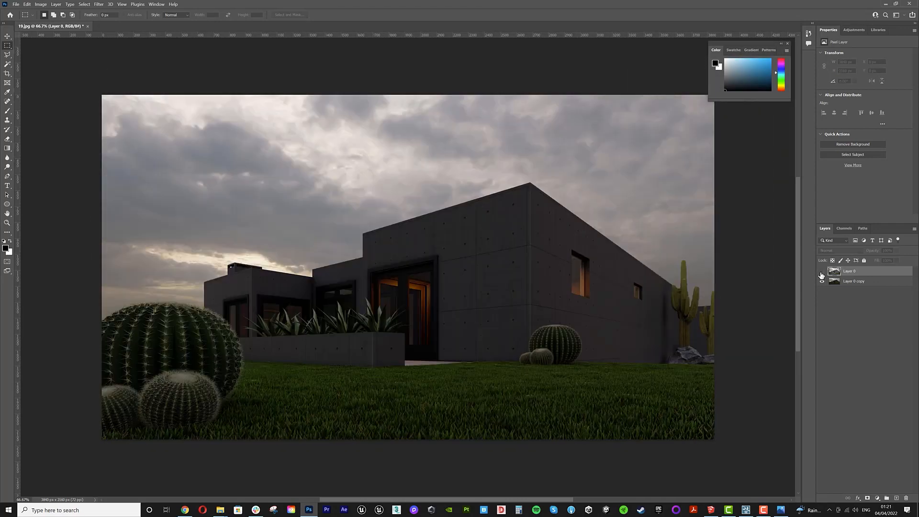
pyautogui.click(823, 272)
pyautogui.click(822, 272)
pyautogui.click(823, 272)
pyautogui.click(822, 272)
pyautogui.click(822, 271)
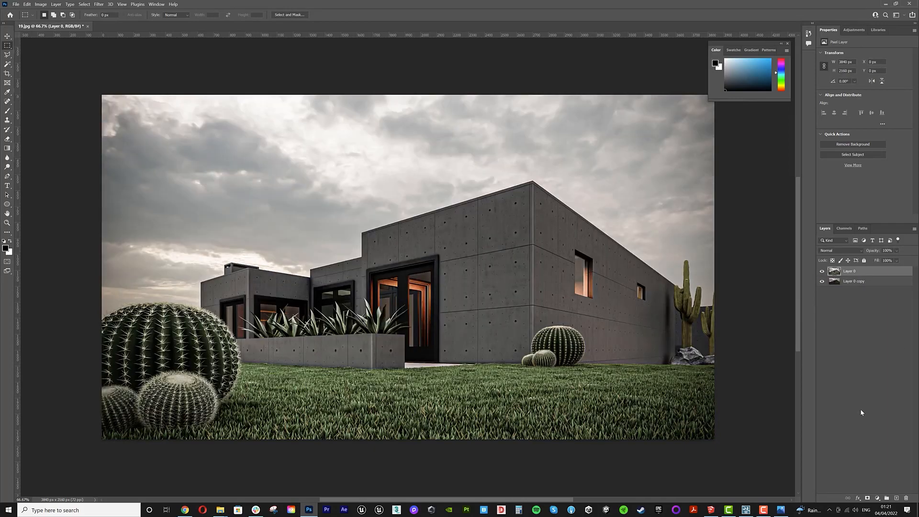
# - Open the rendered image in the photo viewer and view it full screen
pyautogui.click(220, 510)
pyautogui.doubleClick(611, 229)
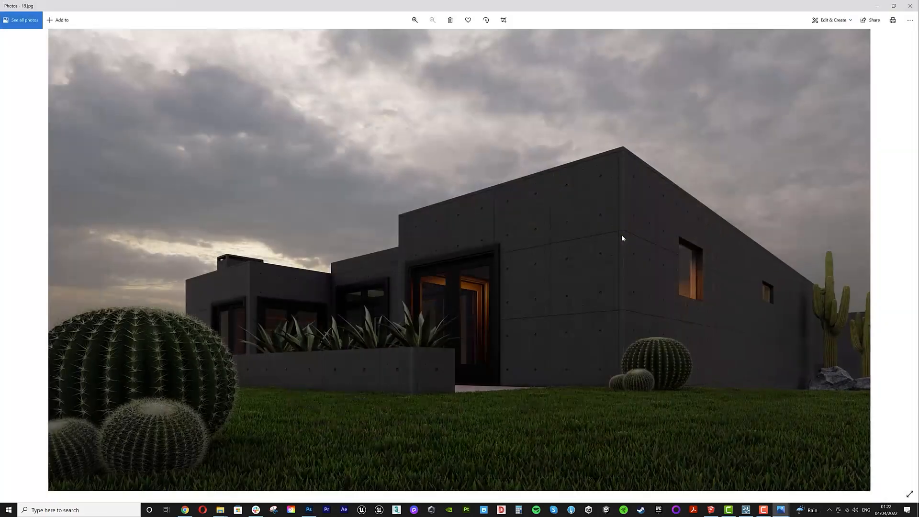
pyautogui.click(906, 264)
pyautogui.click(13, 258)
pyautogui.click(908, 260)
pyautogui.click(910, 494)
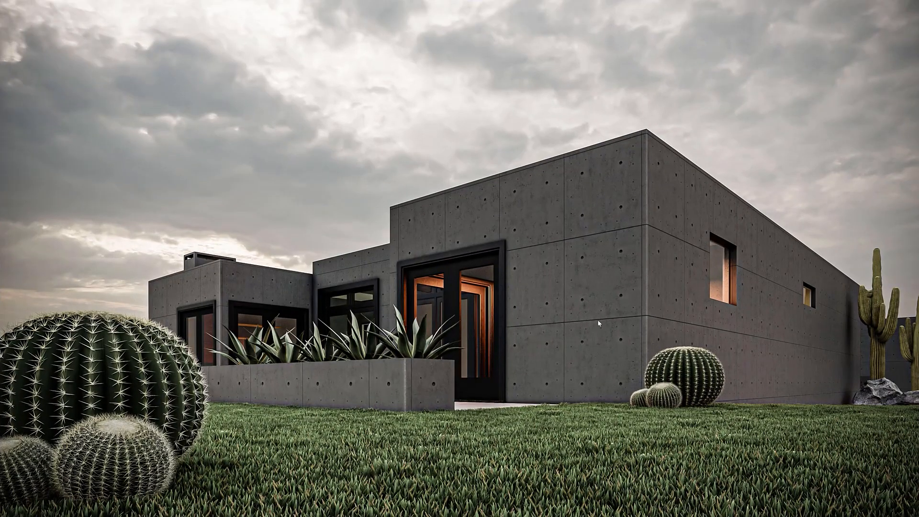